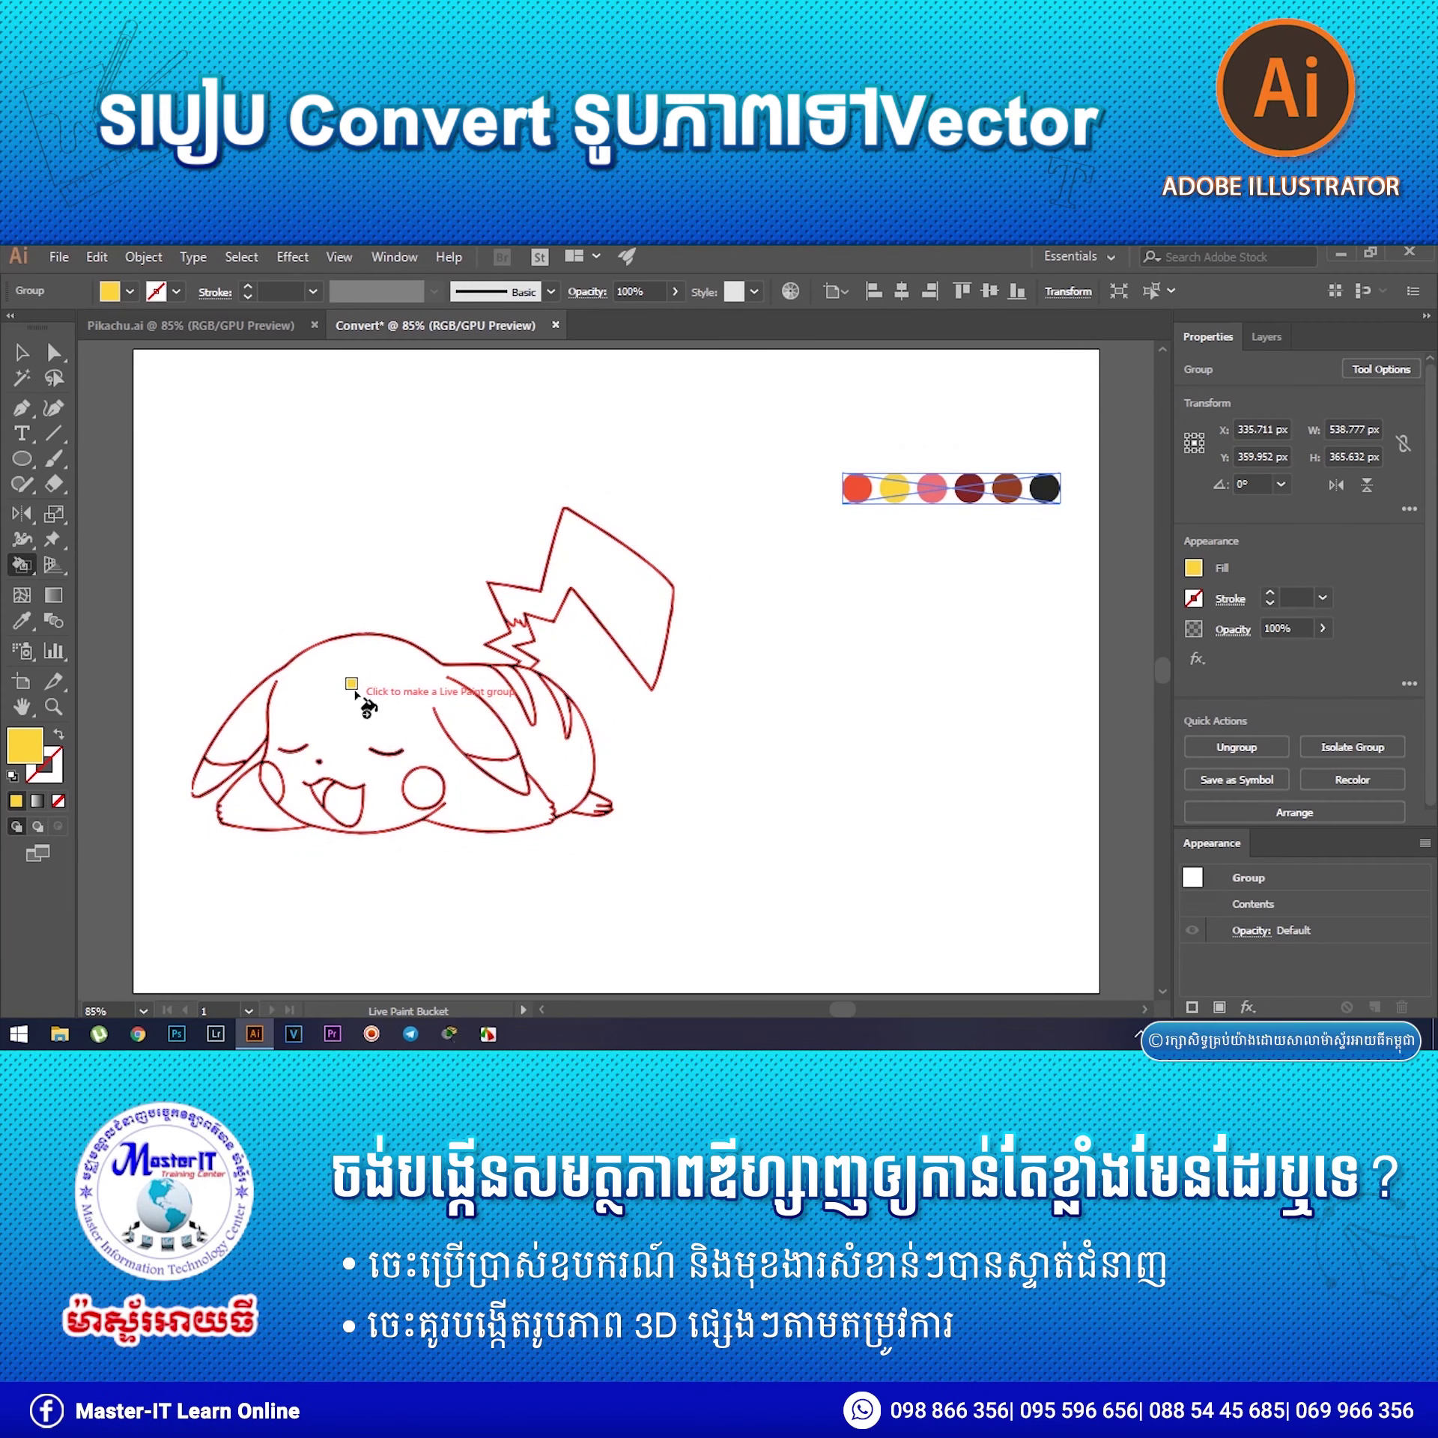
Live-paint the Pikachu outline yellow, then fill both cheeks and both back stripes red.
click(368, 689)
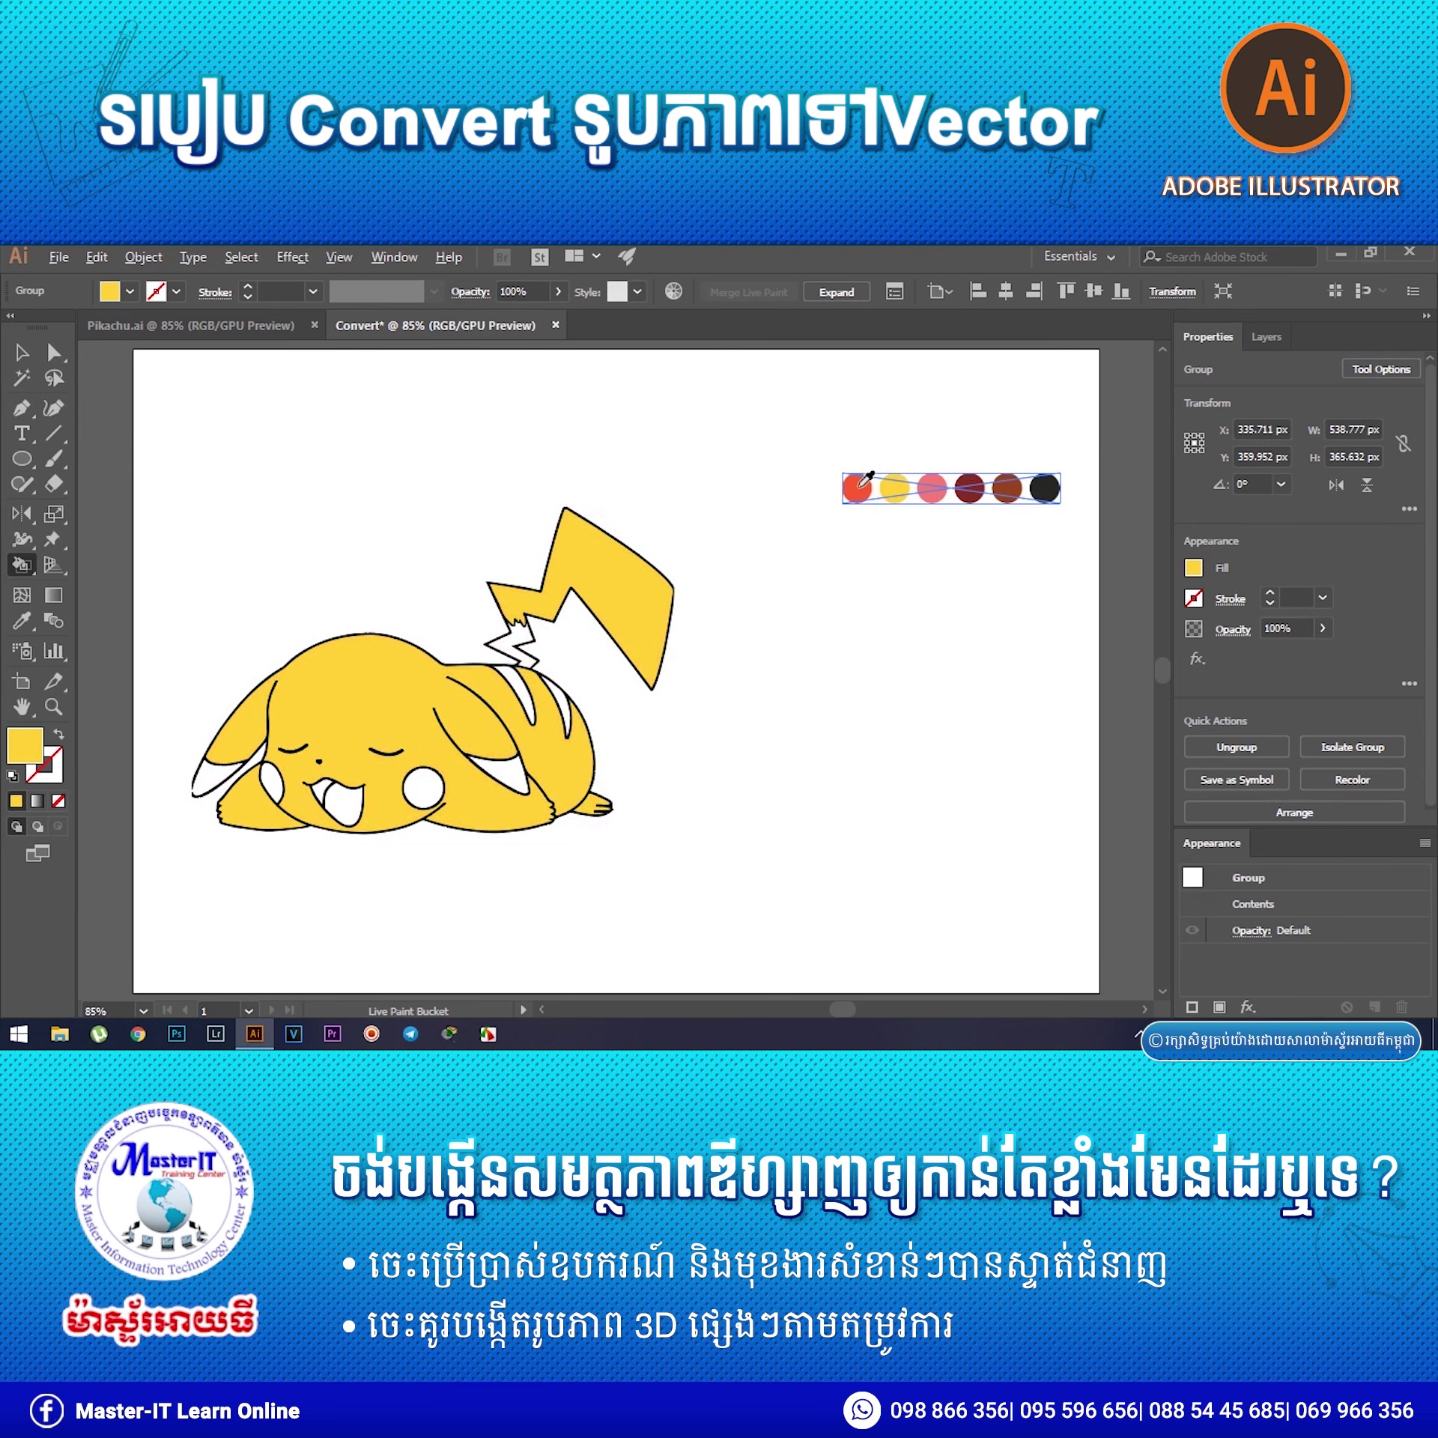
click(273, 779)
click(423, 785)
click(520, 689)
click(562, 710)
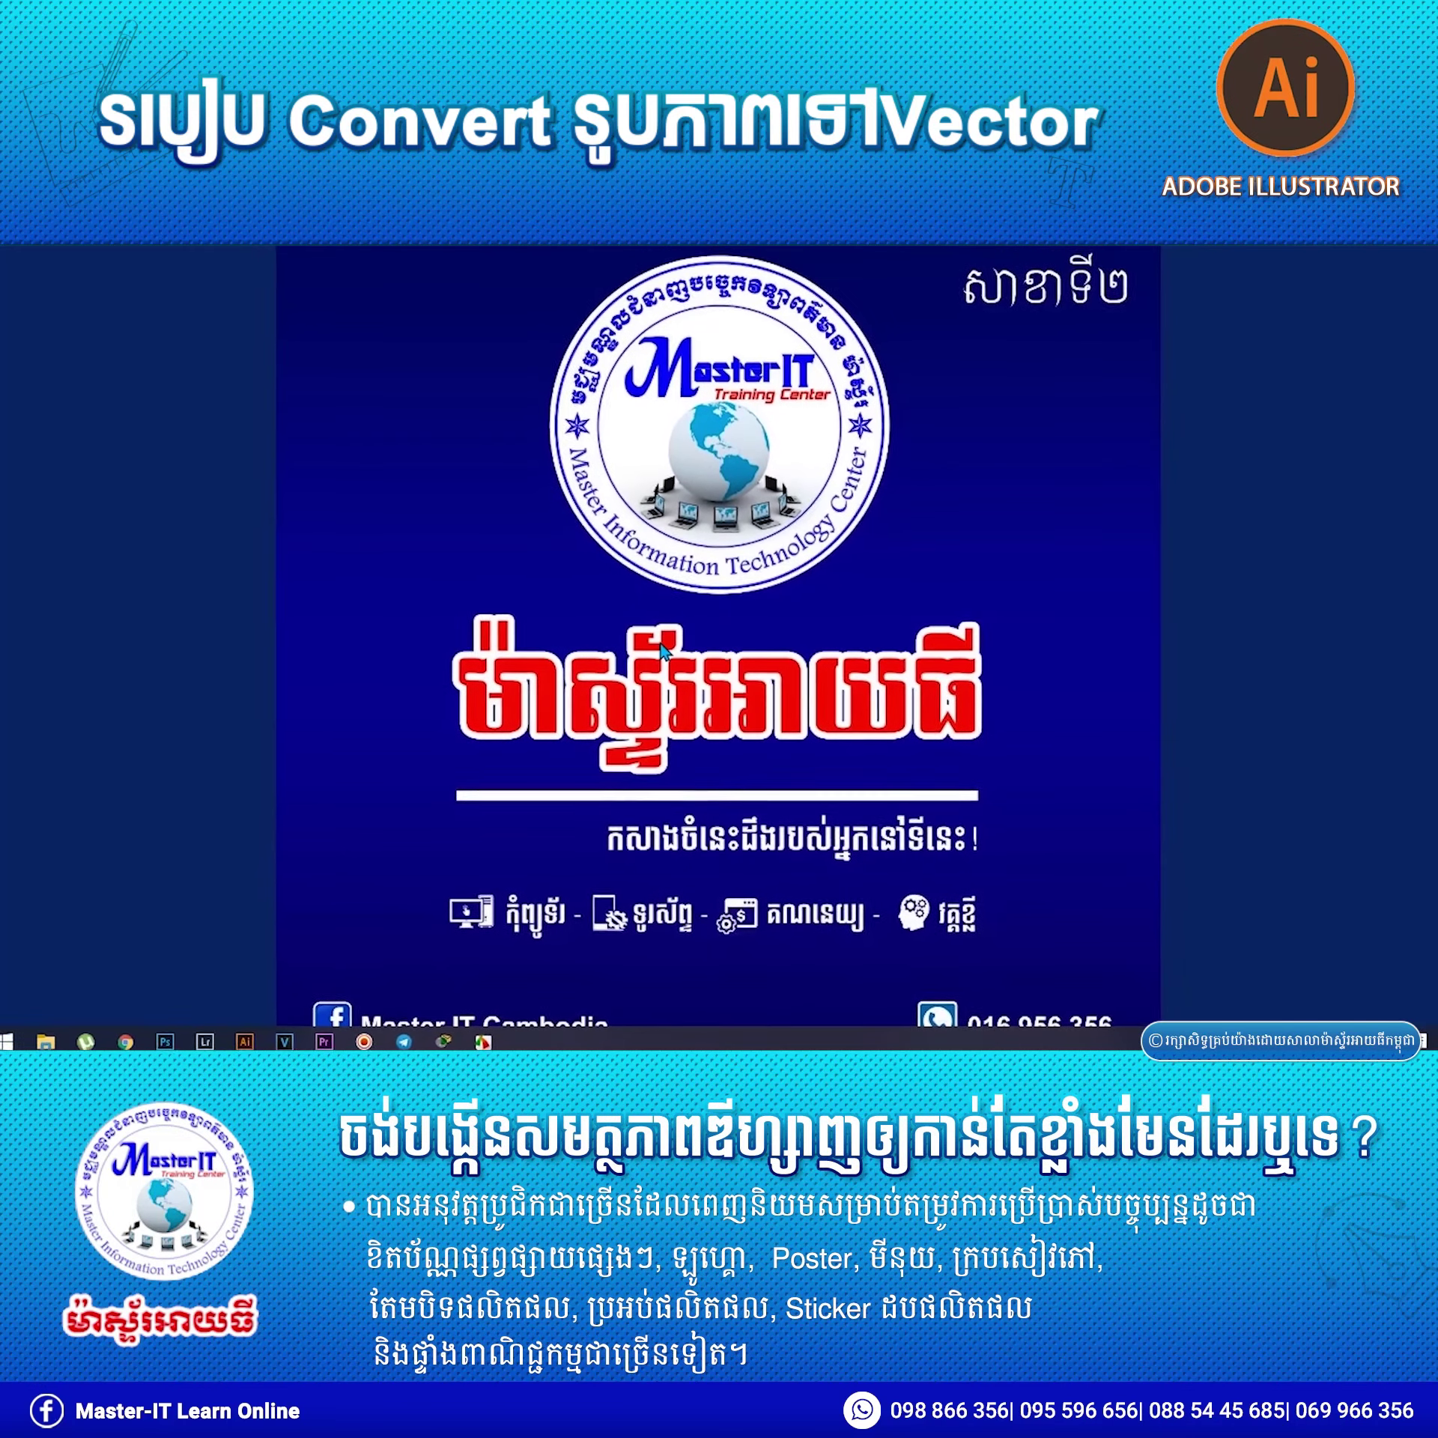
Switch back to the Pikachu.ai document in Illustrator.
click(258, 1029)
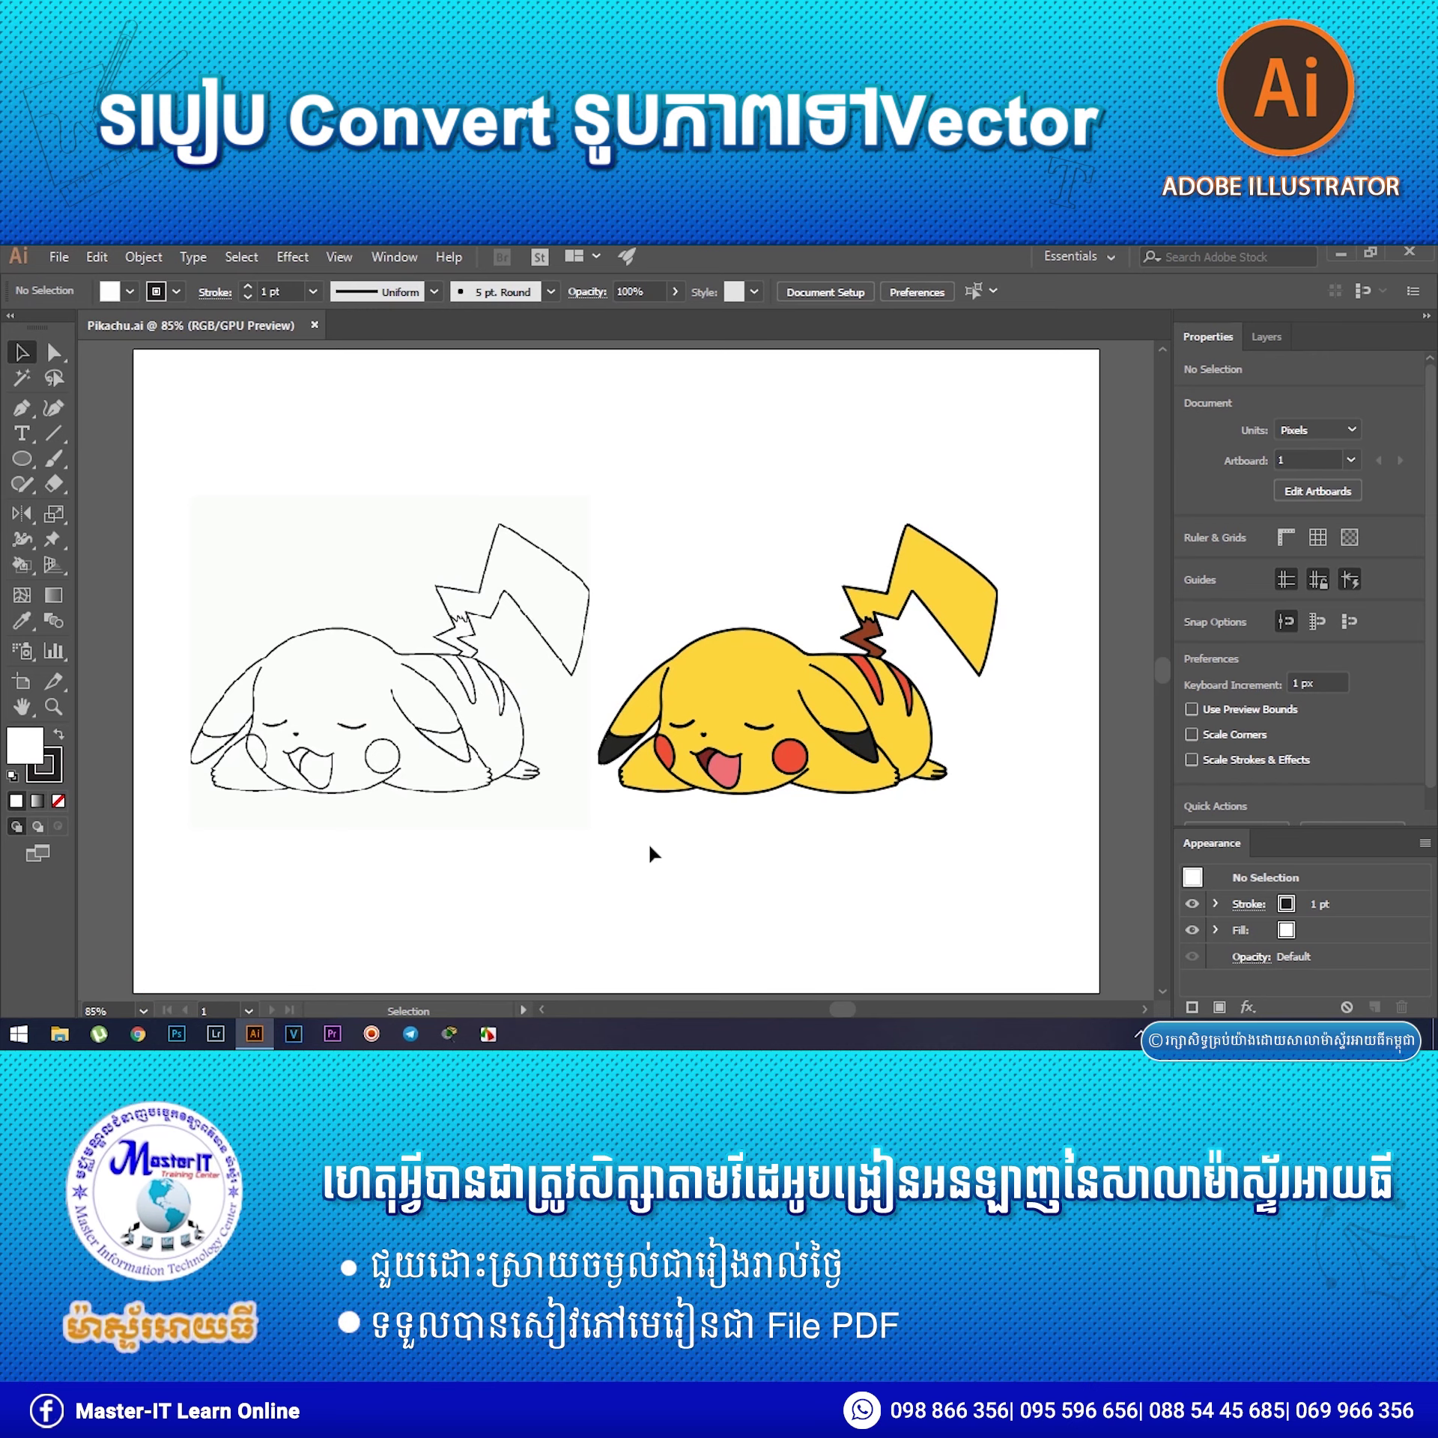
Marquee-select the left line-sketch image so its linked-file details appear.
drag(499, 838, 328, 572)
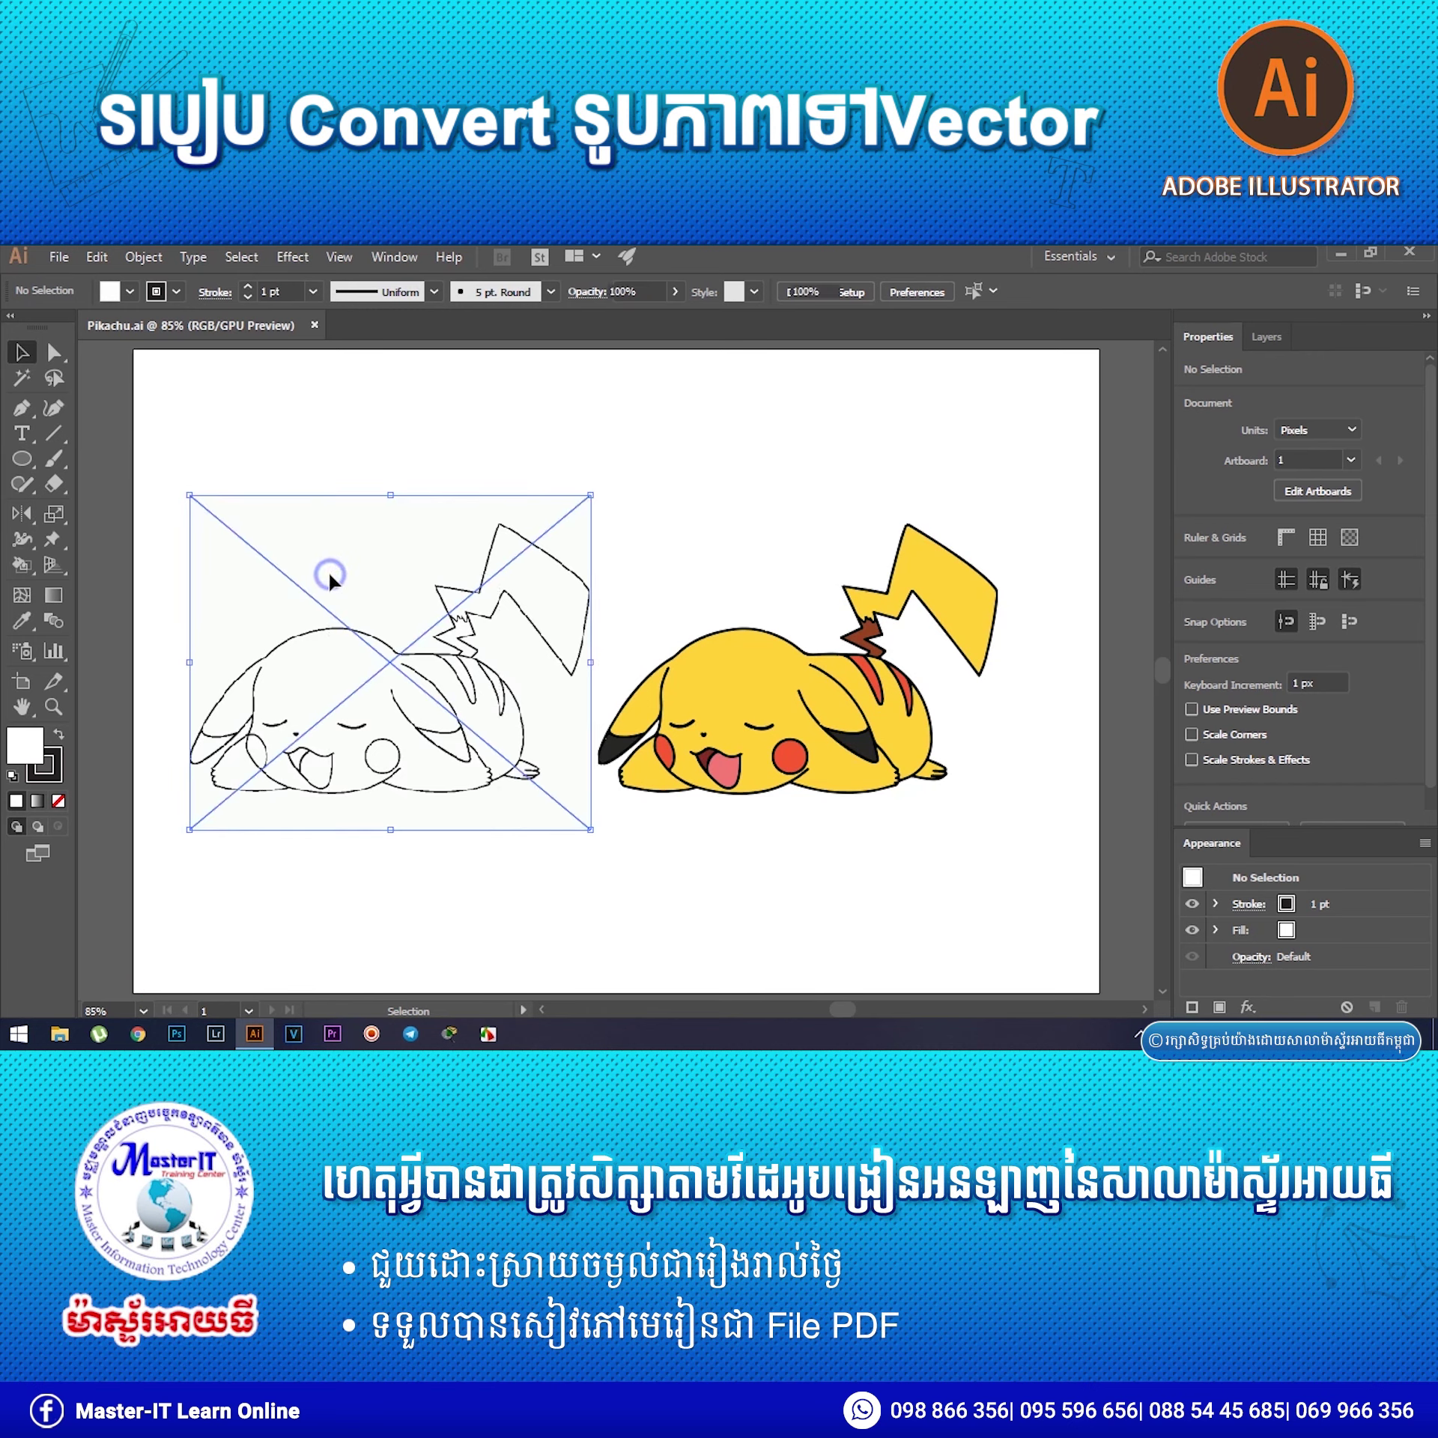
click(814, 827)
drag(641, 558, 714, 746)
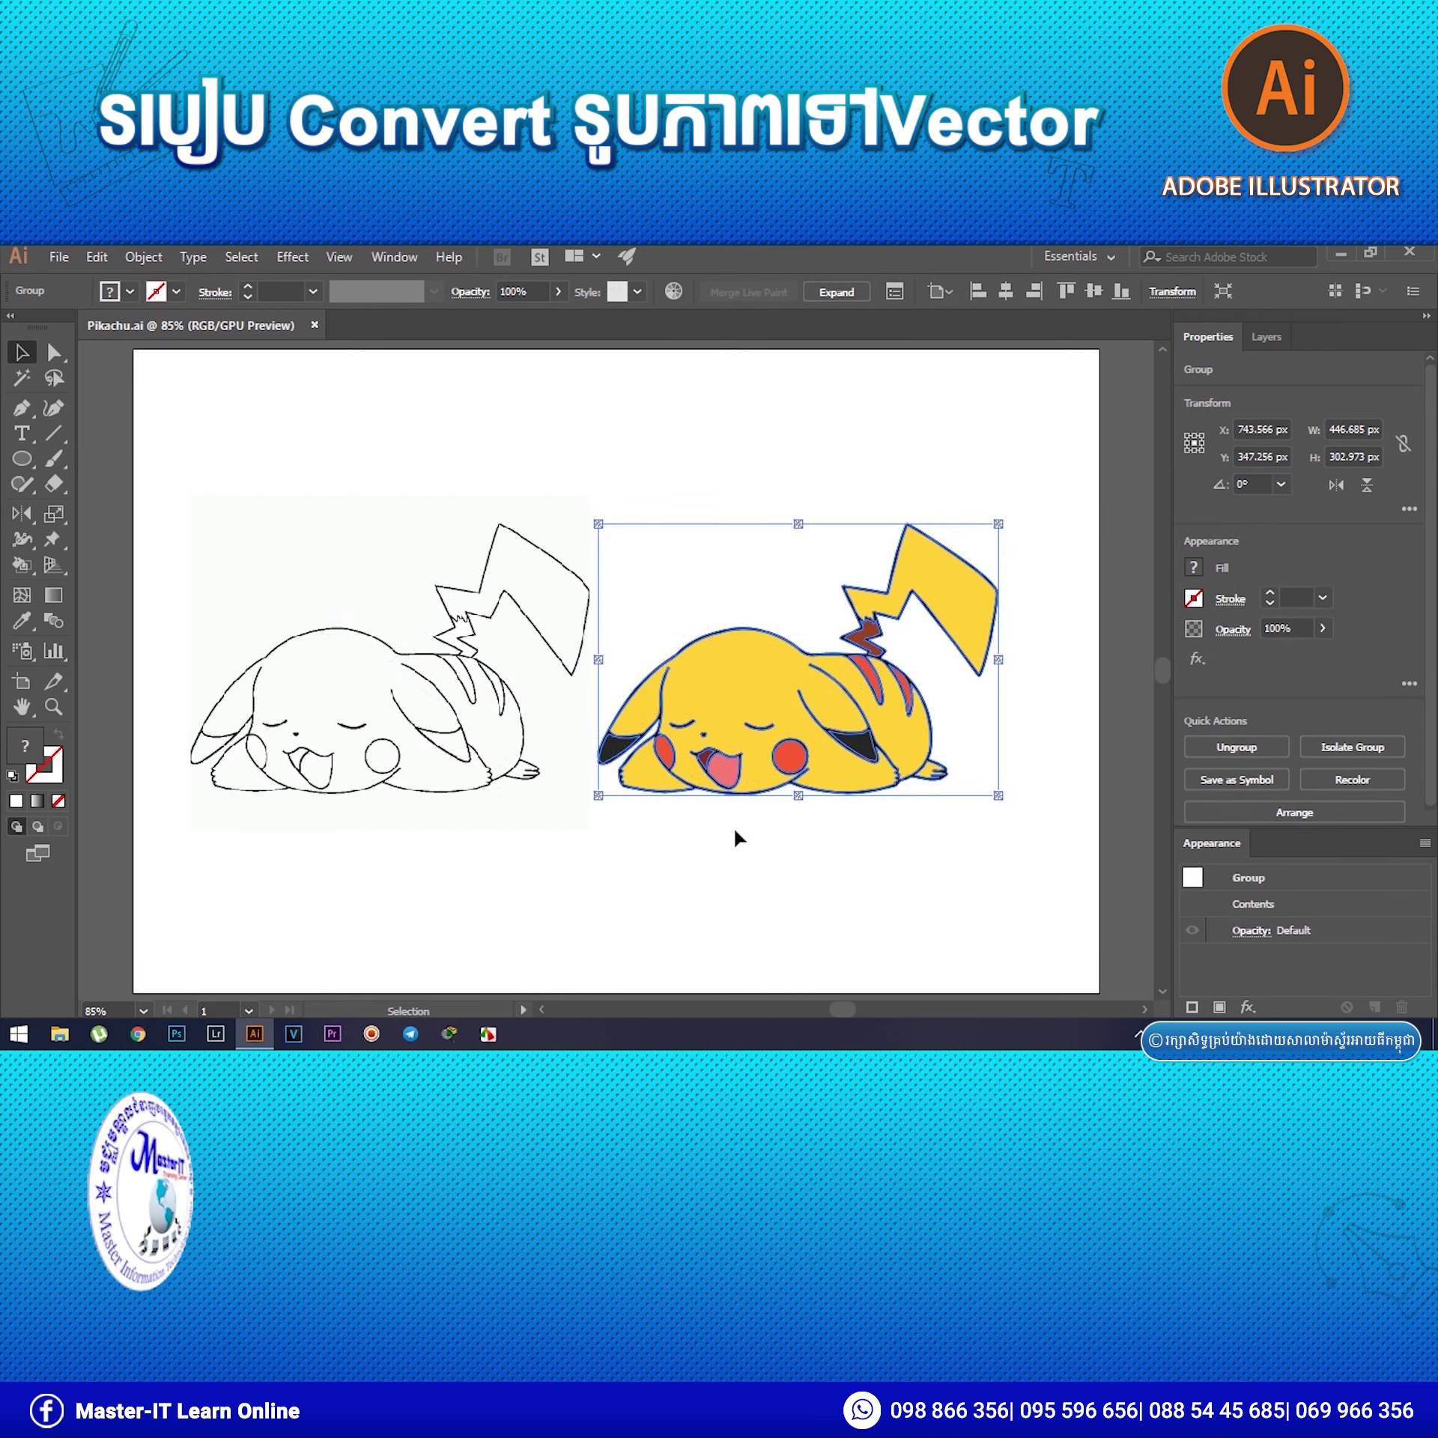
click(424, 827)
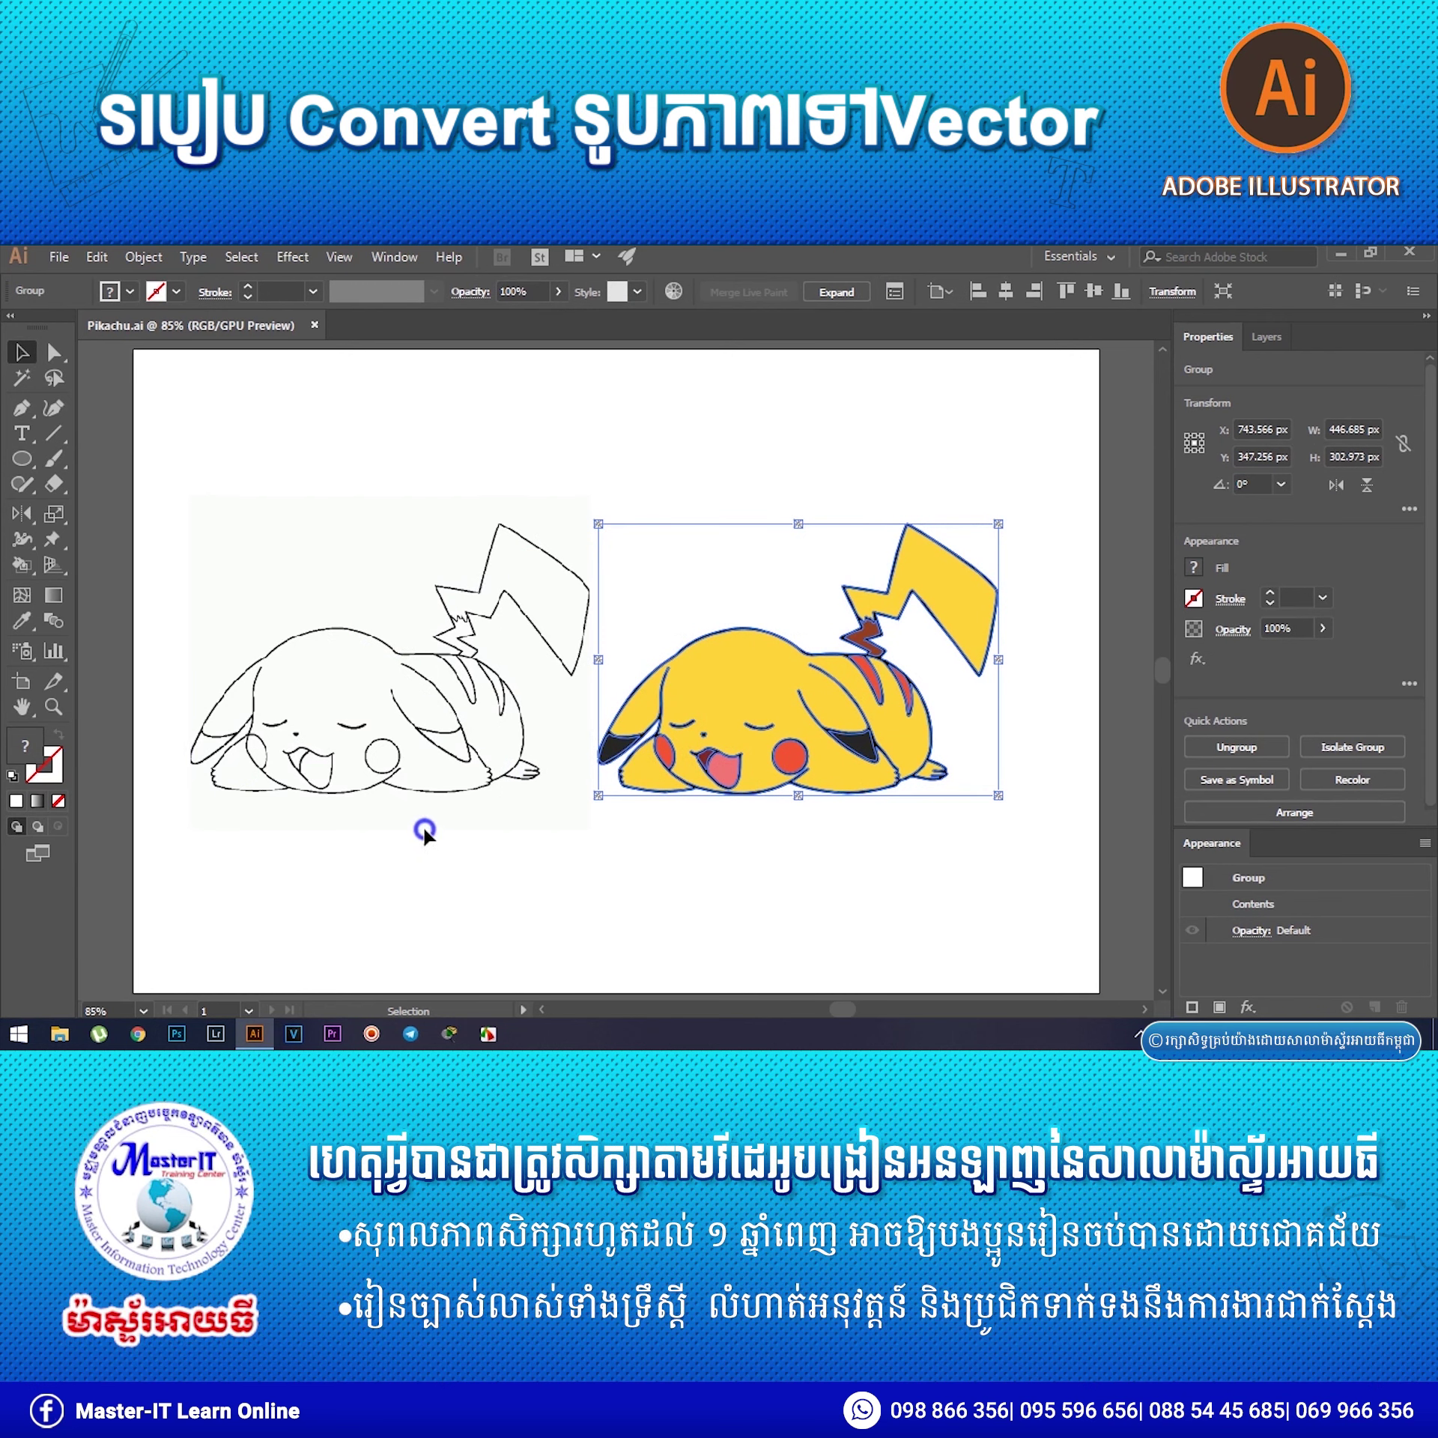
drag(287, 577, 288, 578)
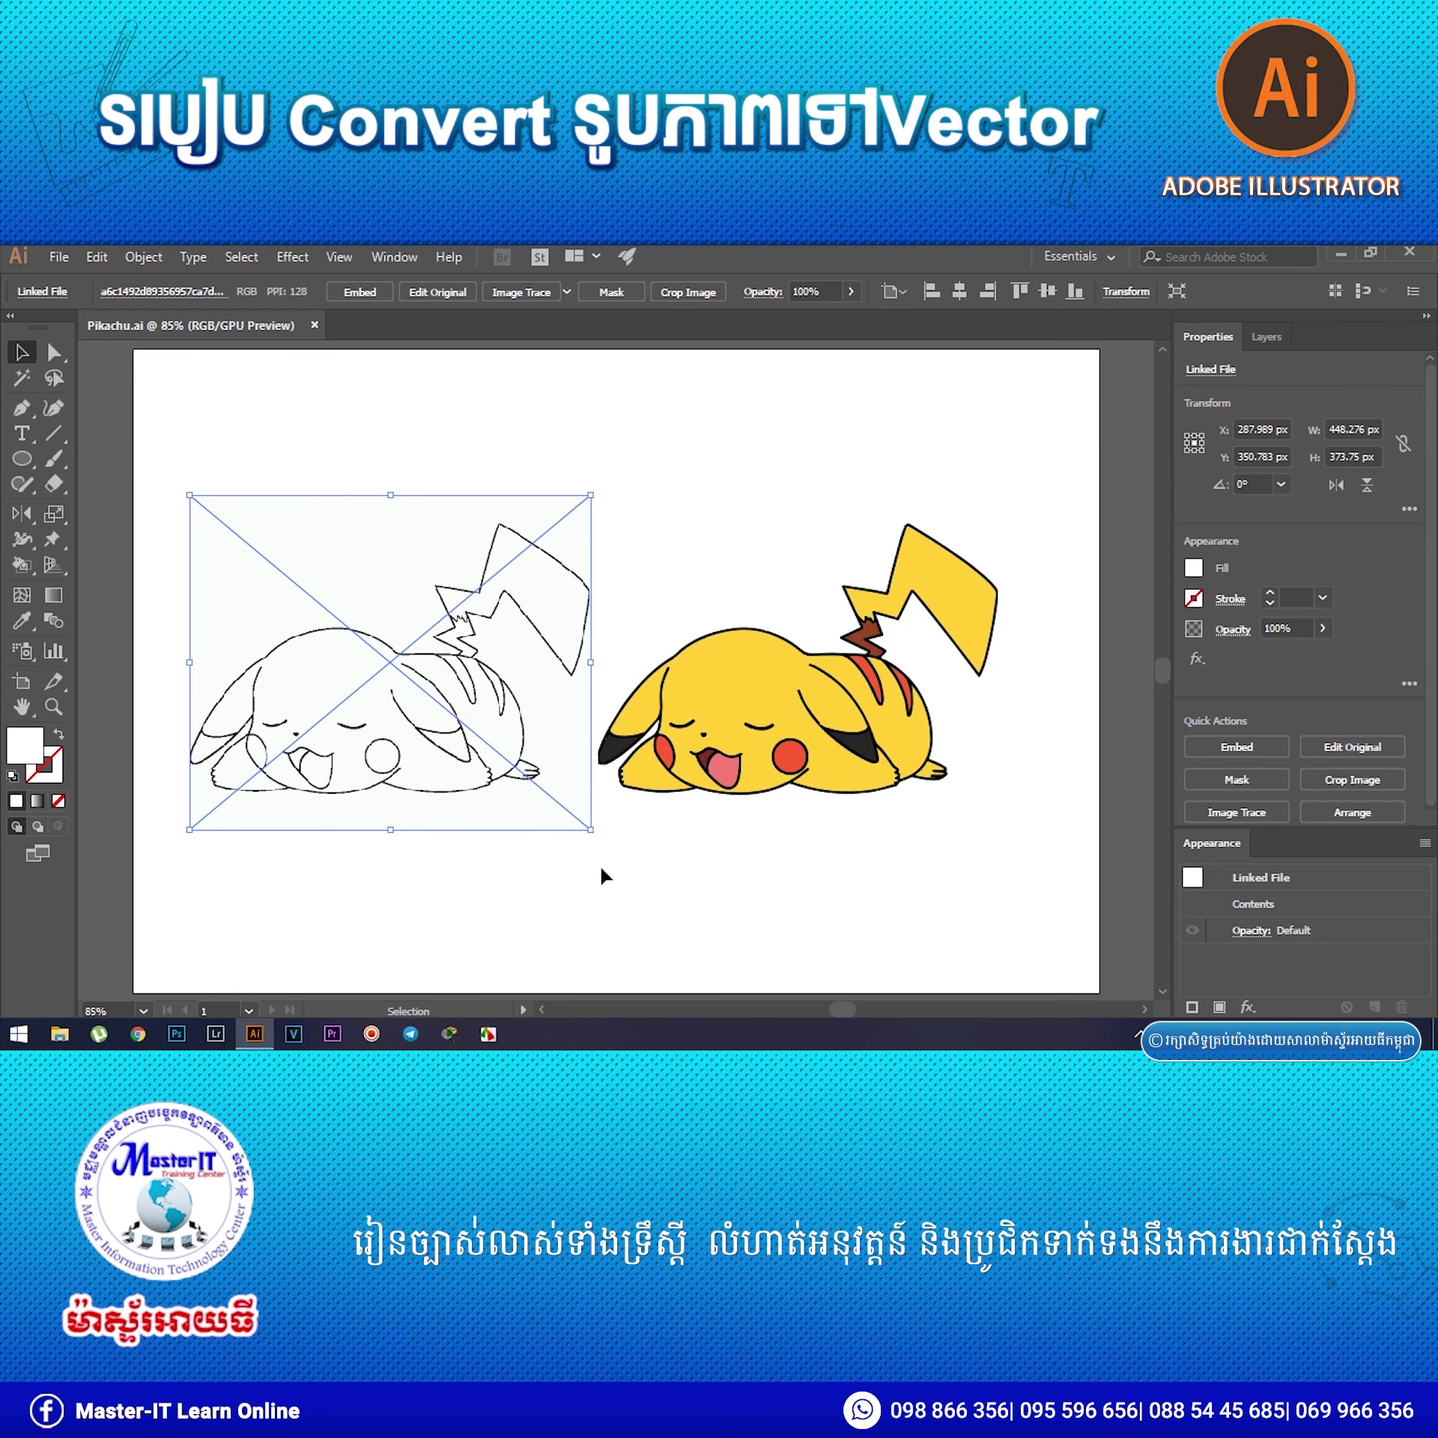
scroll(600, 865, up, 3)
scroll(600, 865, up, 2)
mouse_move(554, 591)
mouse_down()
mouse_move(721, 800)
mouse_move(765, 921)
mouse_up()
mouse_move(525, 659)
mouse_down()
mouse_move(642, 783)
mouse_move(625, 724)
mouse_up()
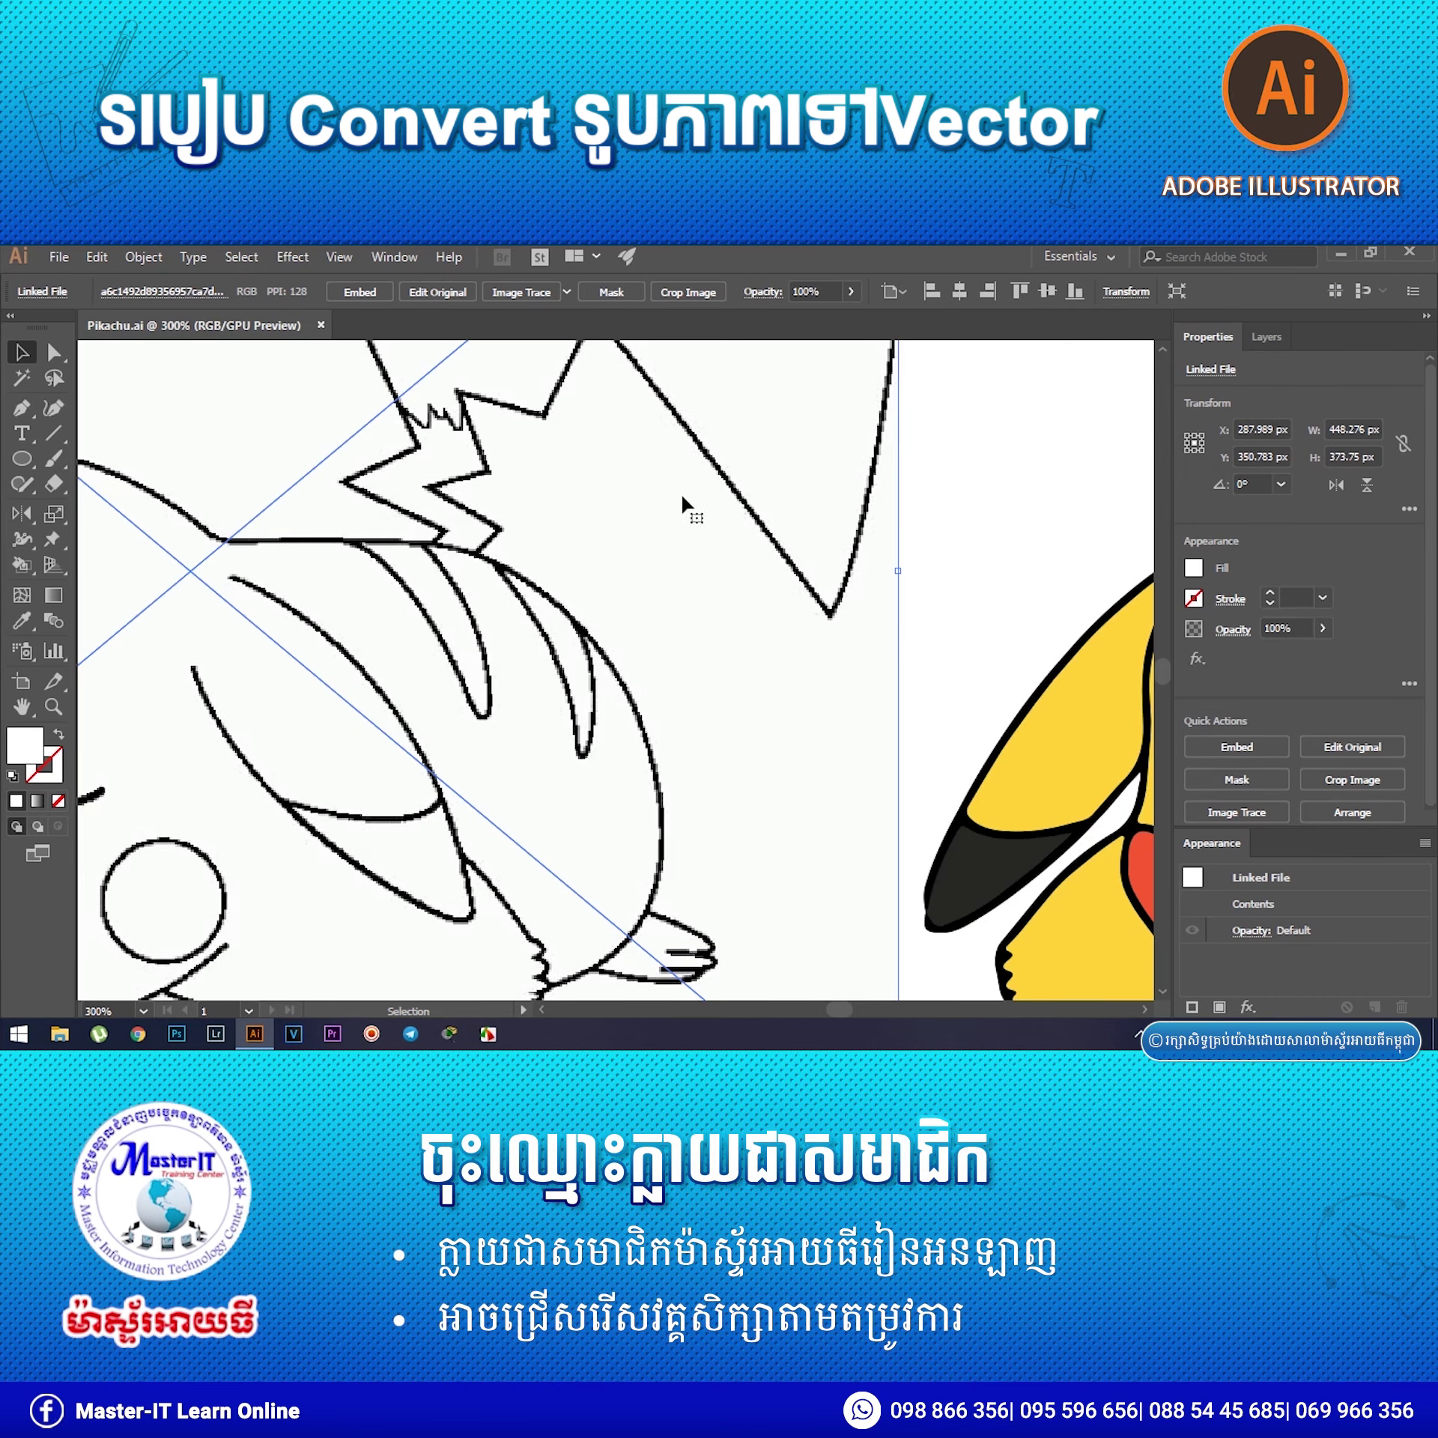
drag(959, 560, 174, 580)
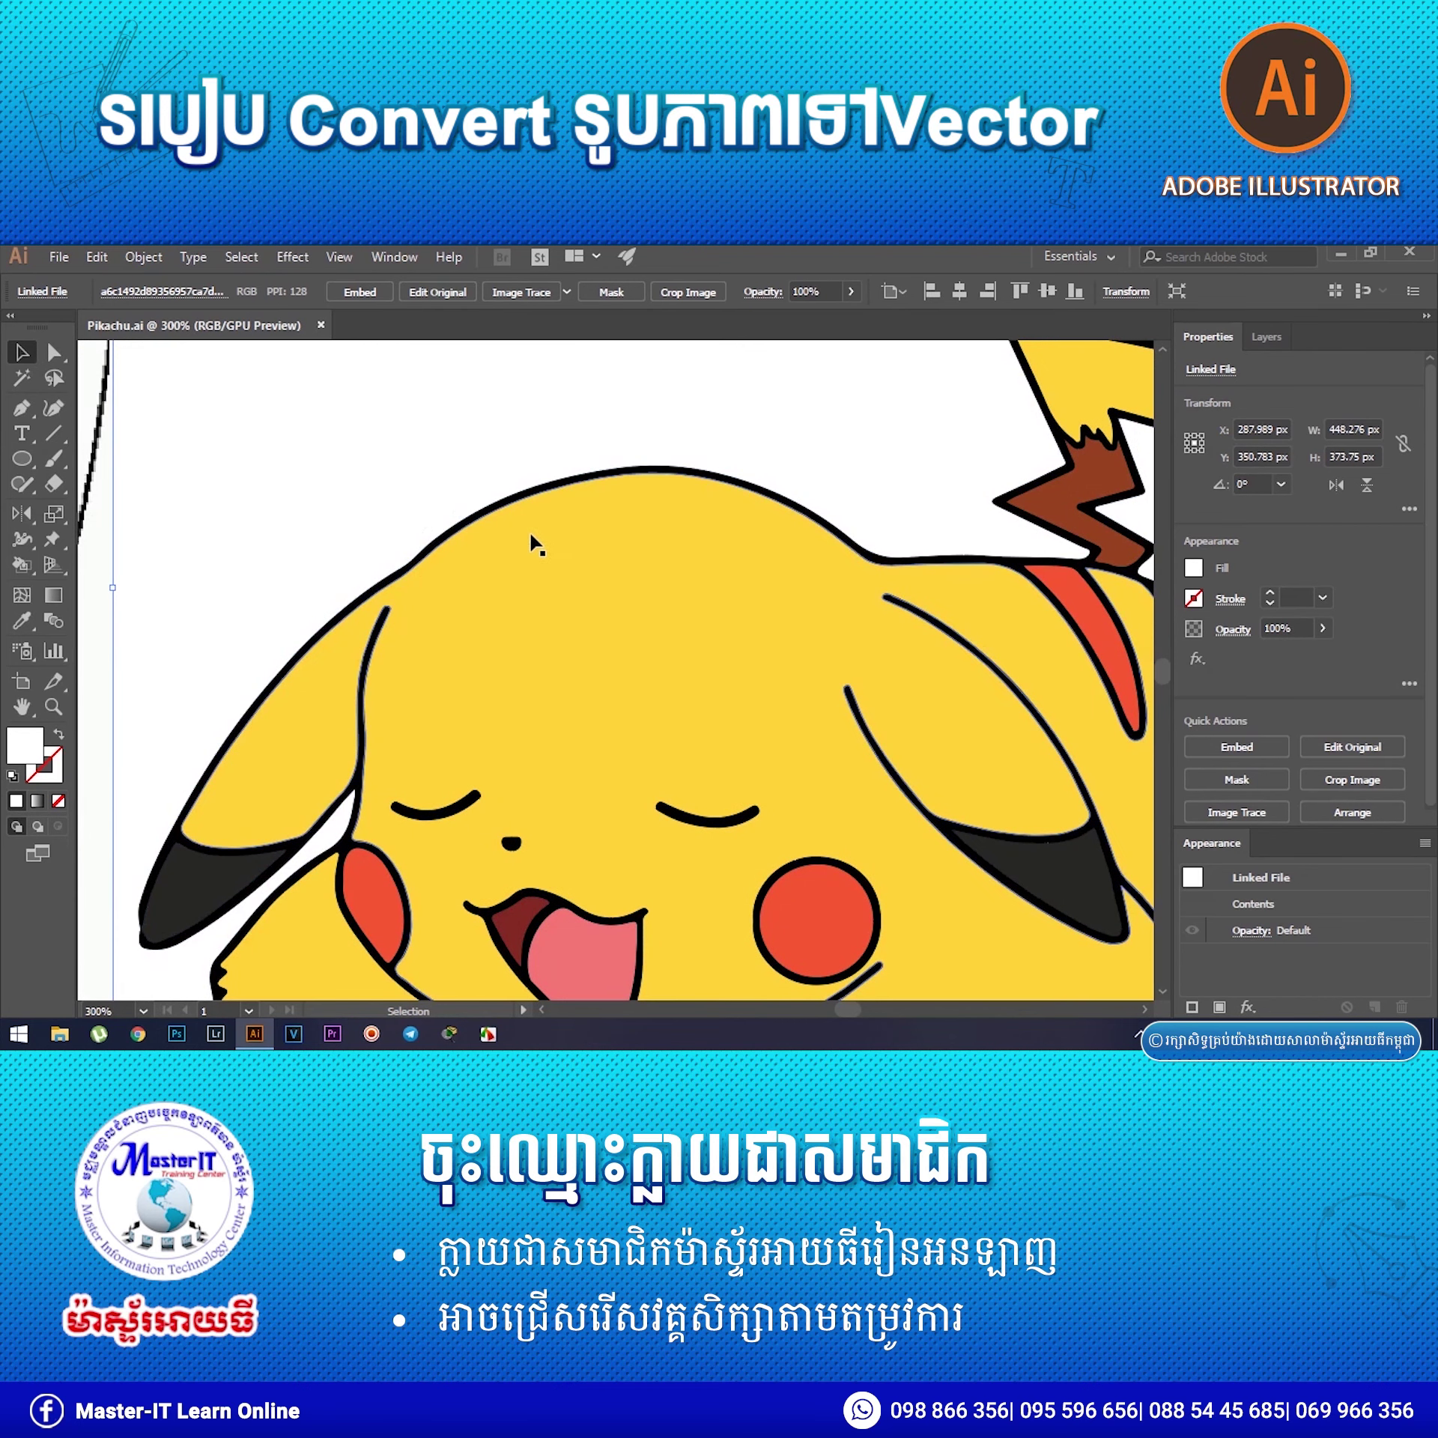
scroll(628, 602, up, 3)
scroll(628, 602, up, 3)
drag(587, 585, 715, 781)
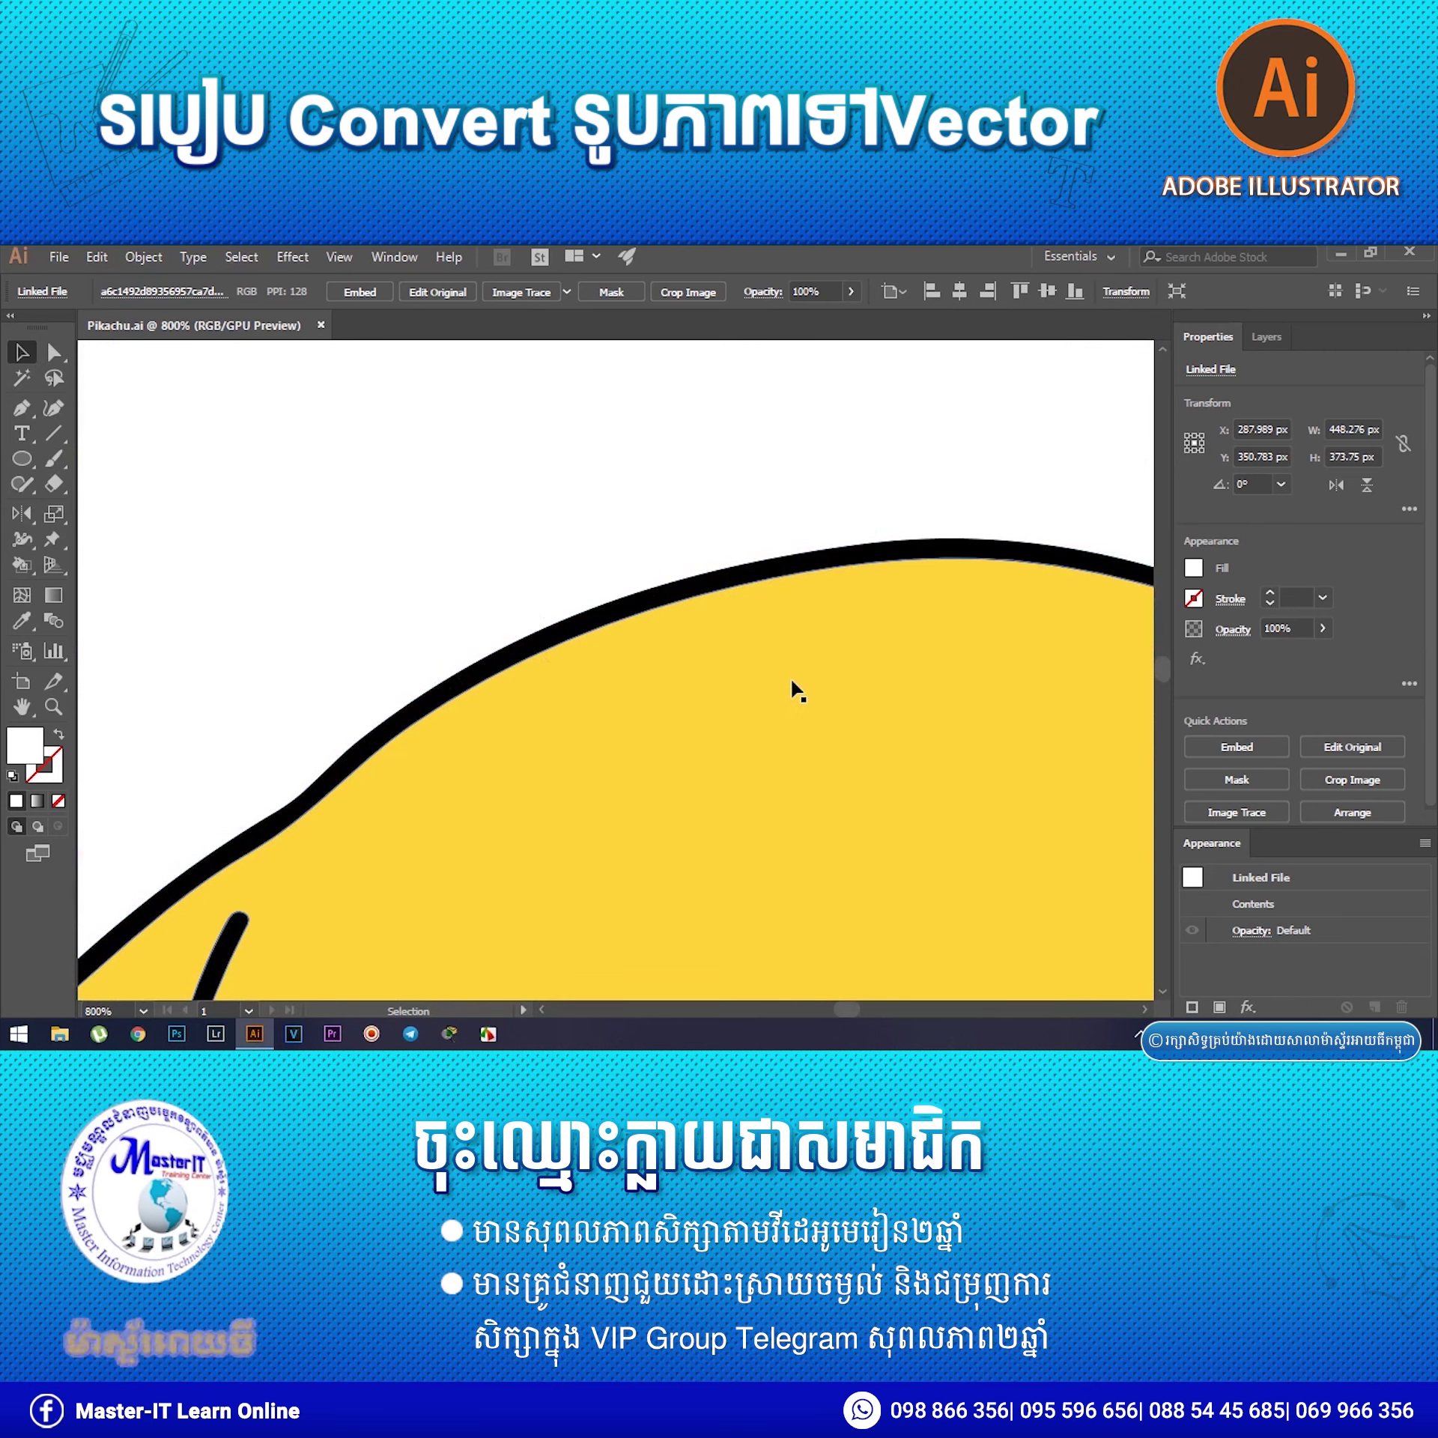
scroll(796, 691, down, 2)
scroll(797, 691, down, 2)
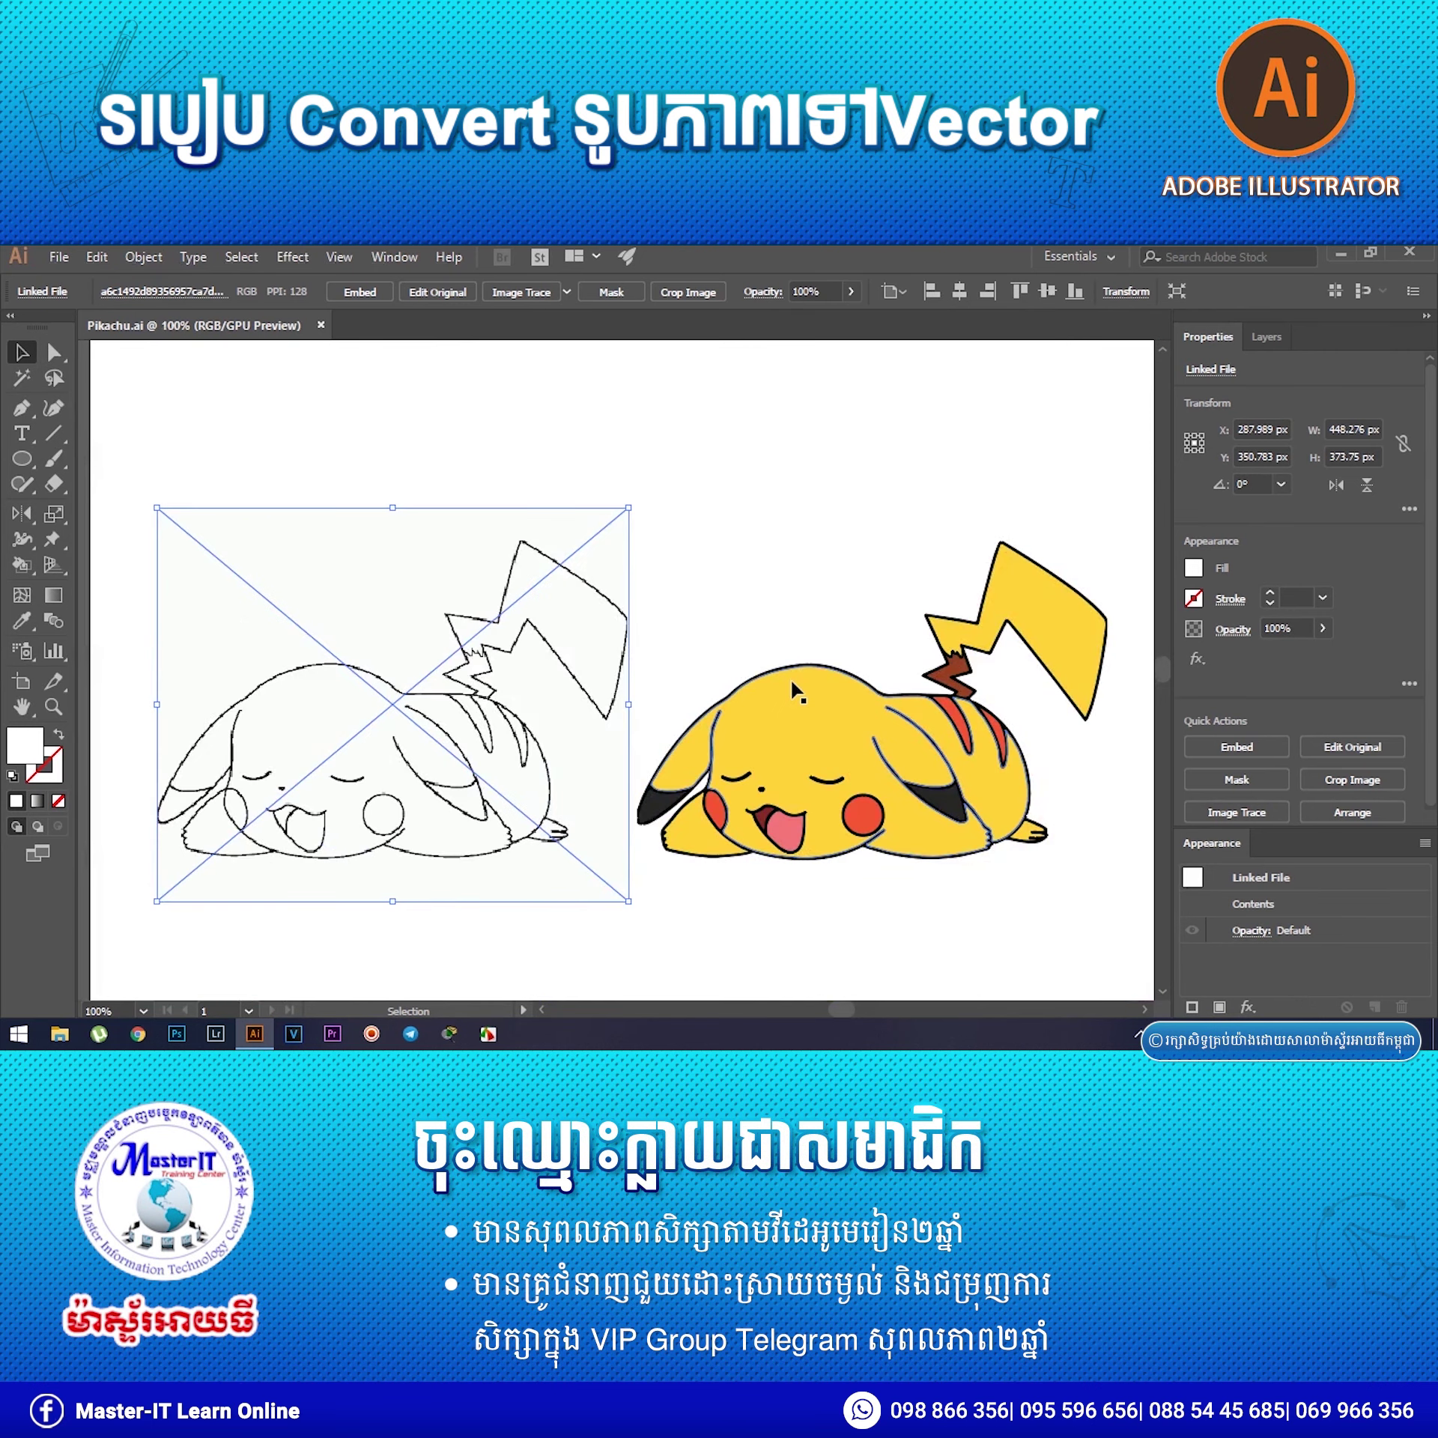
scroll(790, 680, down, 1)
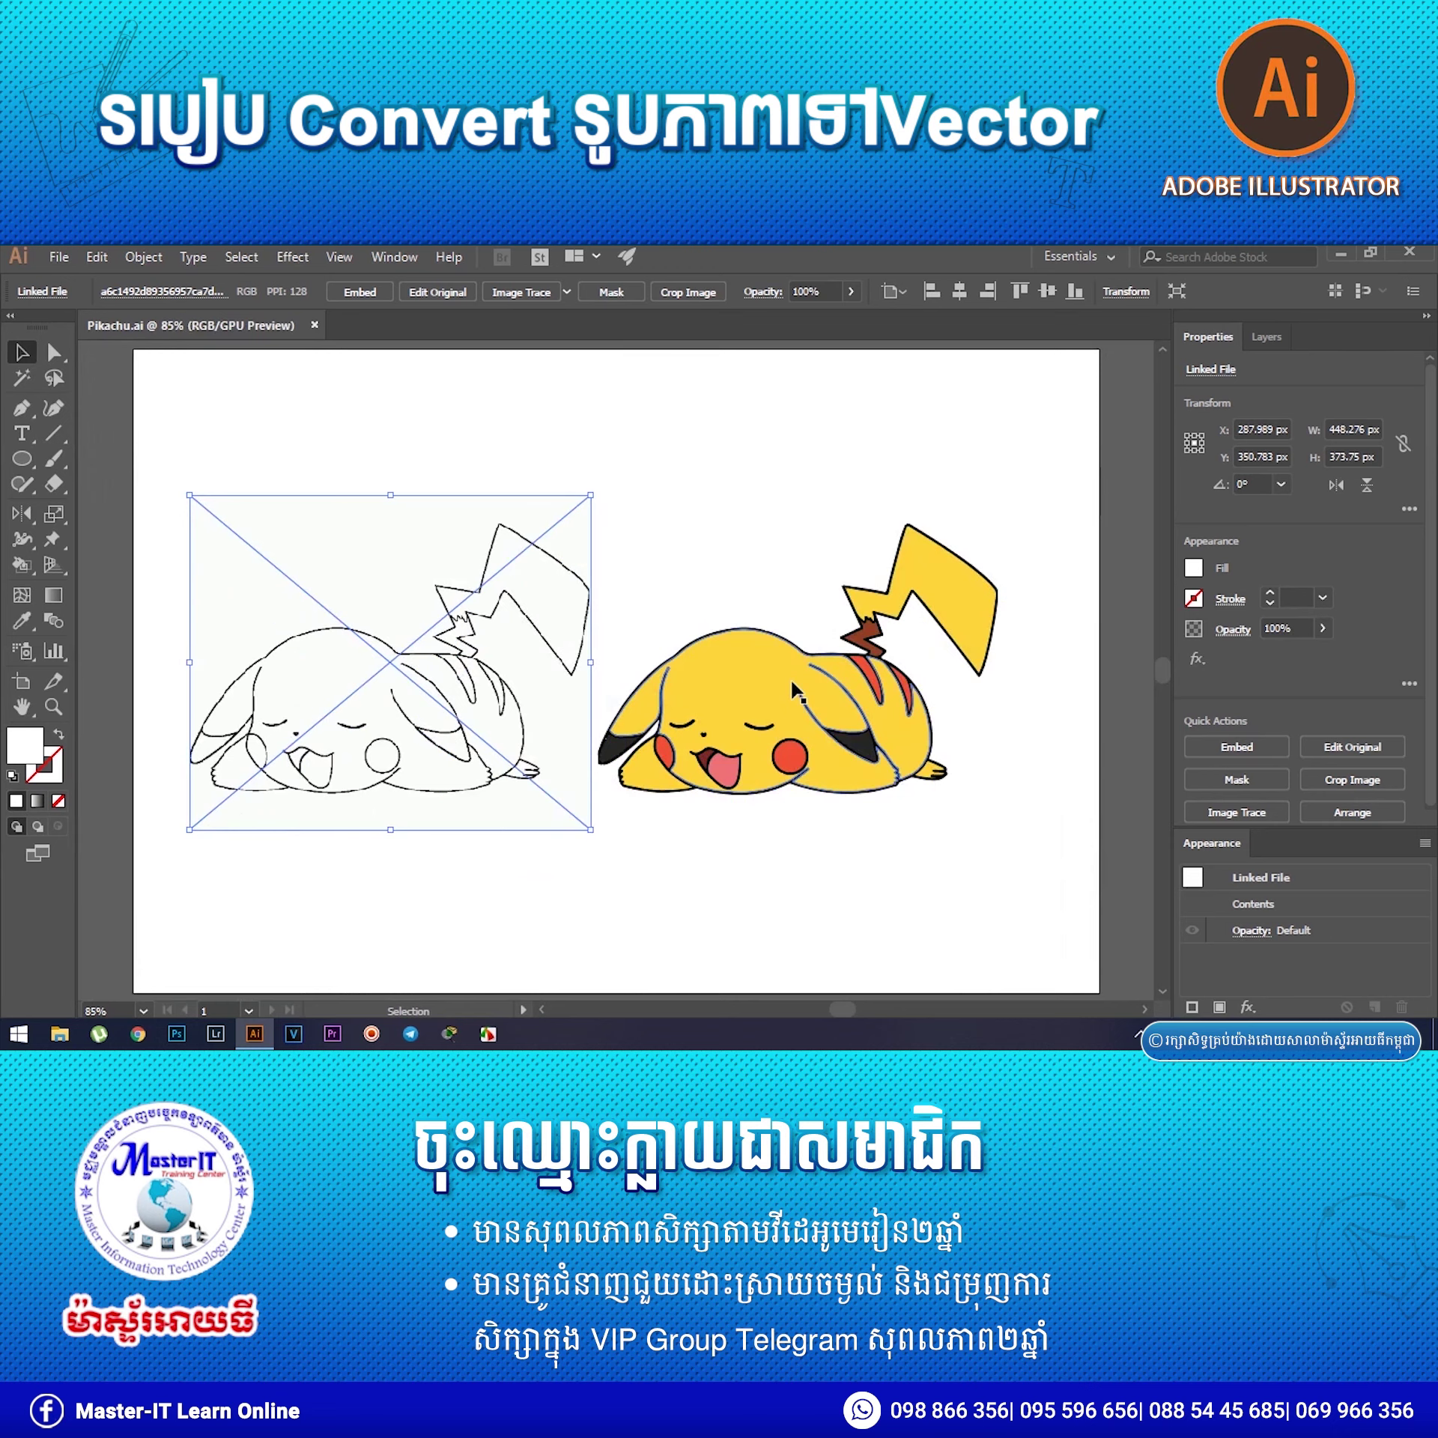
drag(431, 892, 264, 496)
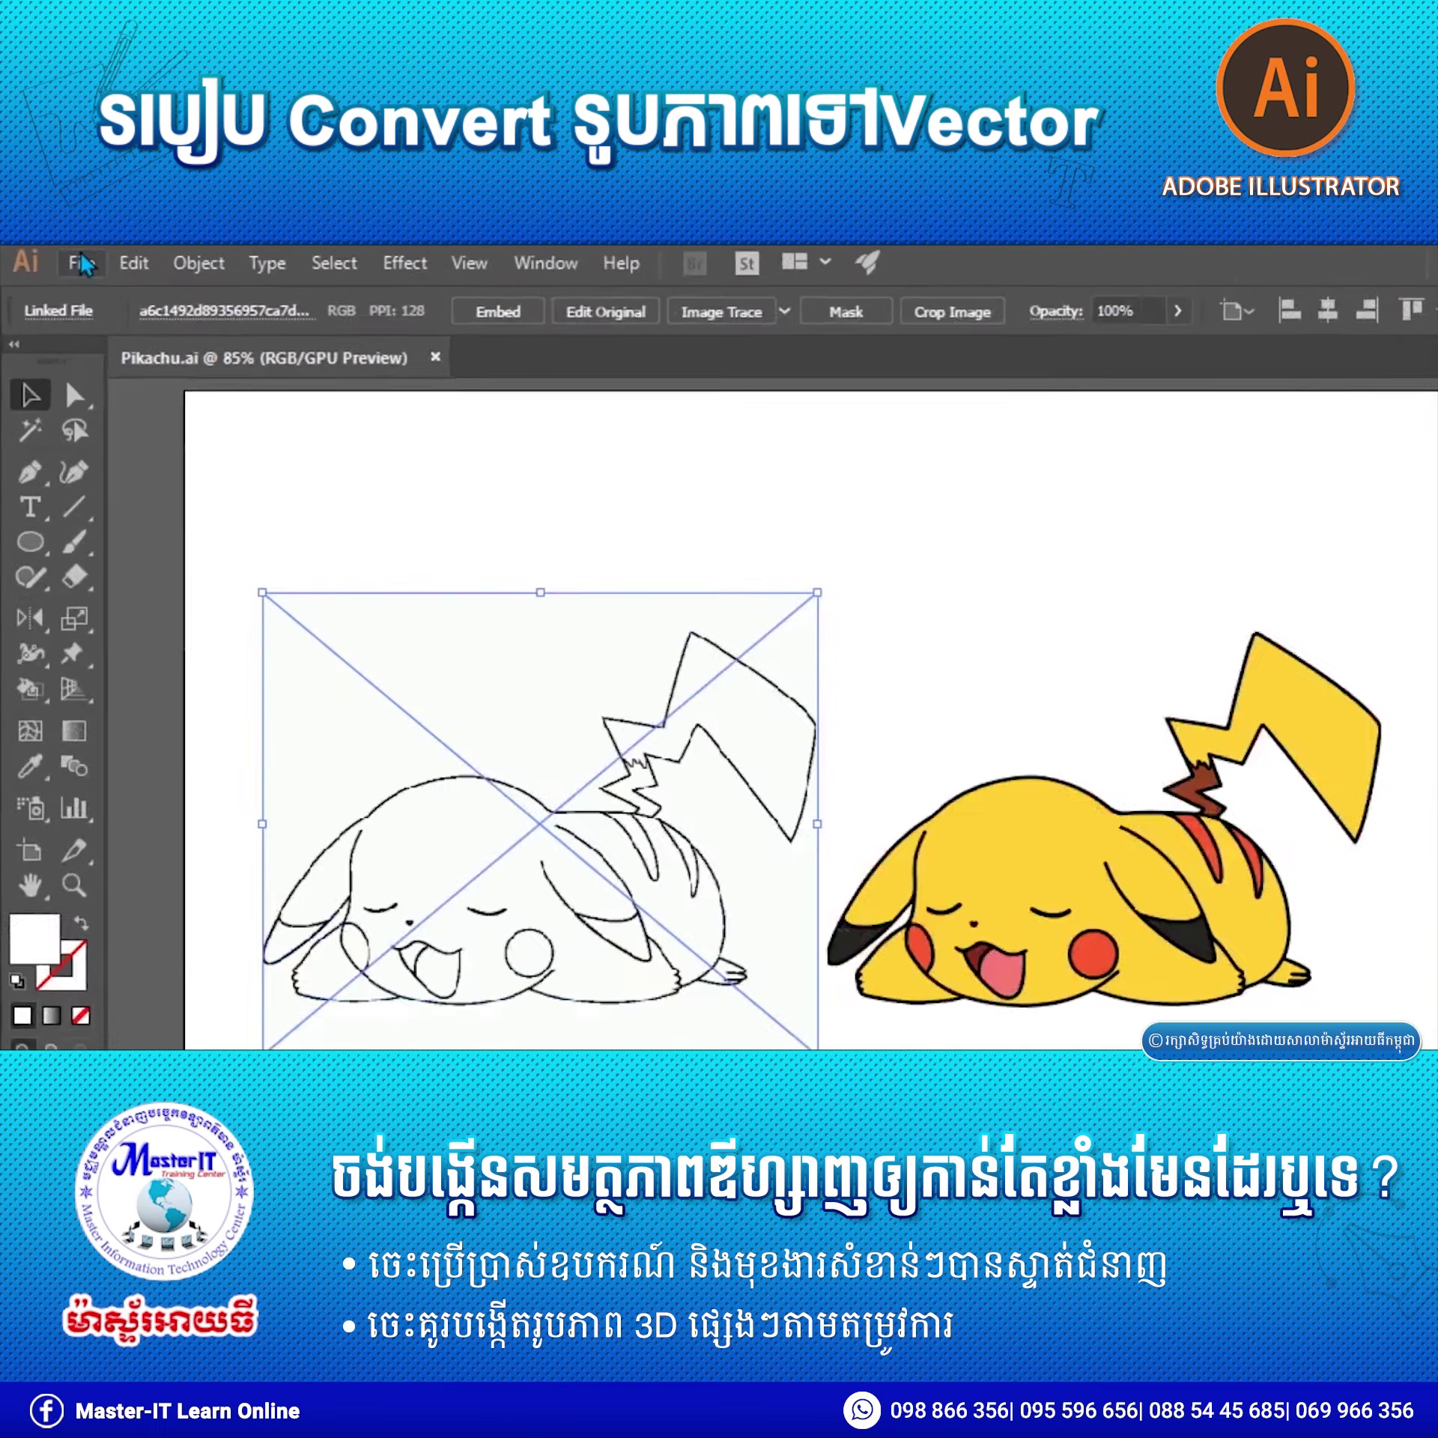
Create a new 1080 × 720 px document named 'Convert'.
click(60, 257)
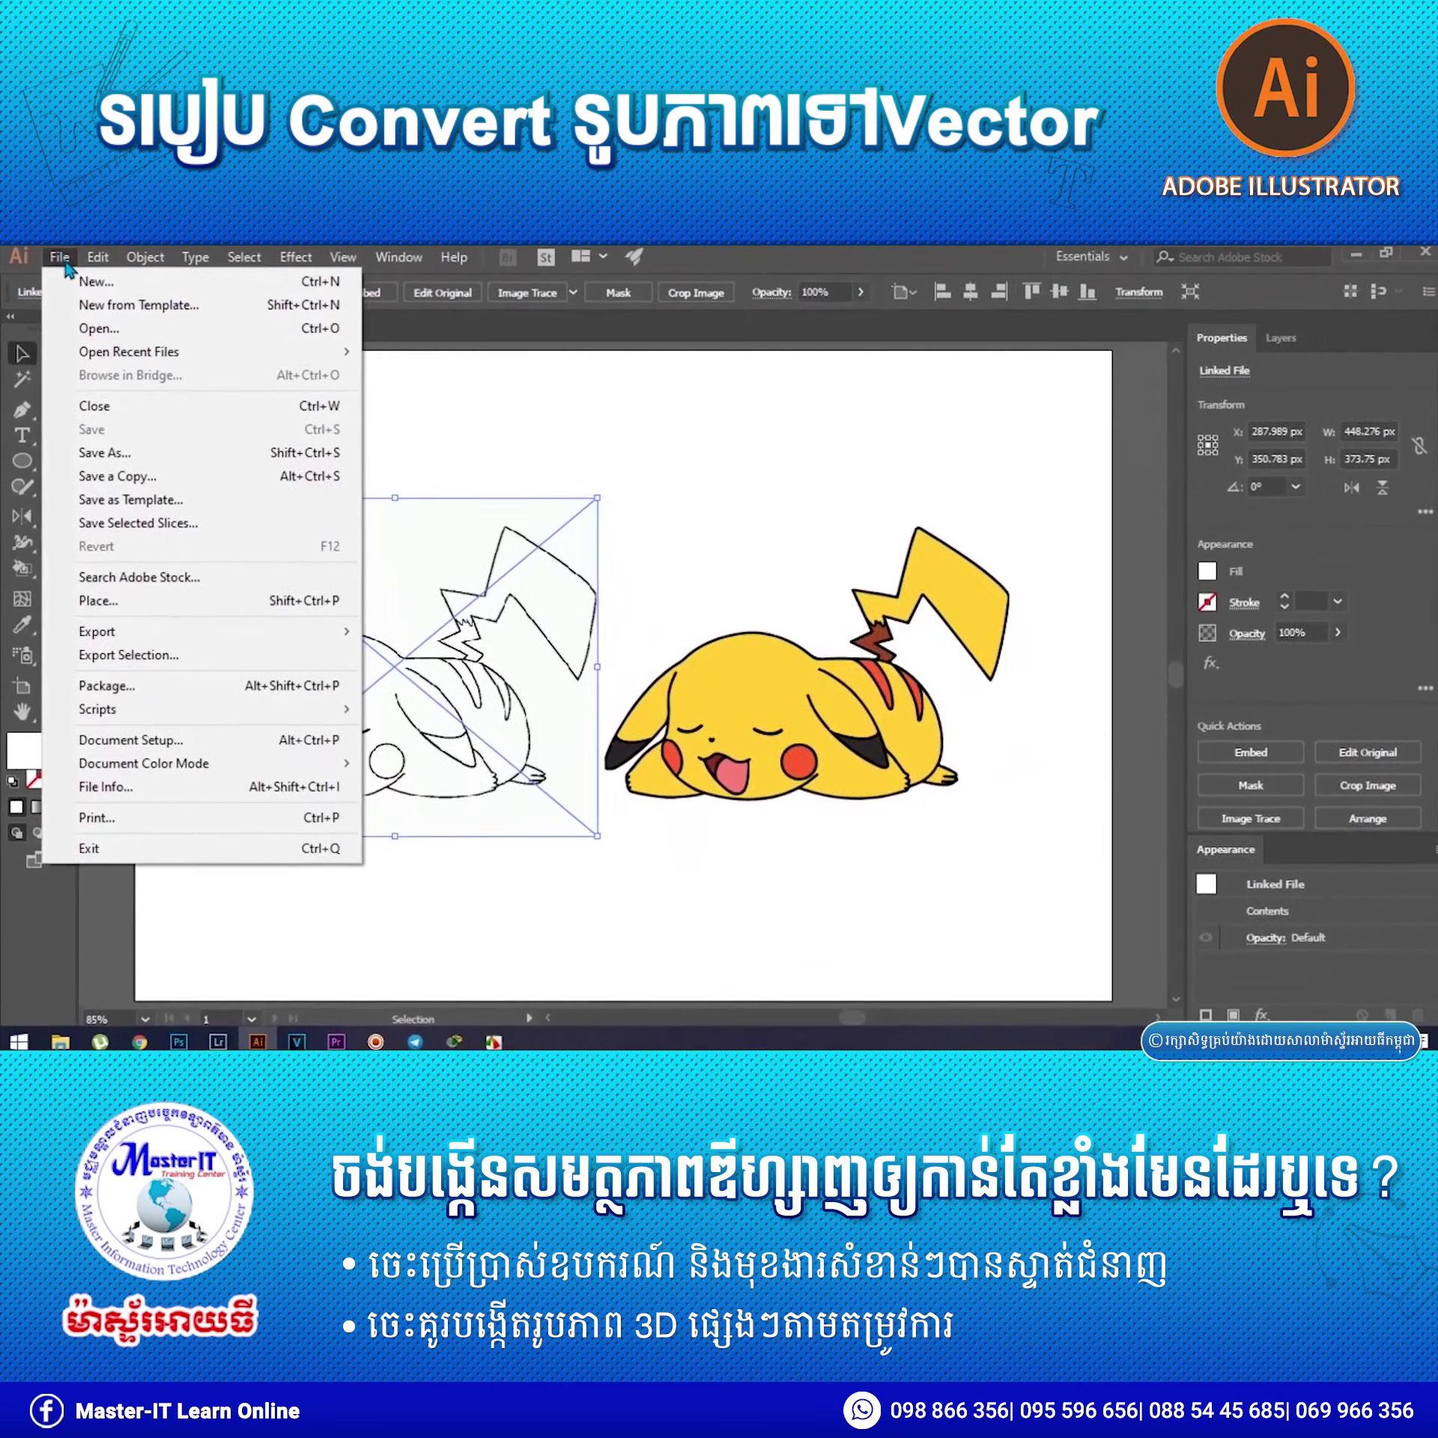
click(79, 282)
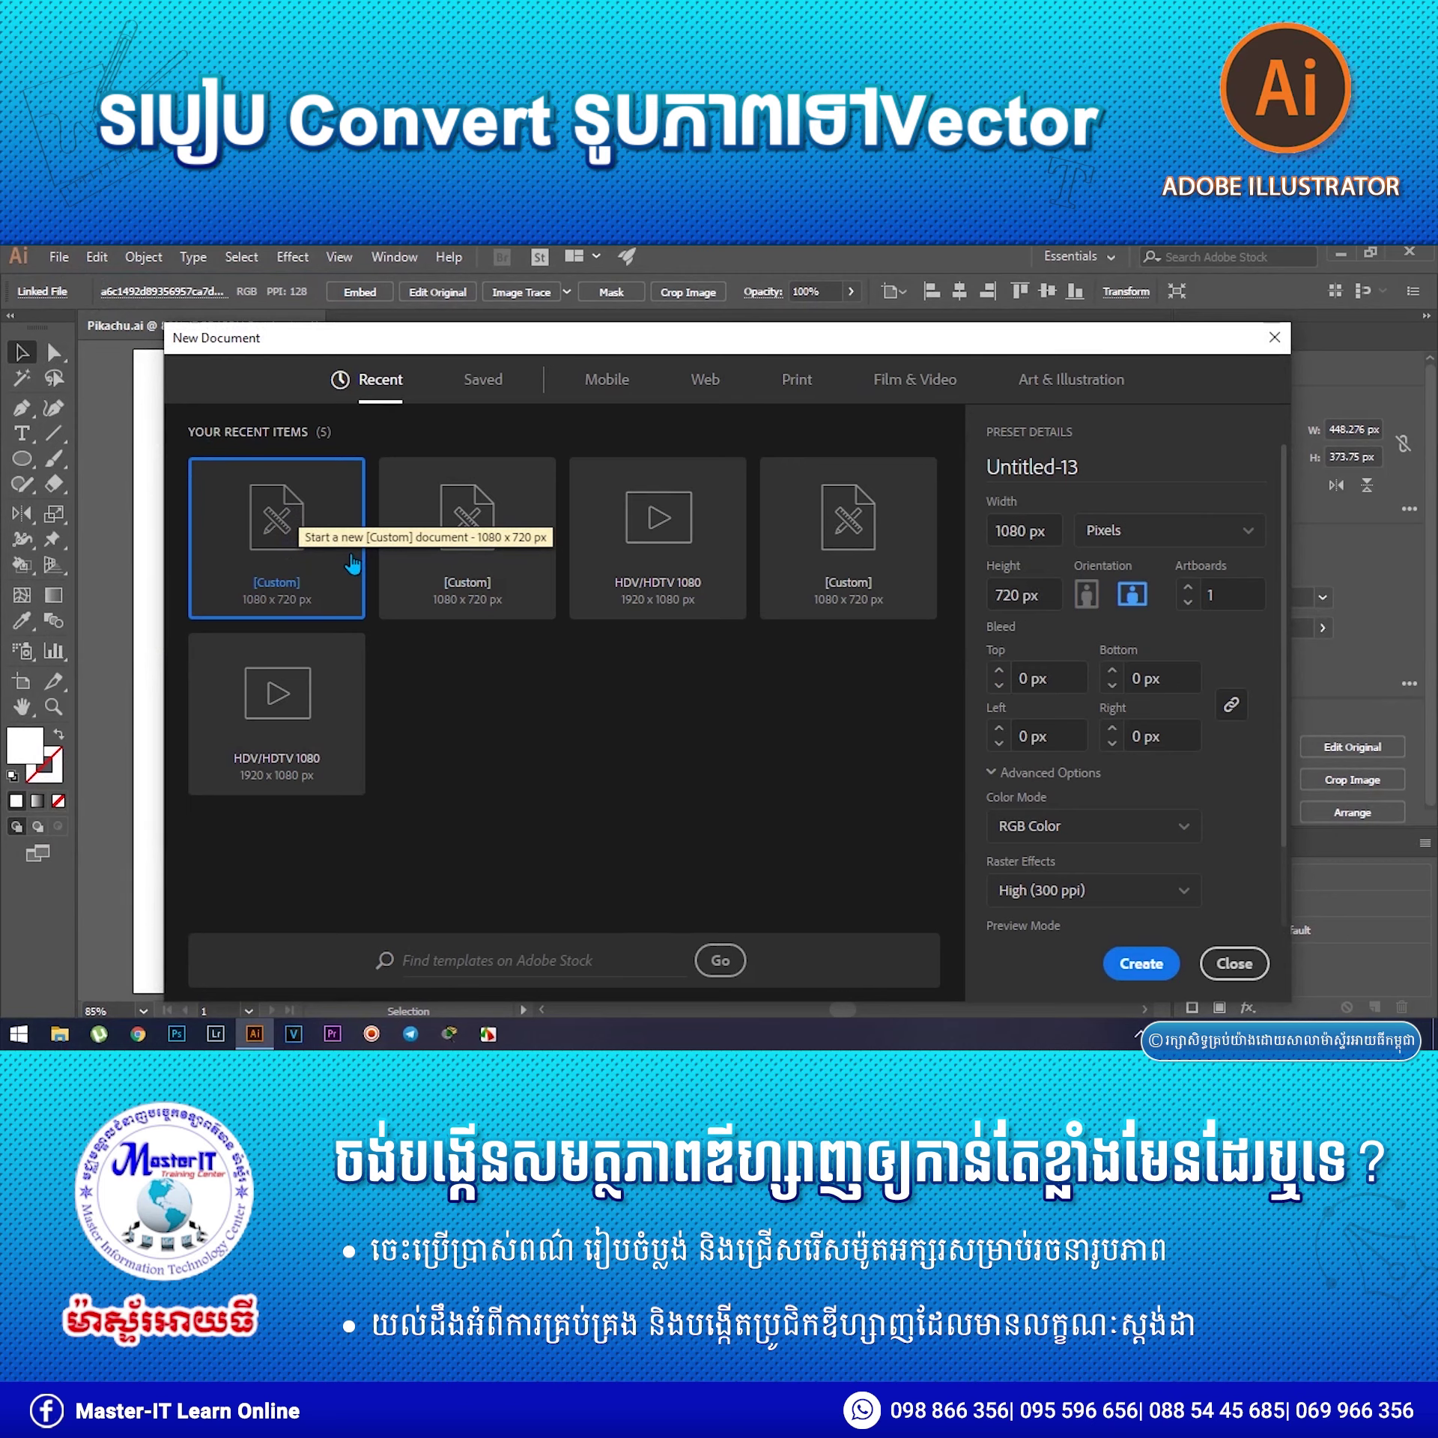
key(ctrl+a)
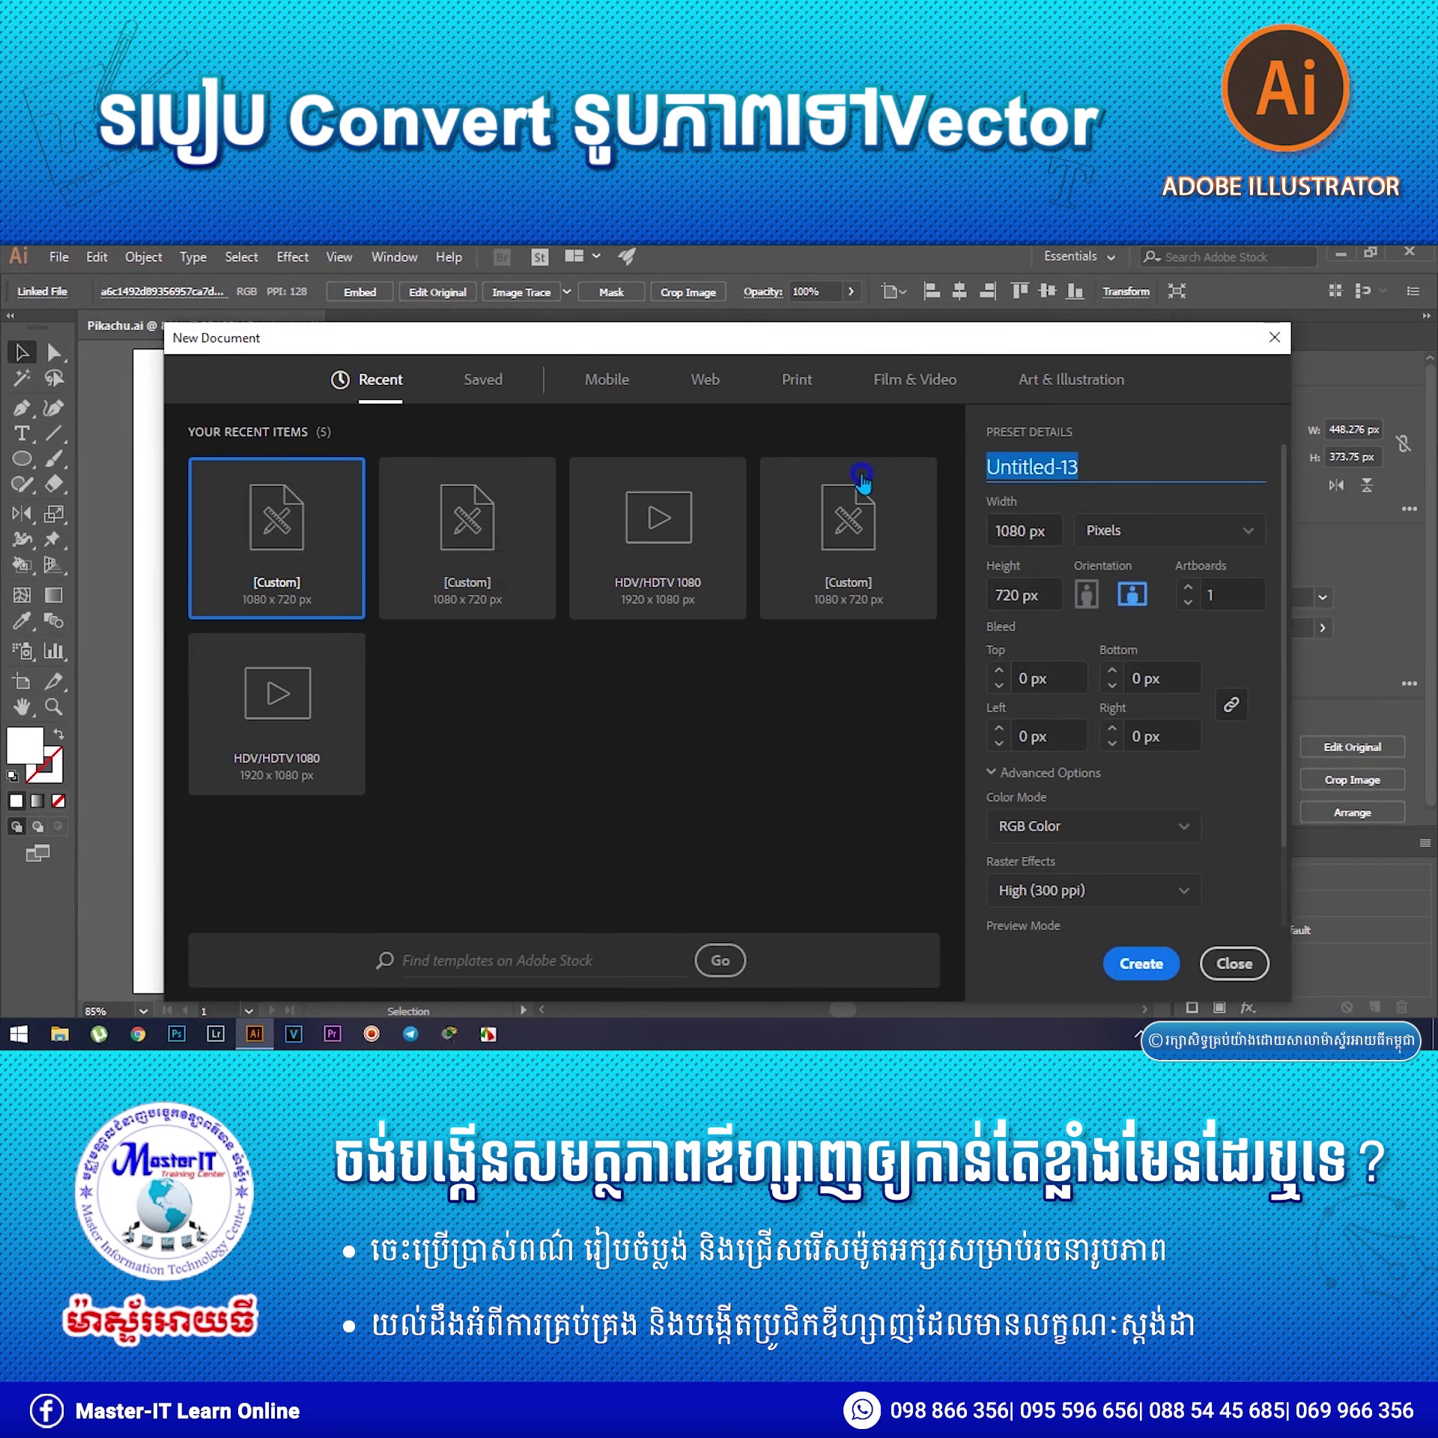
key(BackSpace)
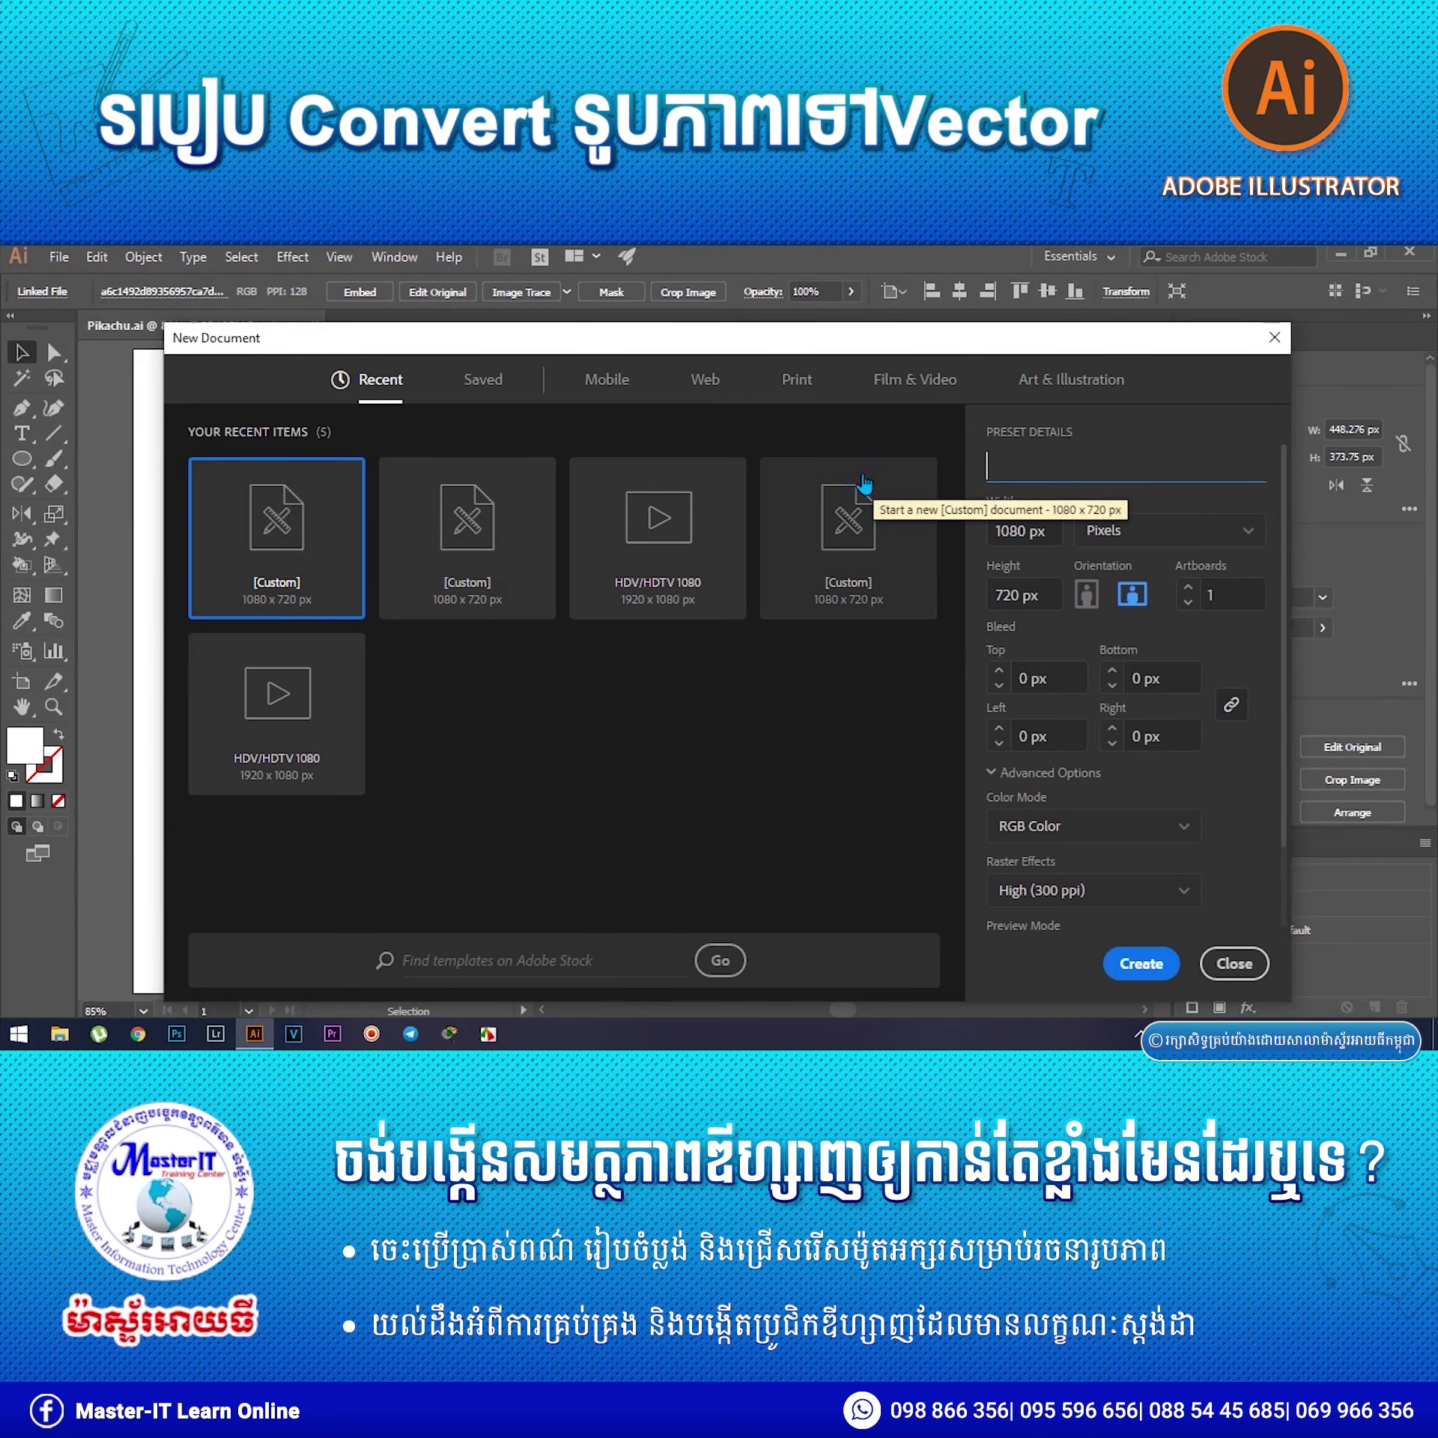
text(Convert)
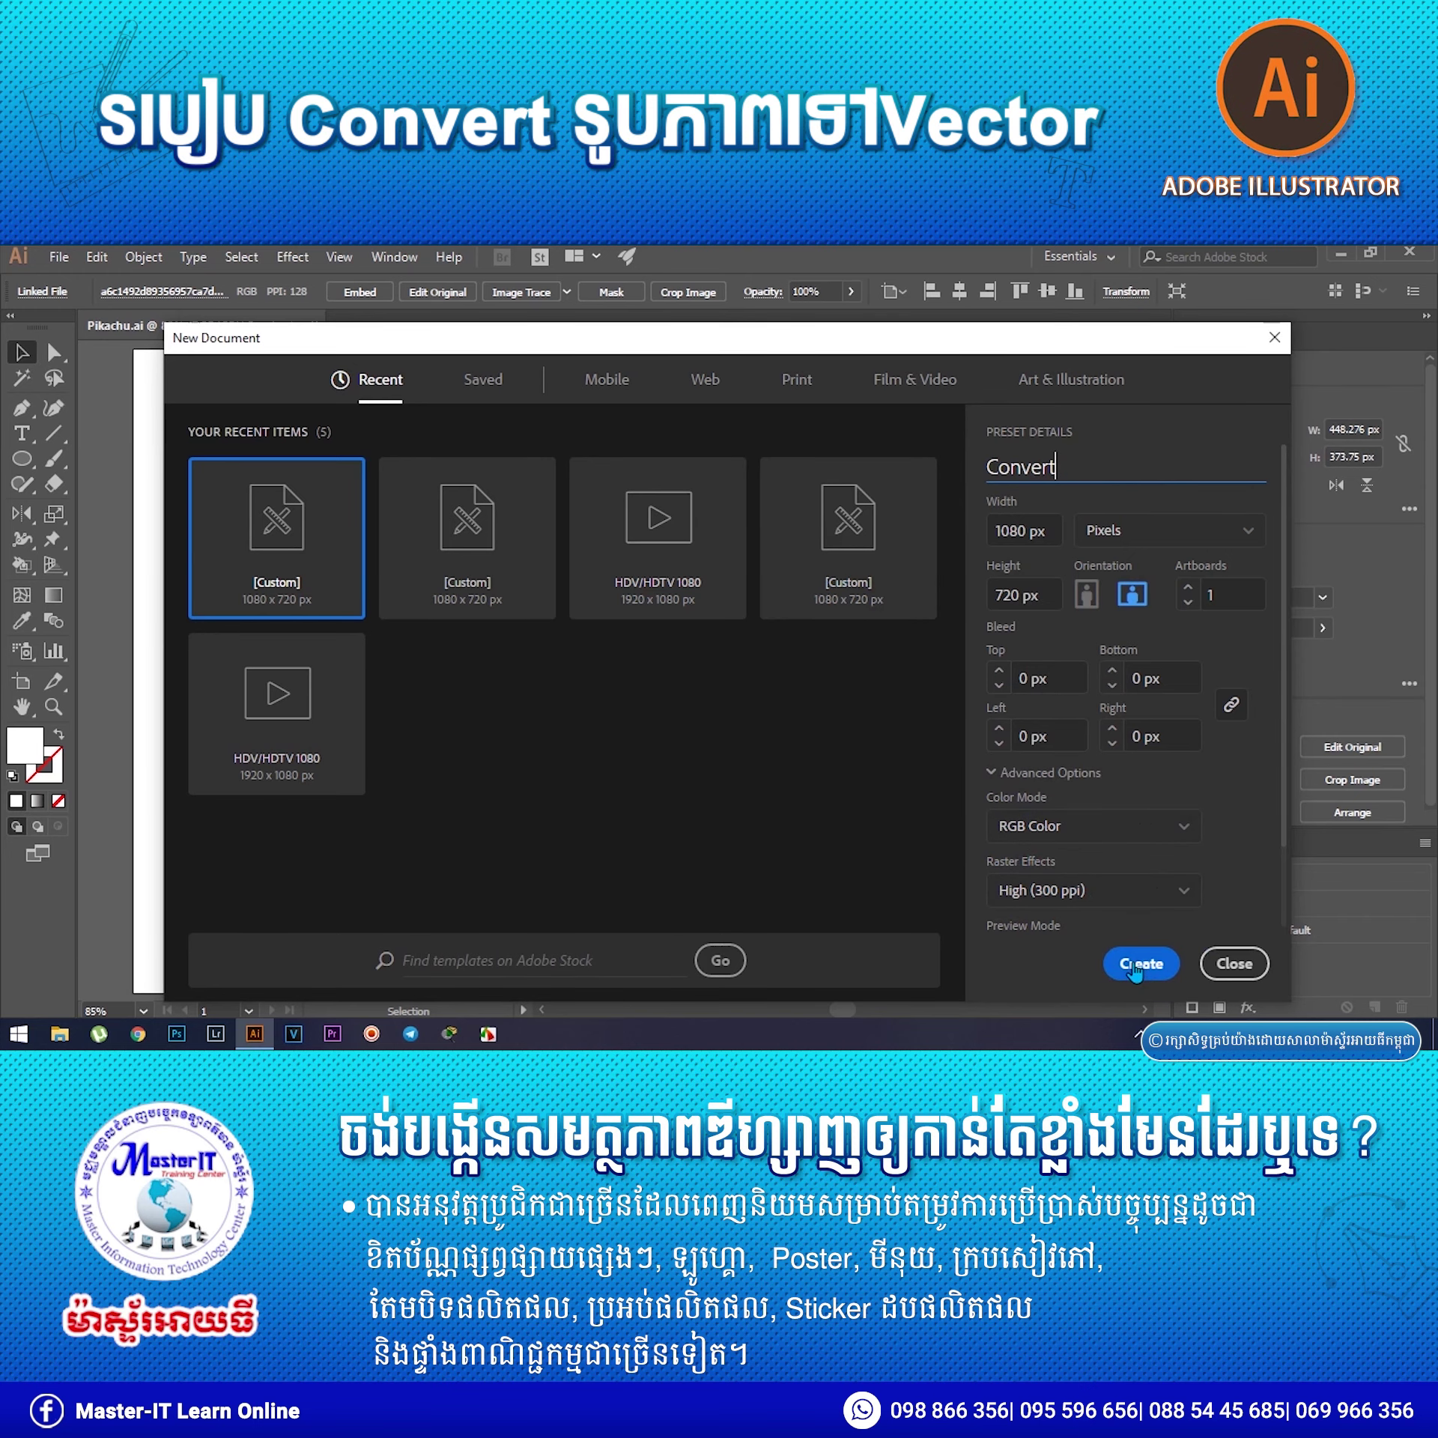
click(1138, 963)
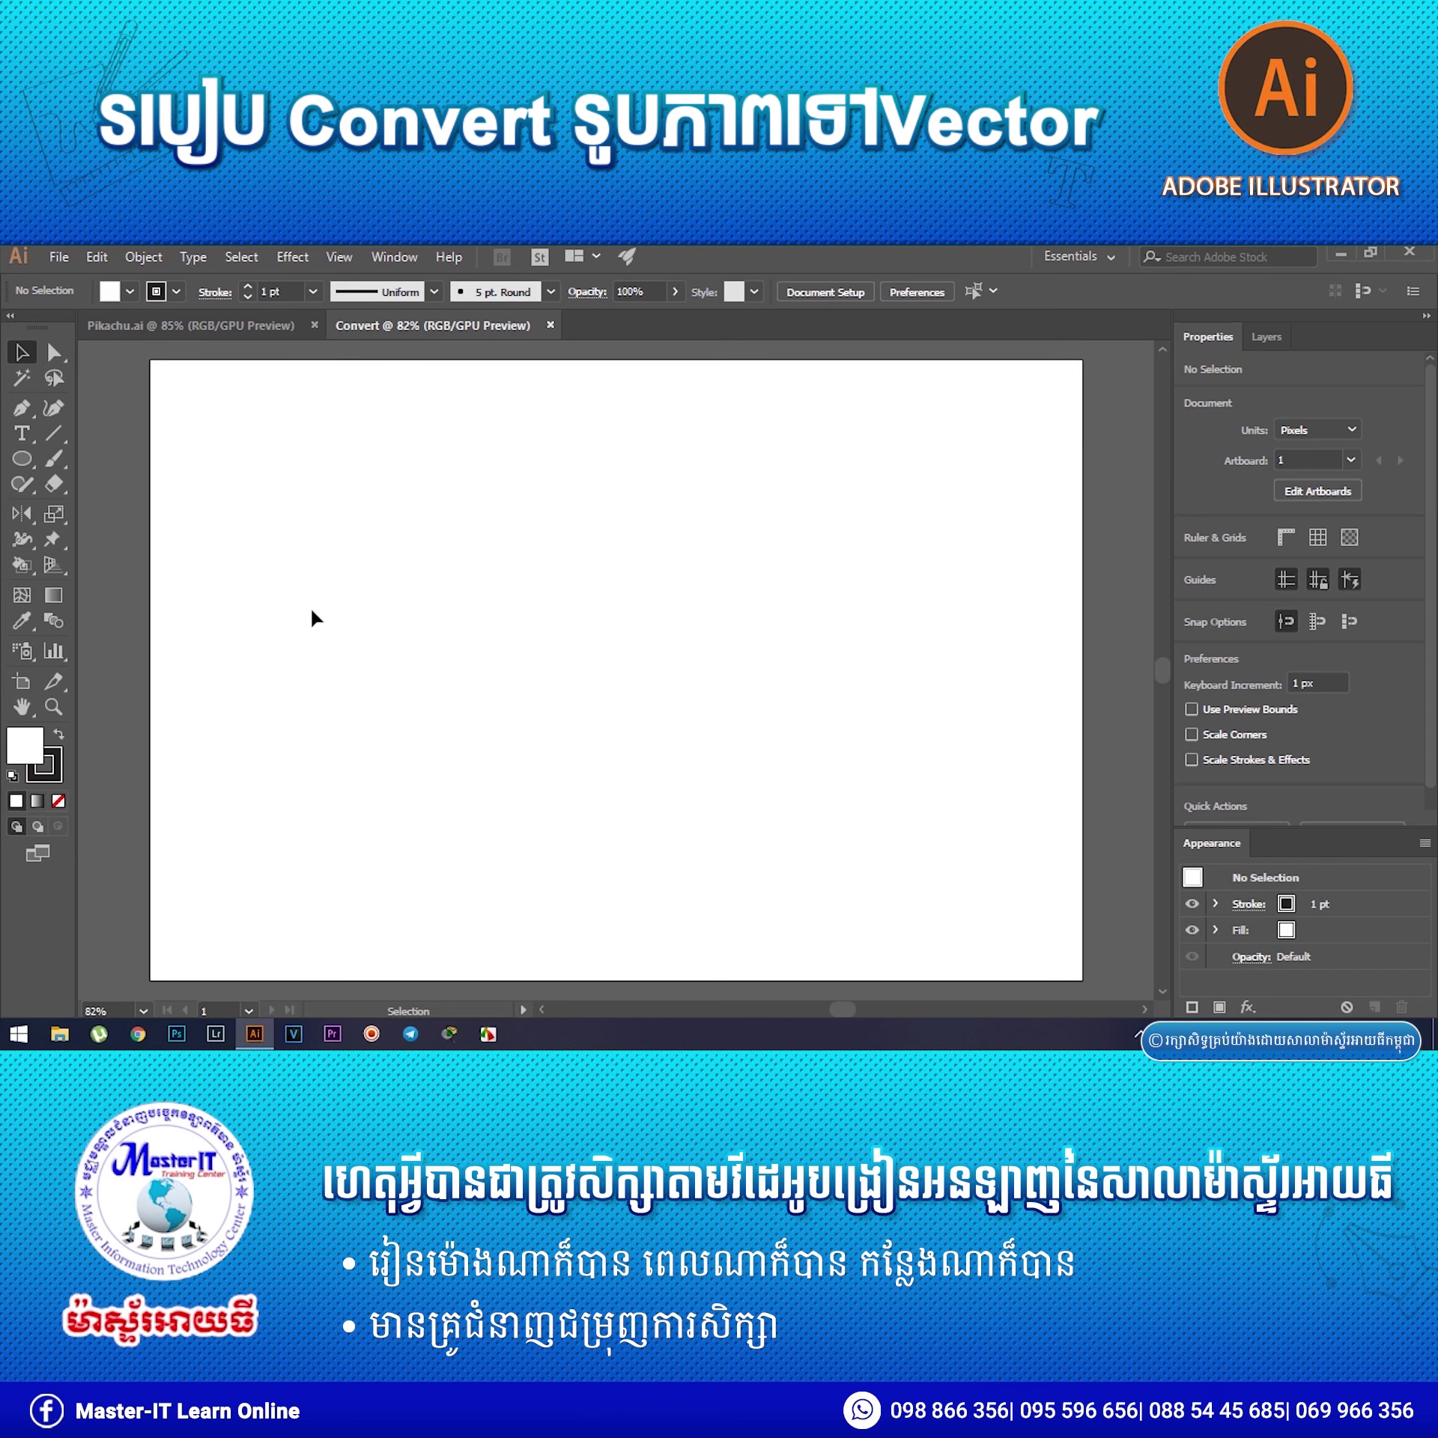
Load the Pikachu sketch GIF and Swatches.png for placing as linked files.
click(60, 258)
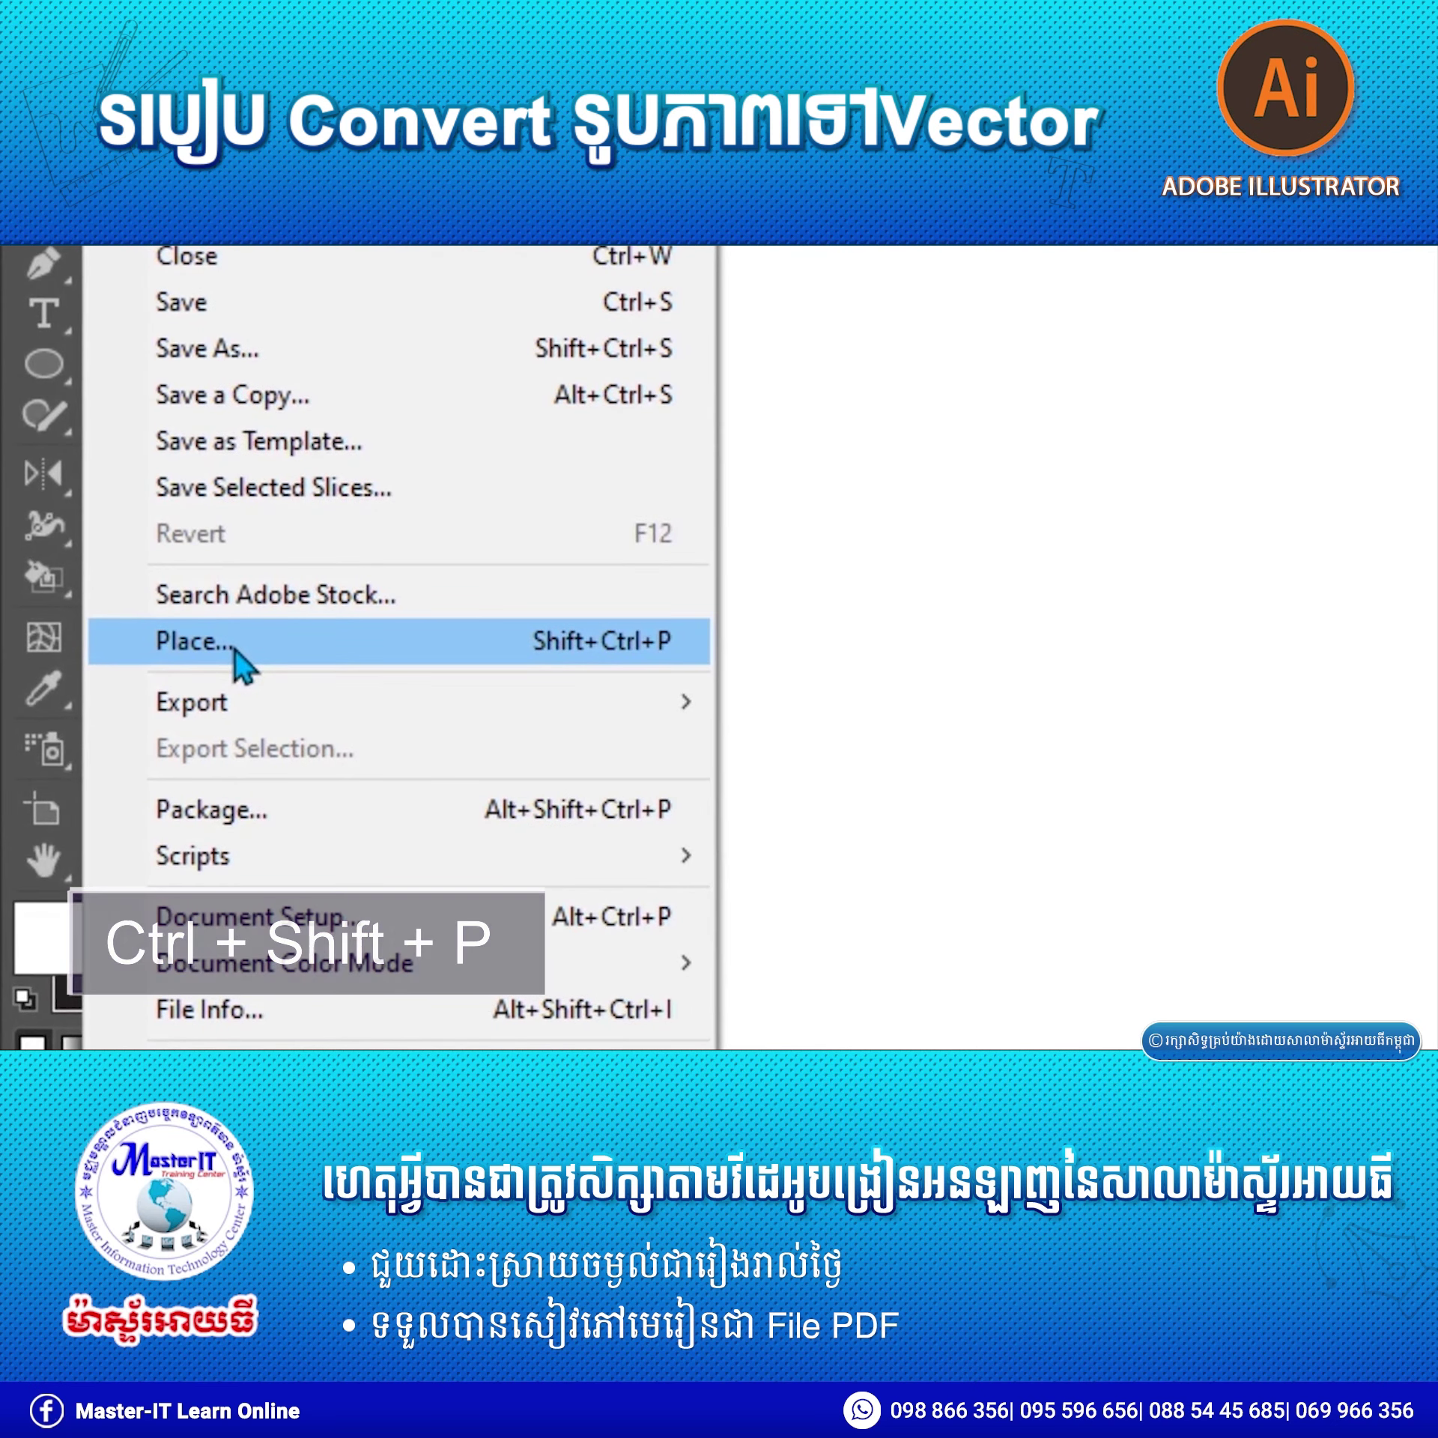
click(117, 599)
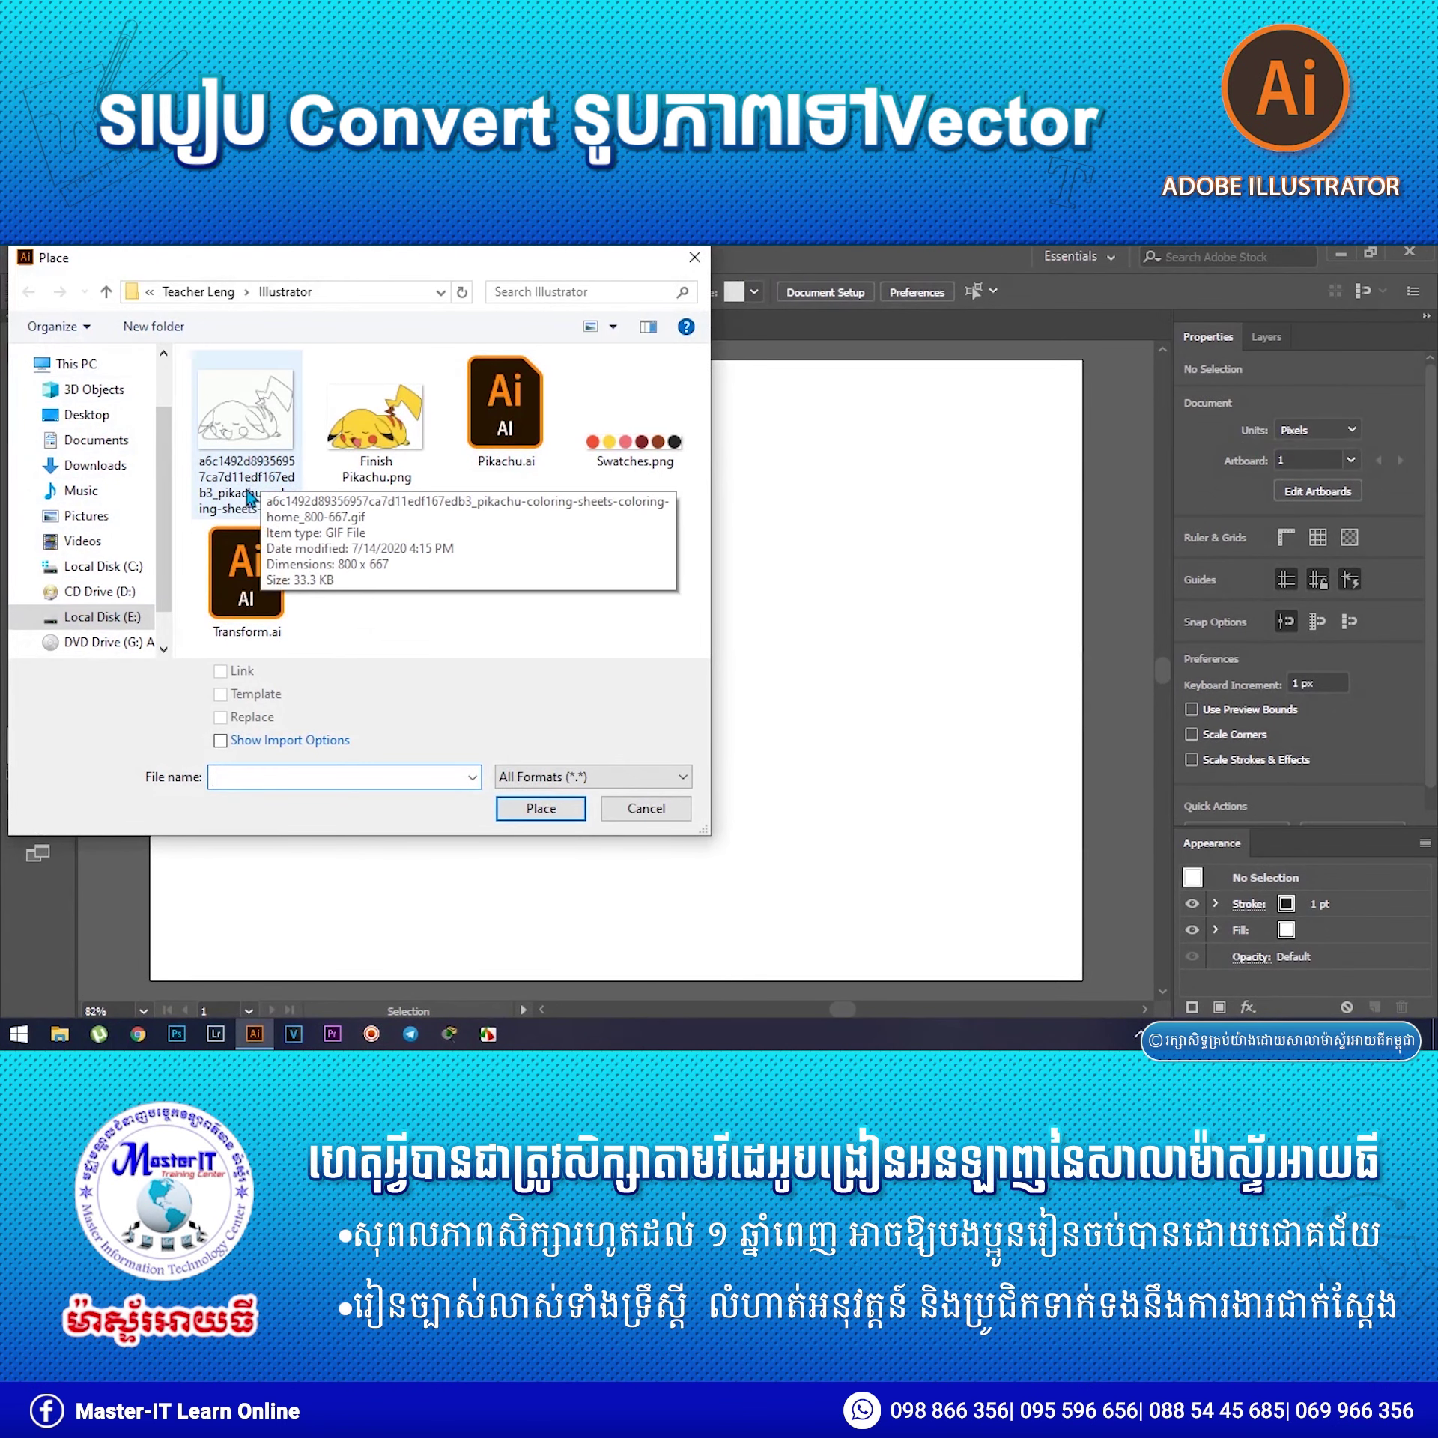
click(249, 446)
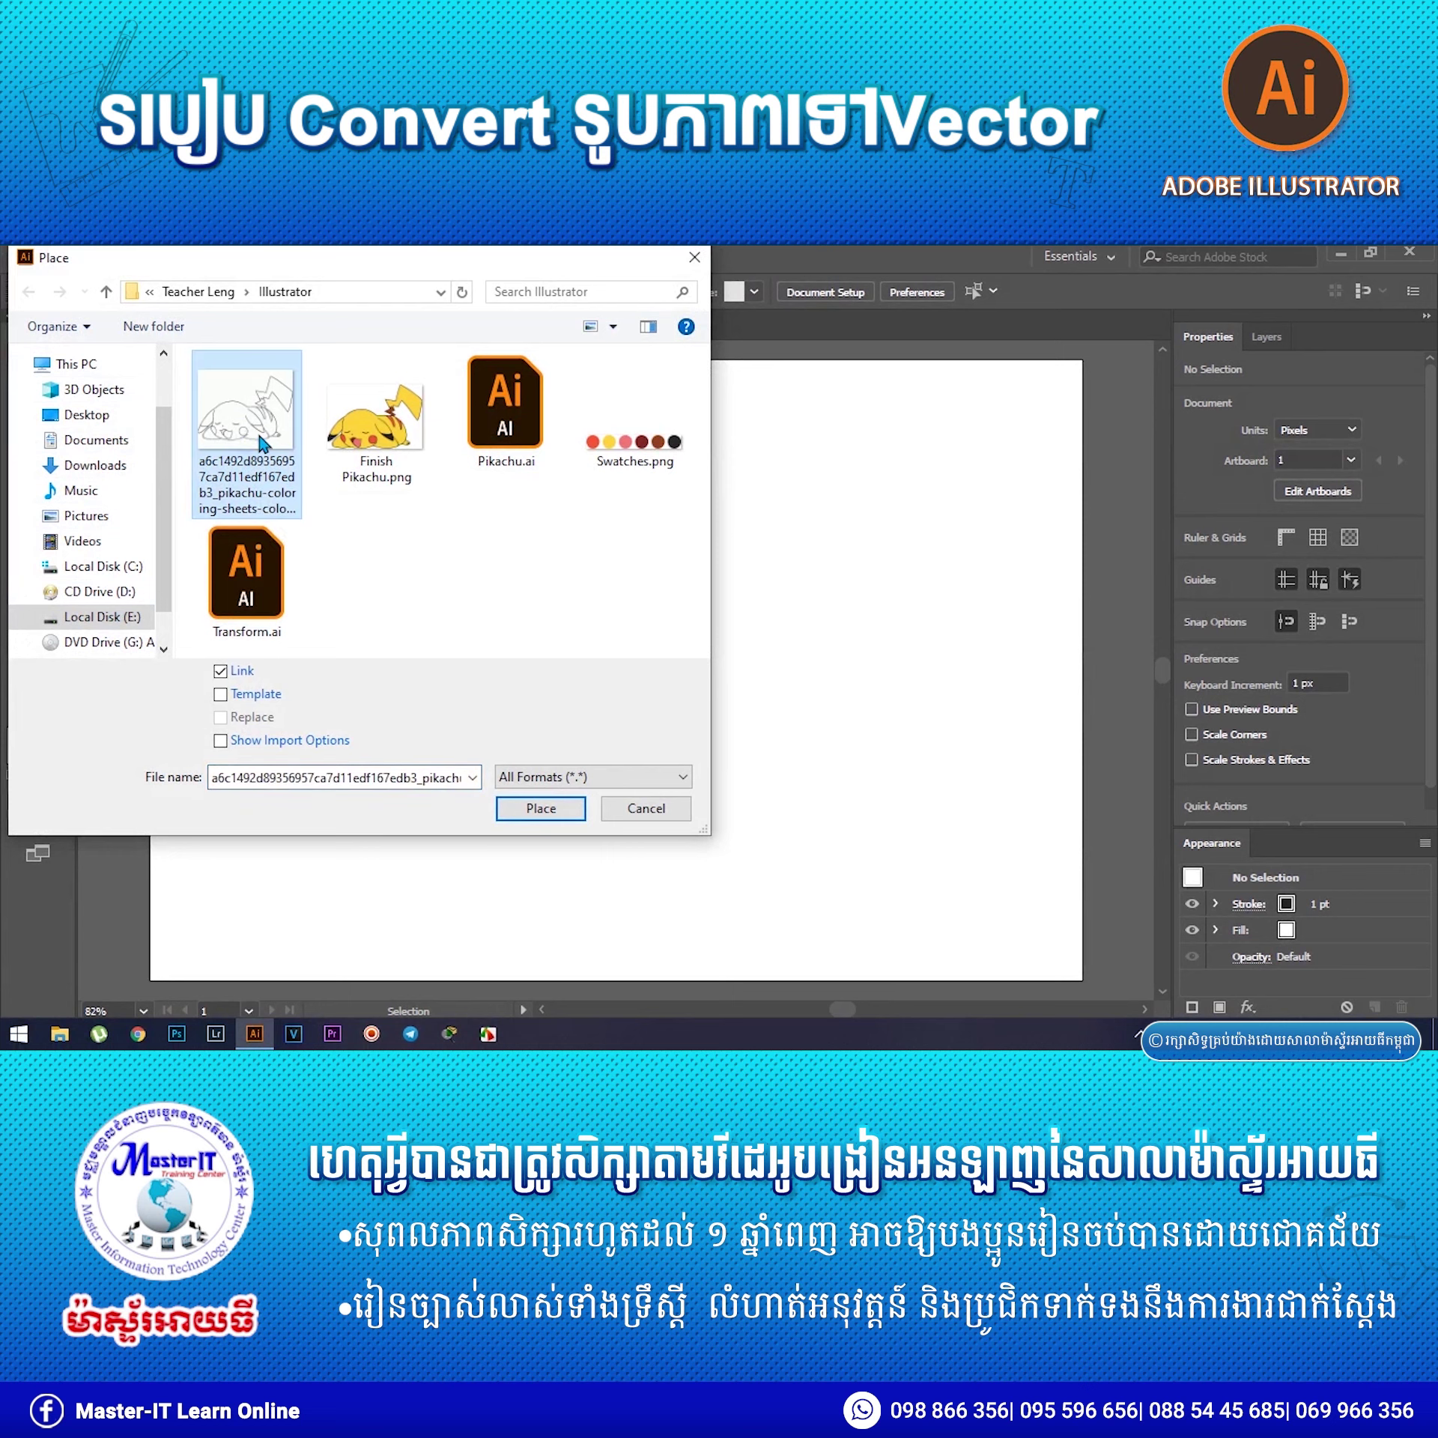
click(638, 442)
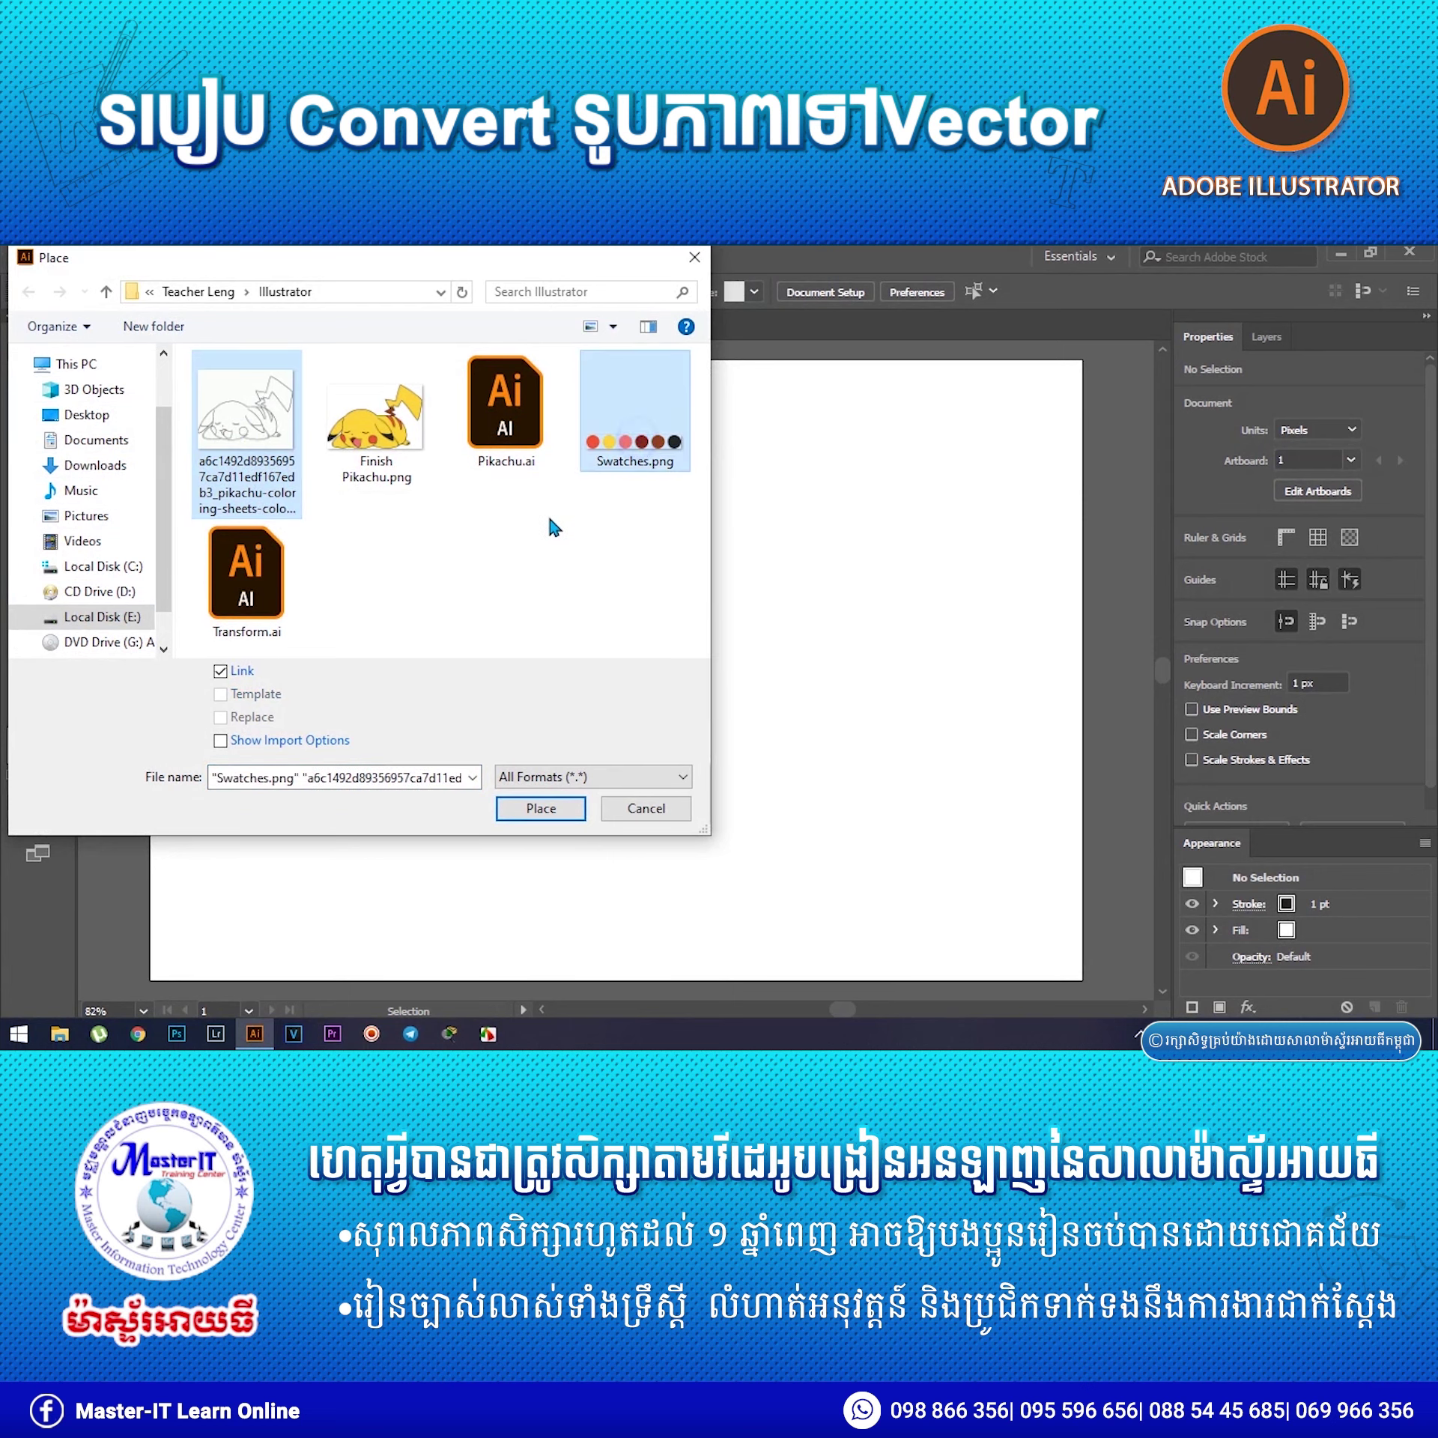
click(537, 808)
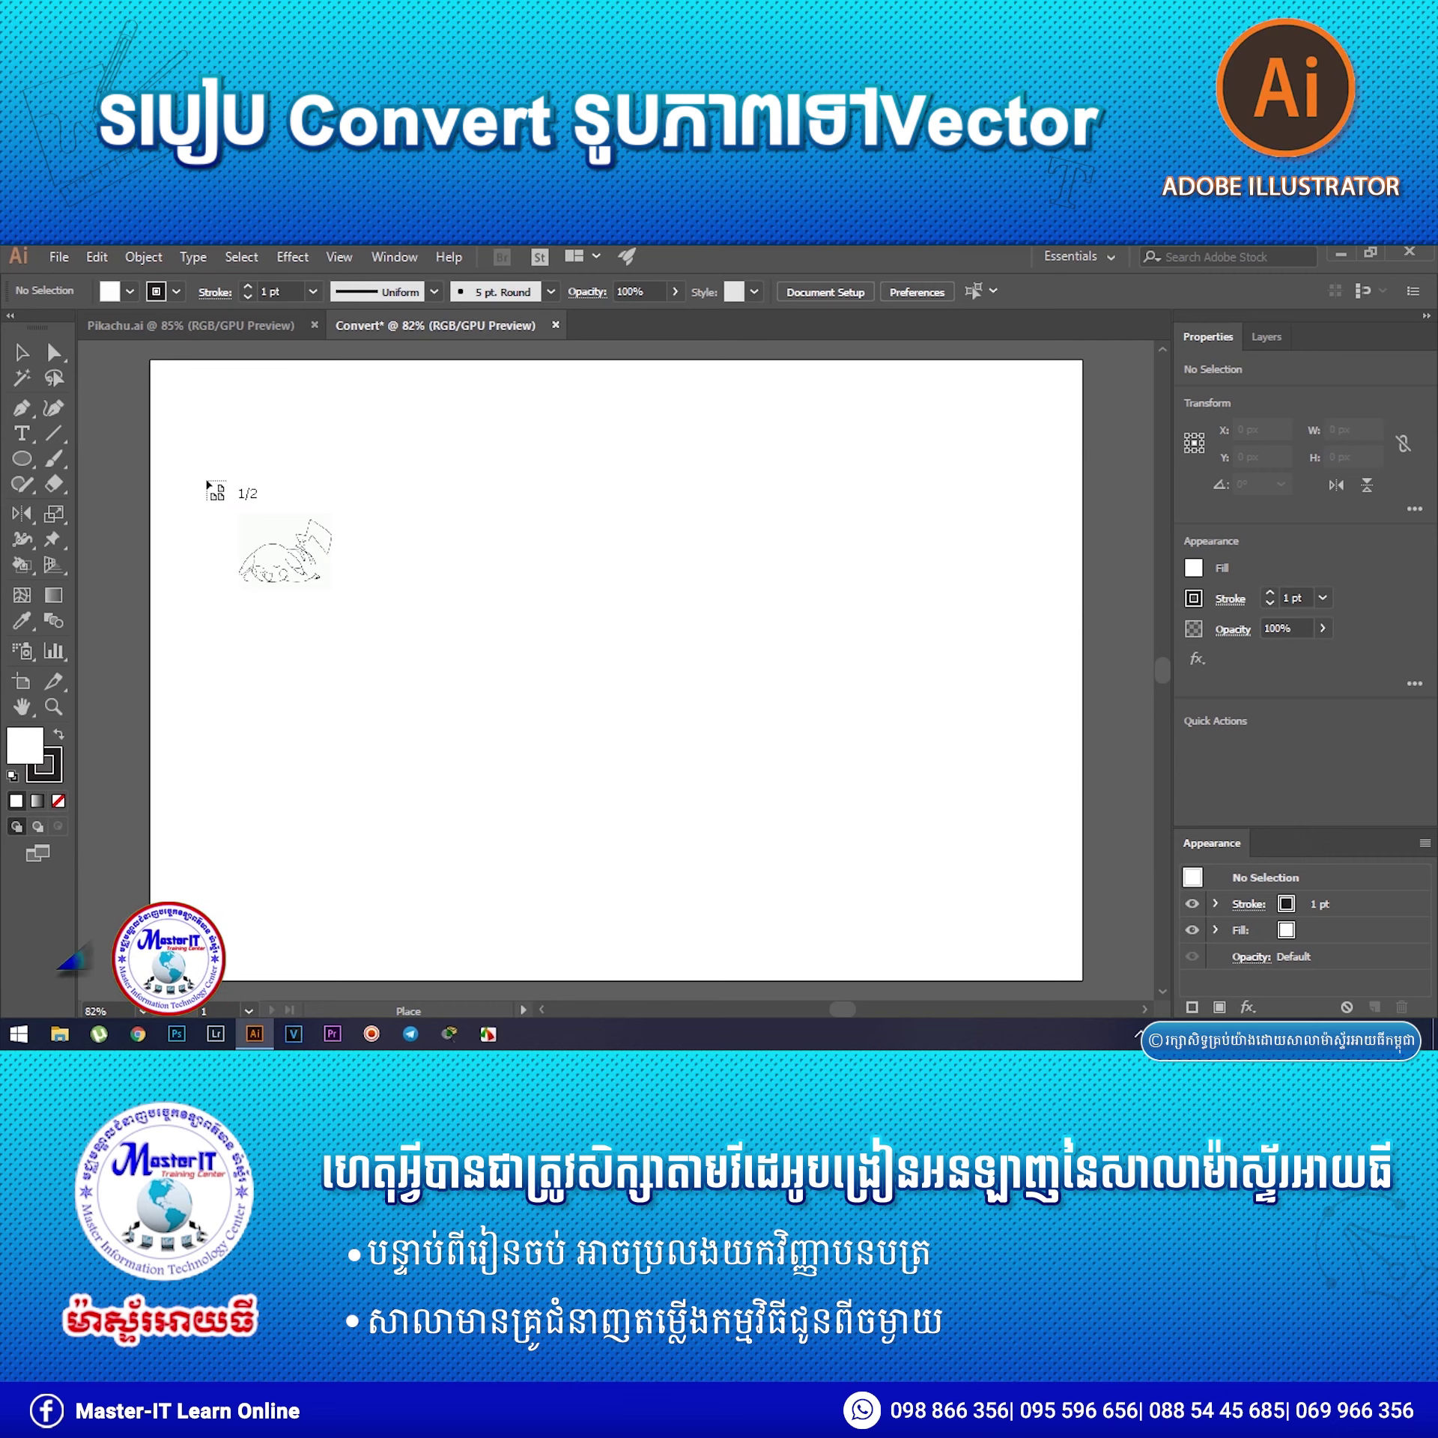
Place the Pikachu sketch at left and the swatches at upper right, then zoom in on Pikachu.
drag(205, 481, 671, 949)
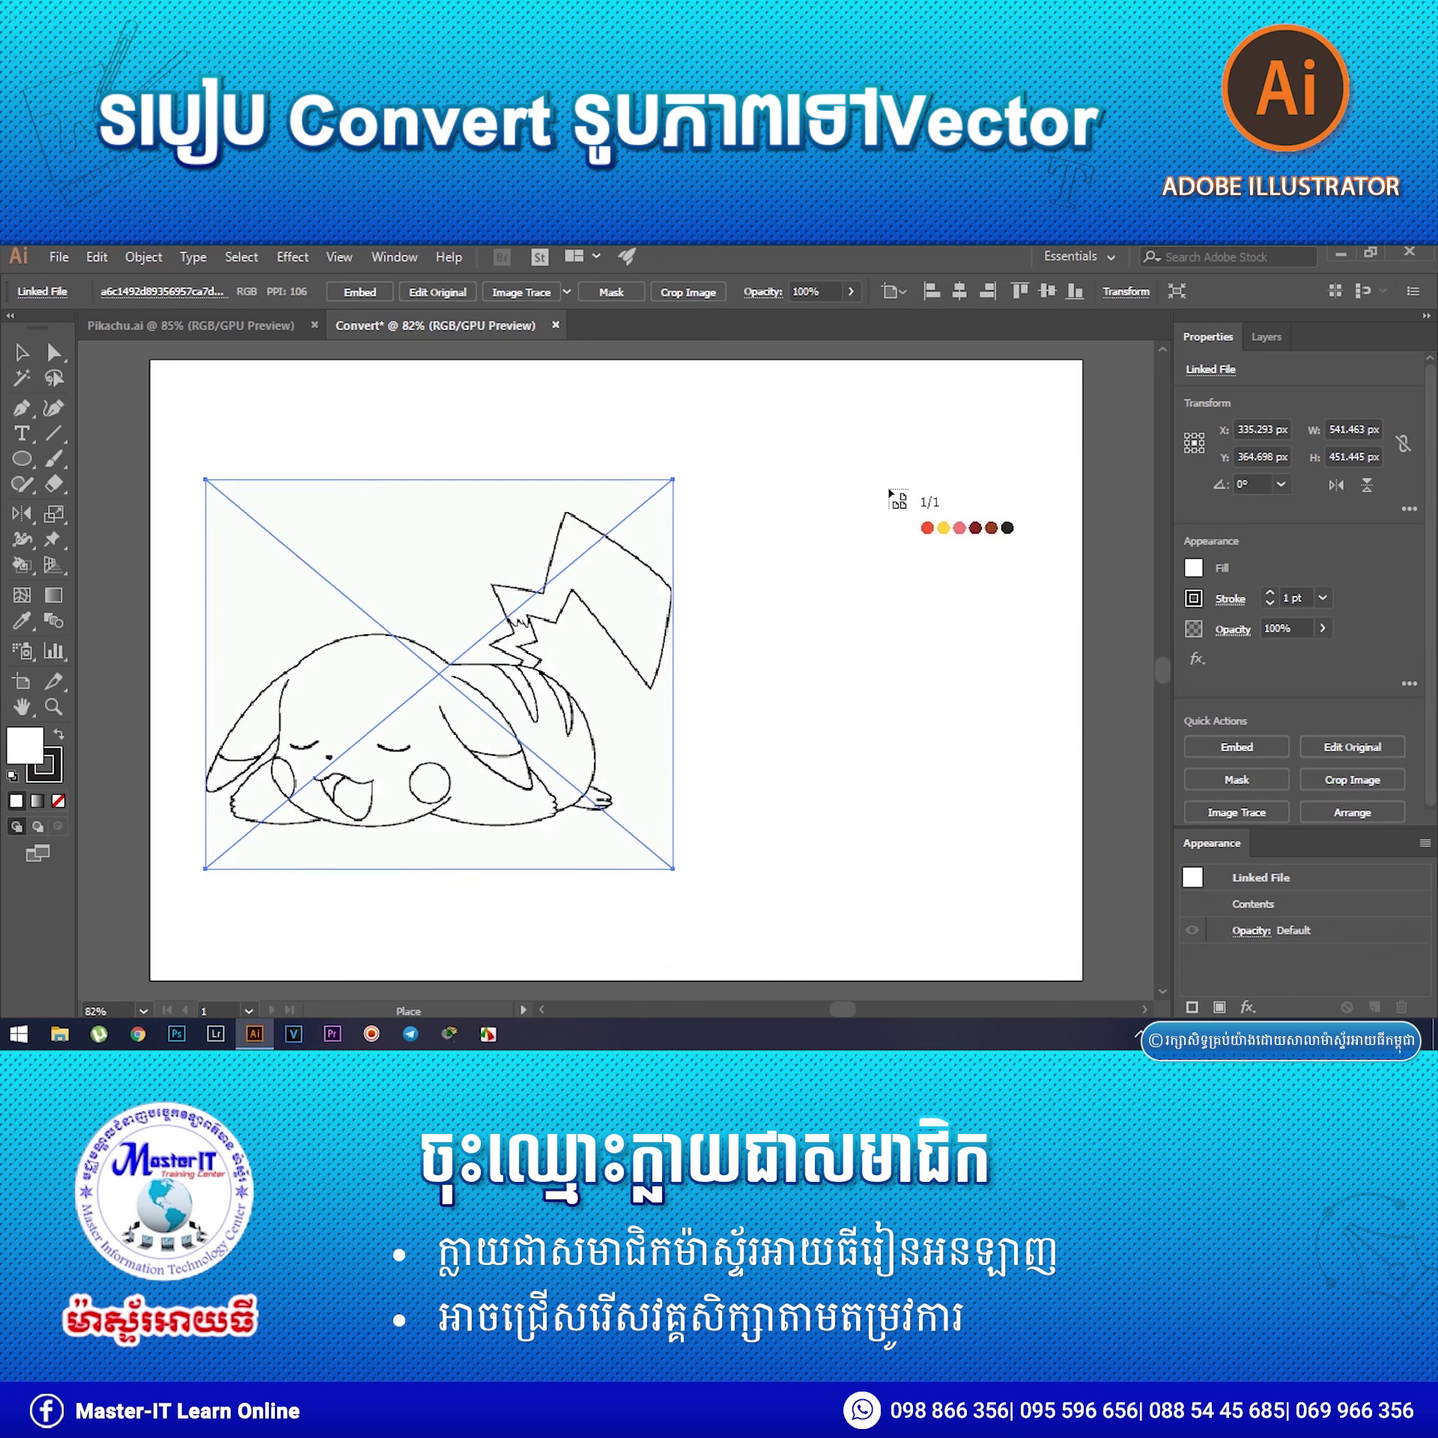
drag(834, 484, 1046, 701)
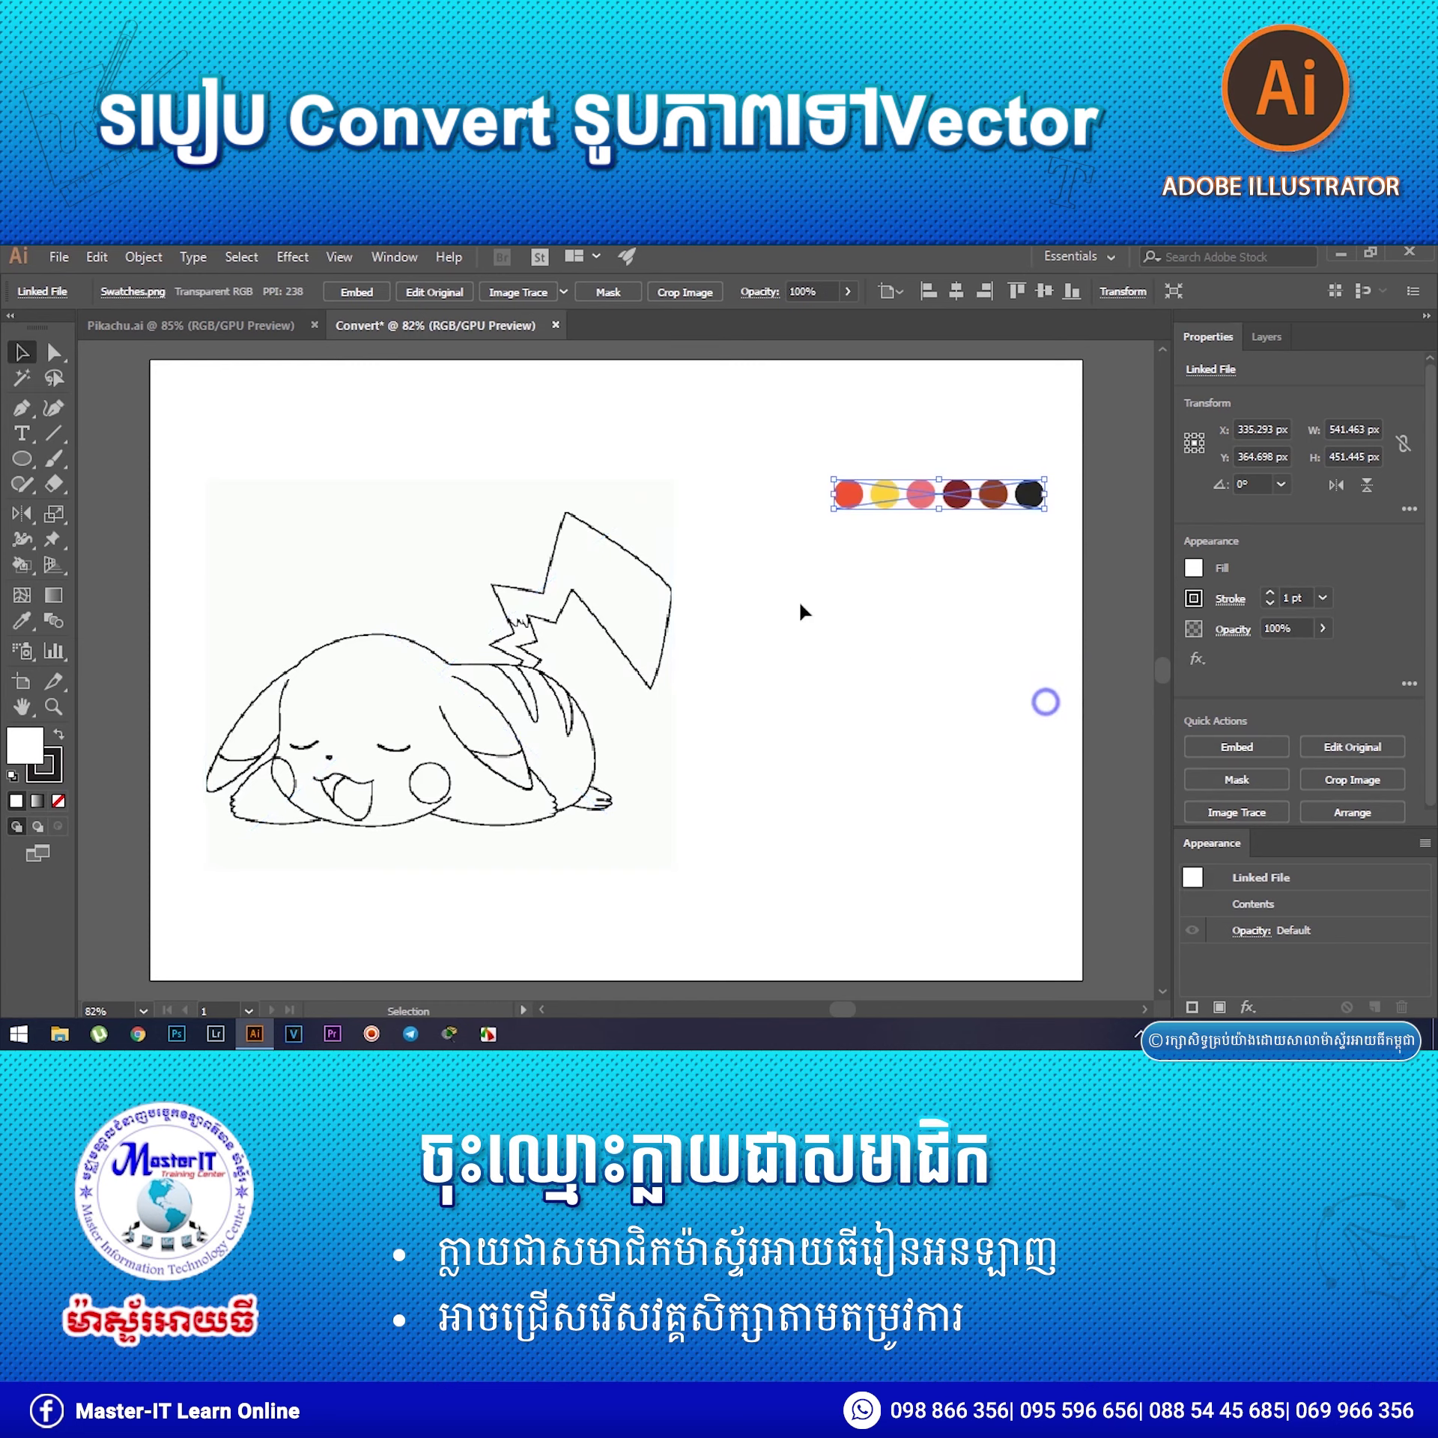
click(978, 562)
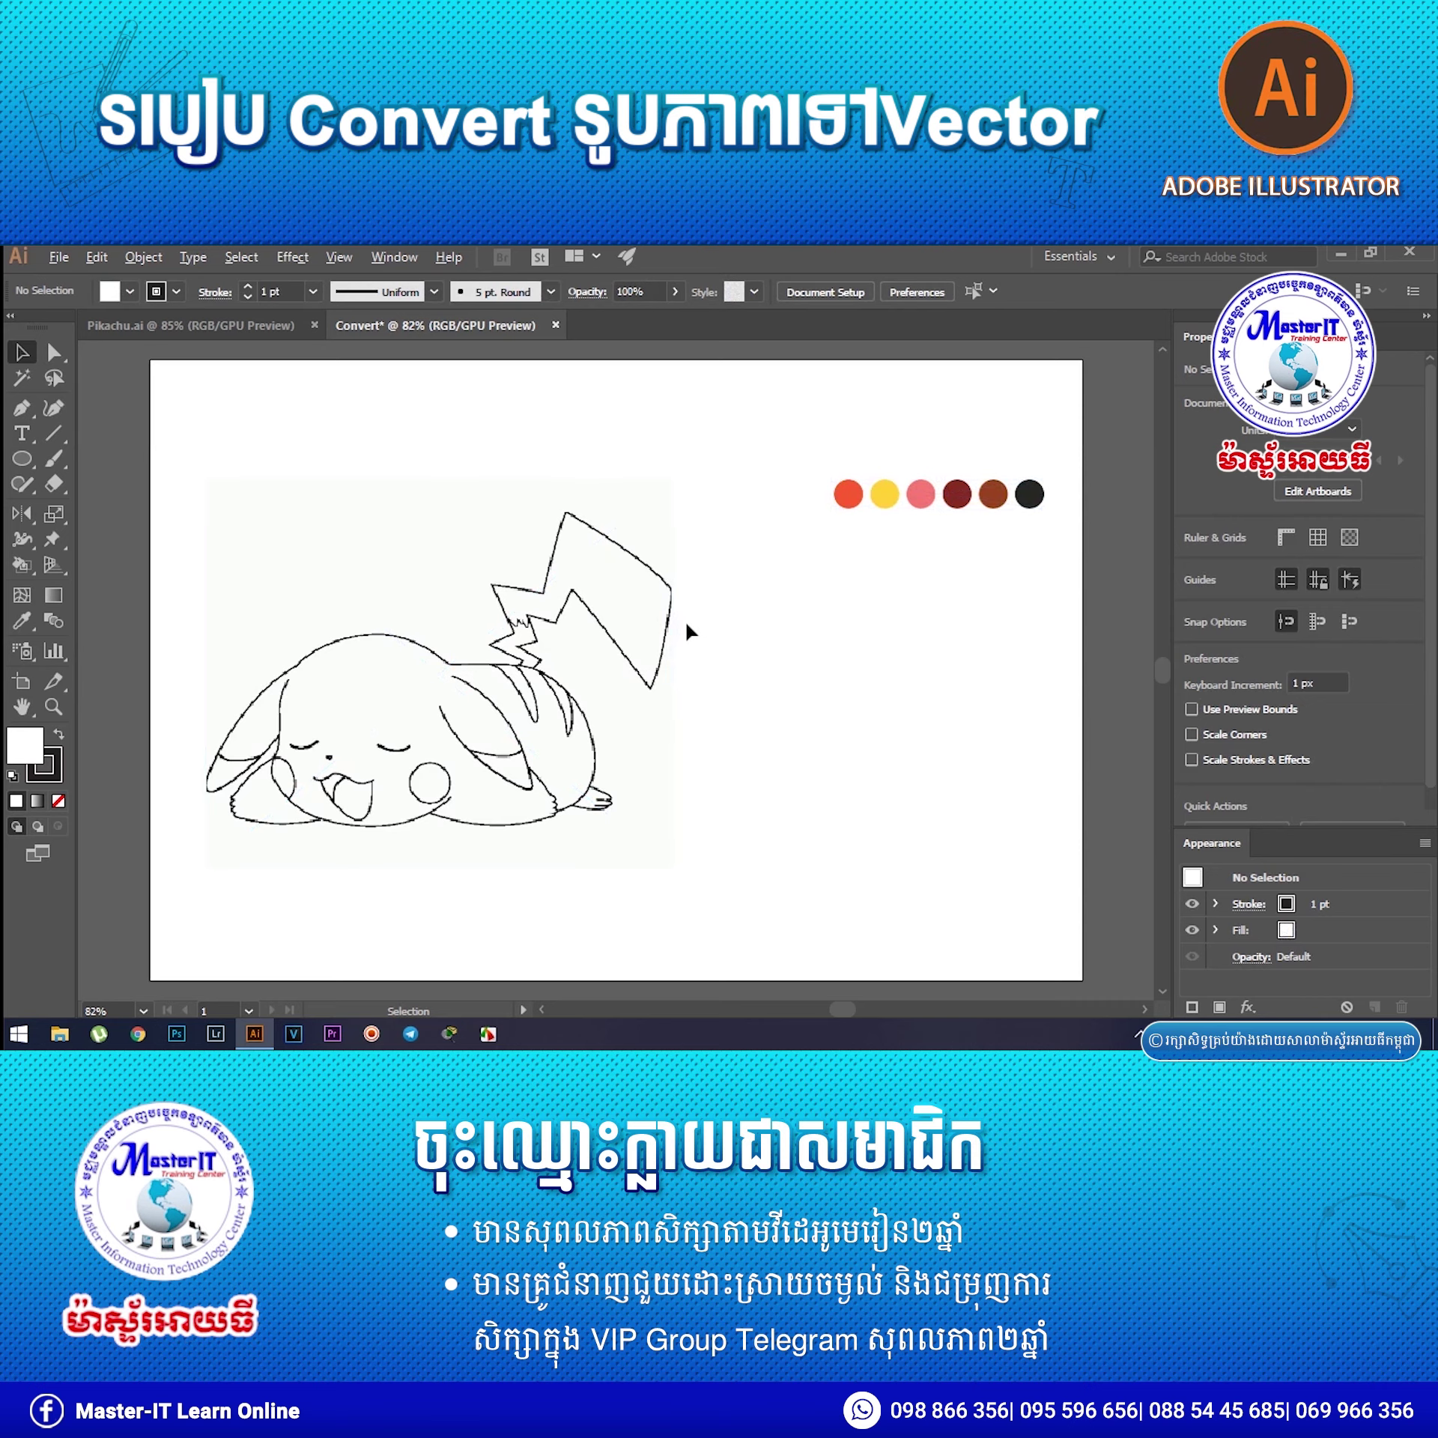
scroll(685, 622, up, 2)
mouse_move(770, 681)
mouse_down()
mouse_move(670, 670)
mouse_move(725, 682)
mouse_up()
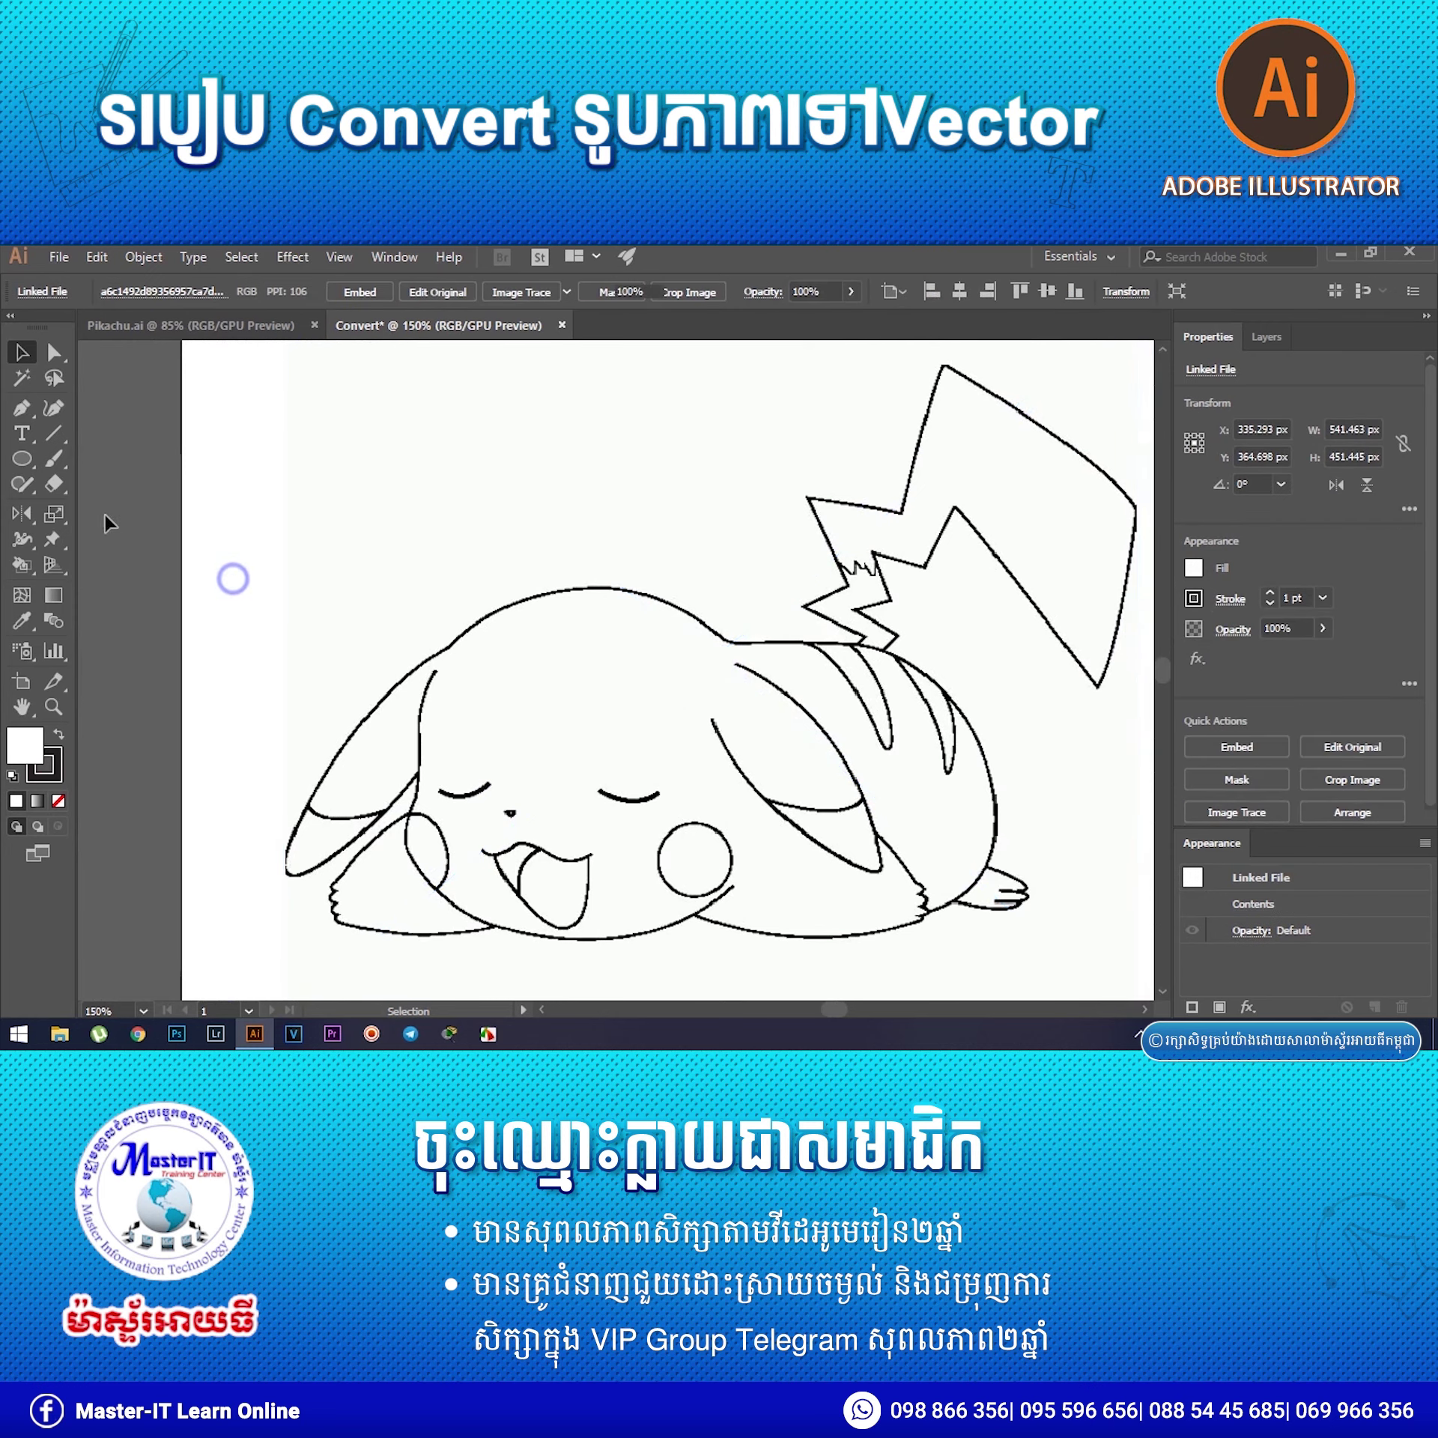
Select the linked Pikachu image and apply Image Trace to it.
key(v)
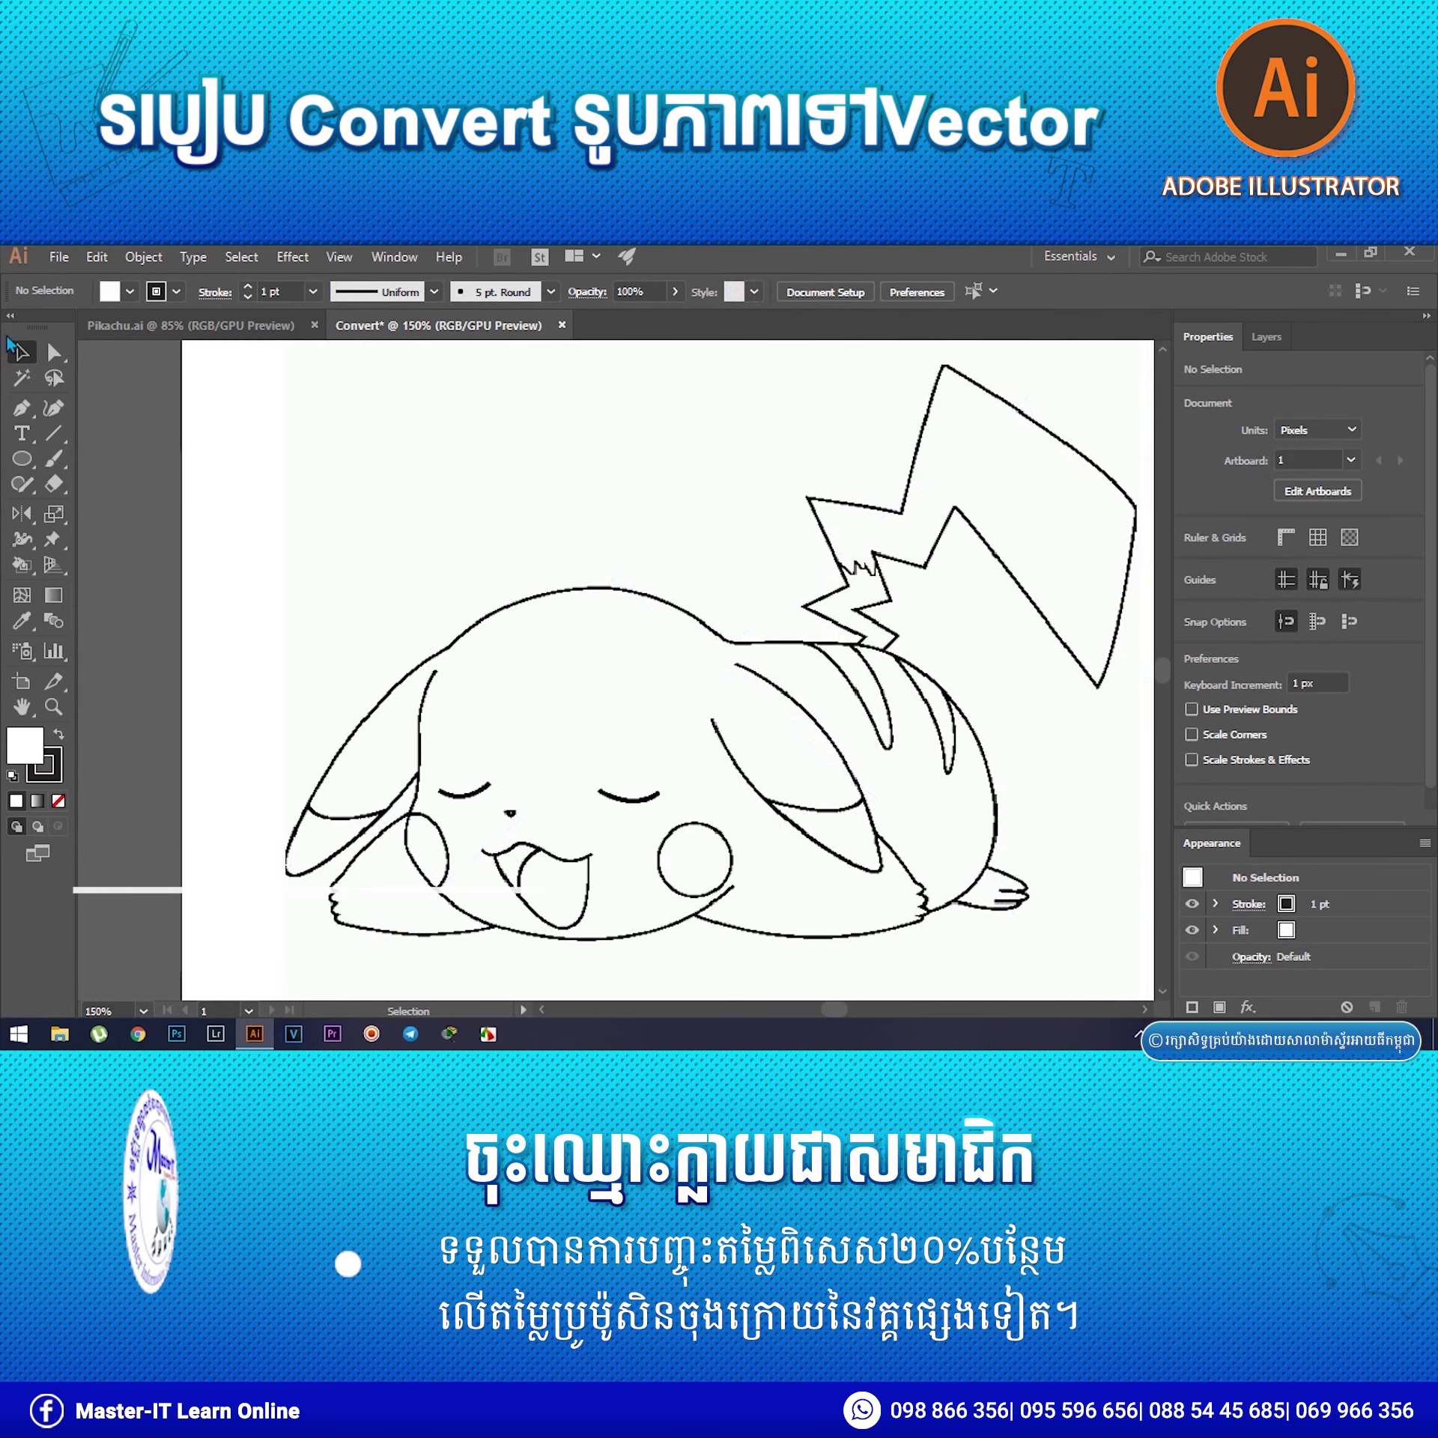
click(767, 694)
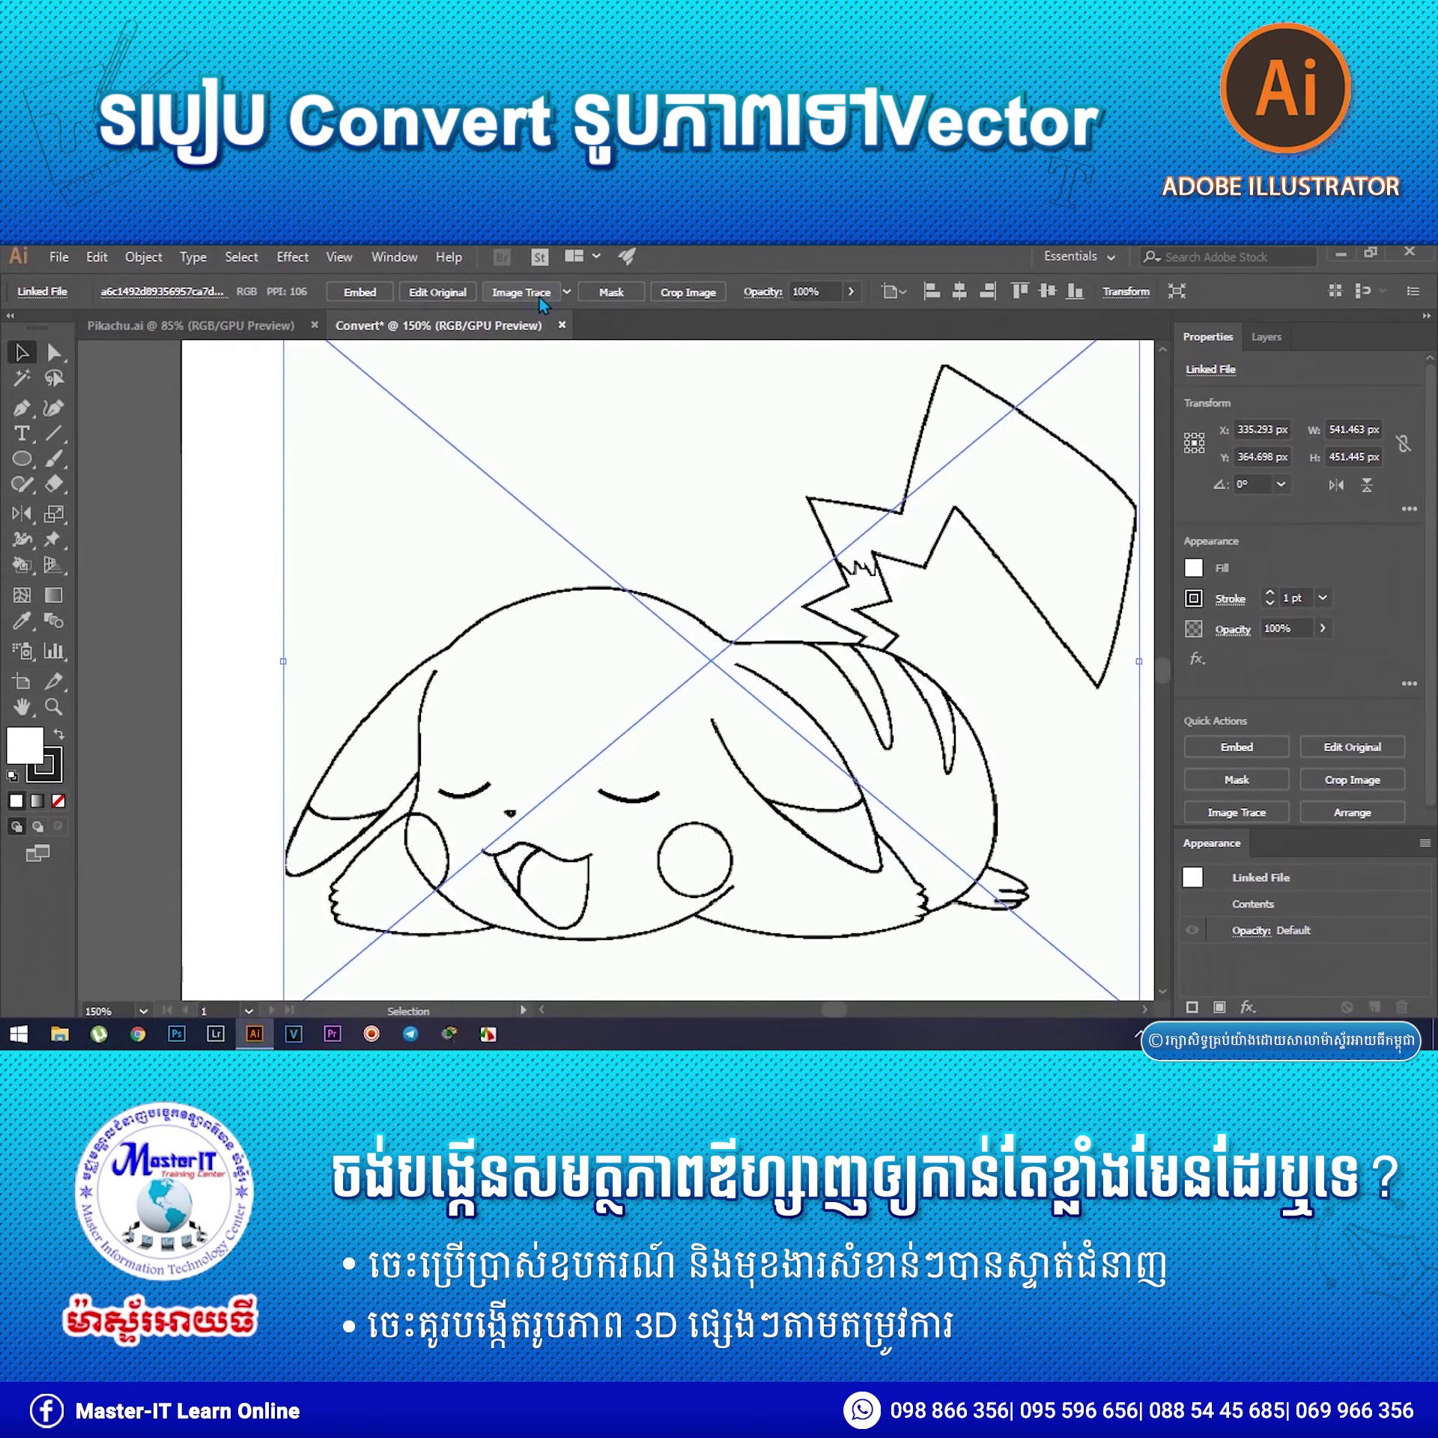
click(539, 297)
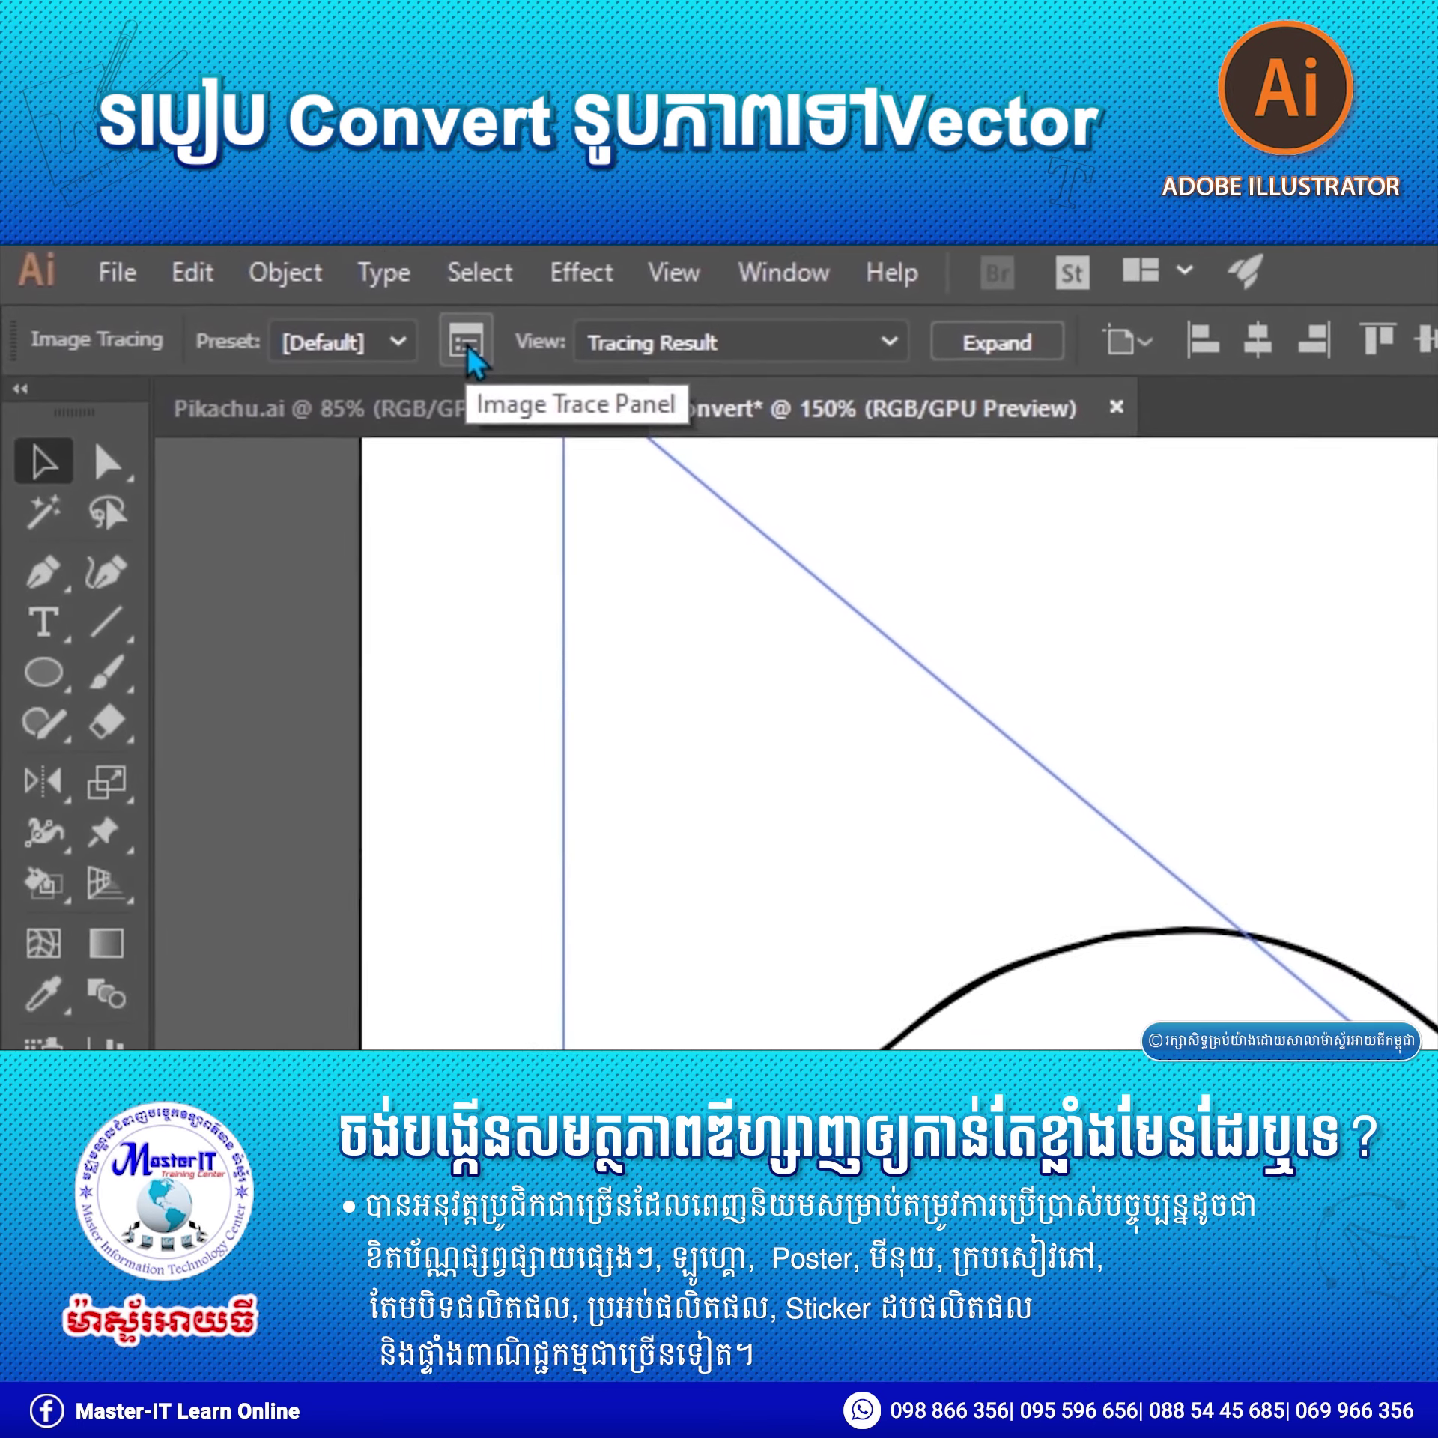
Show the Image Trace panel with Advanced options expanded and zoom out on the tracing.
click(469, 346)
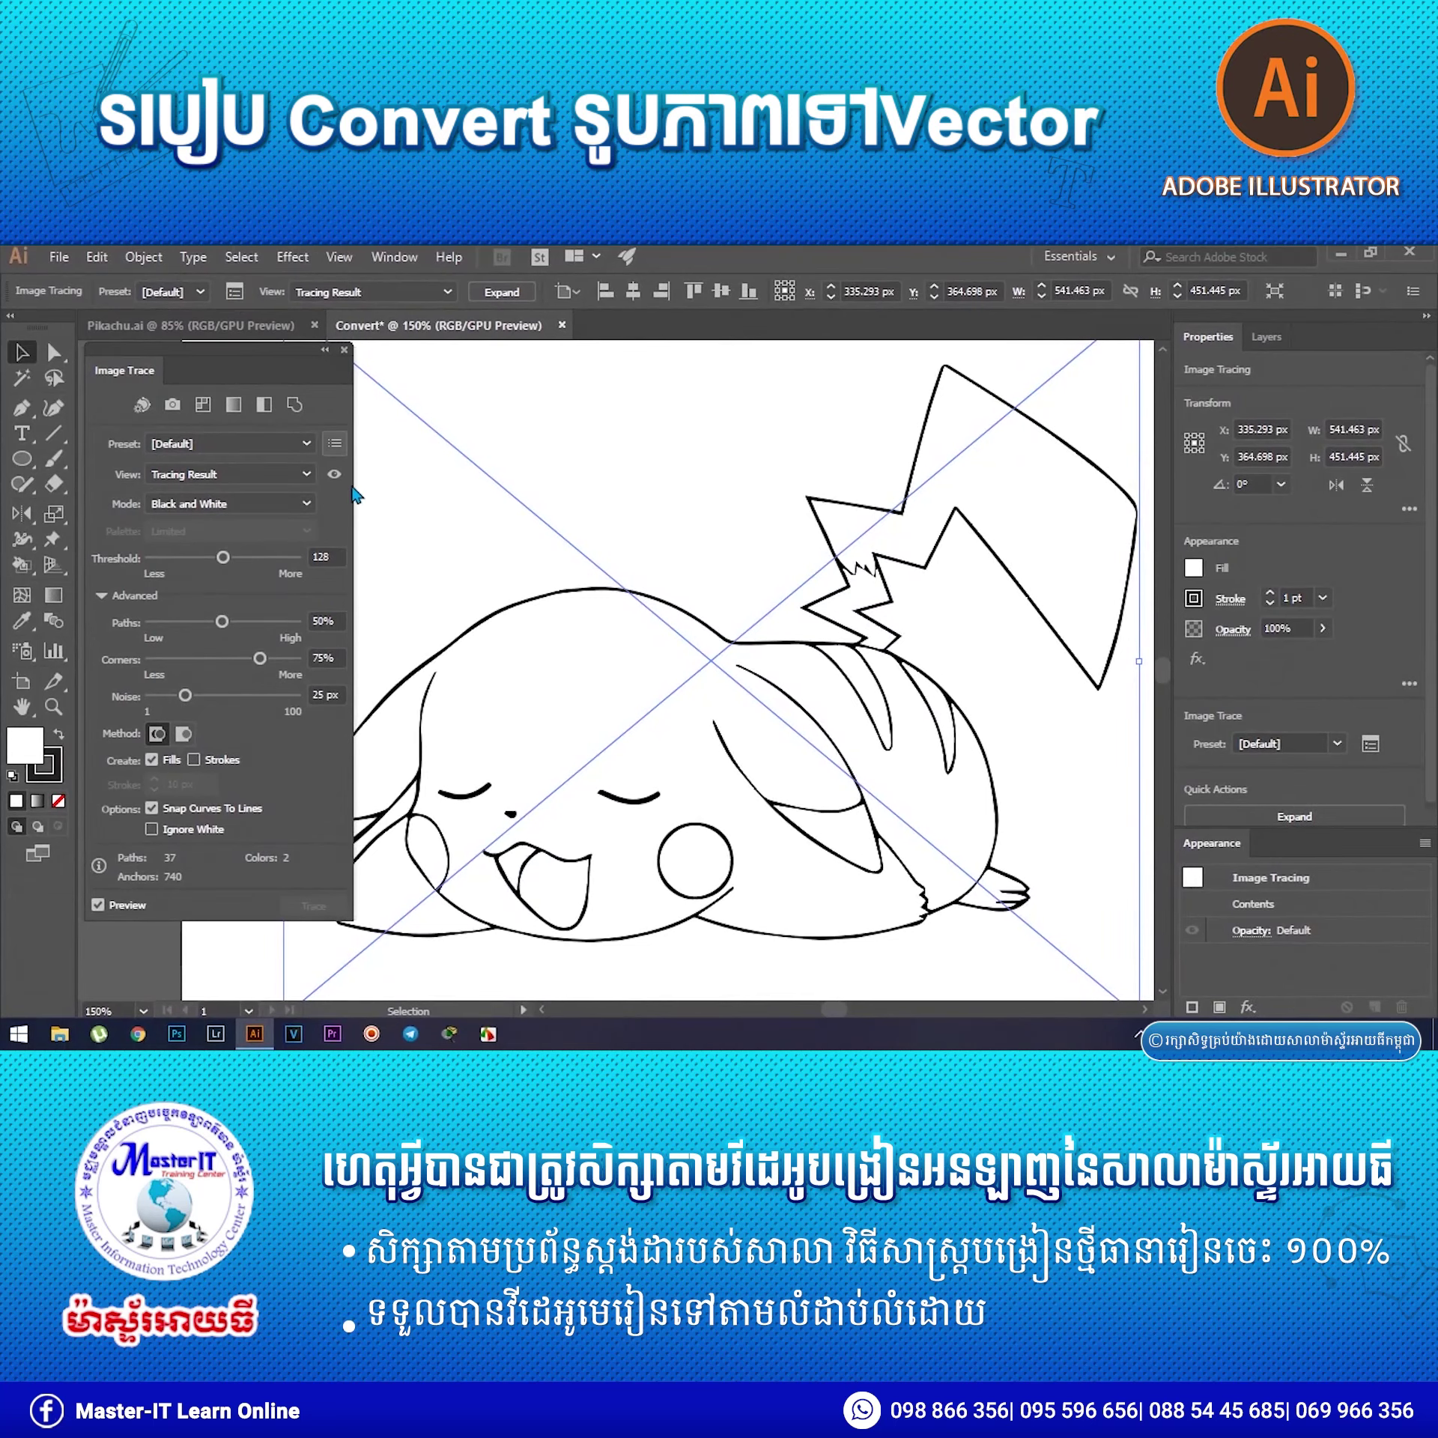
click(101, 595)
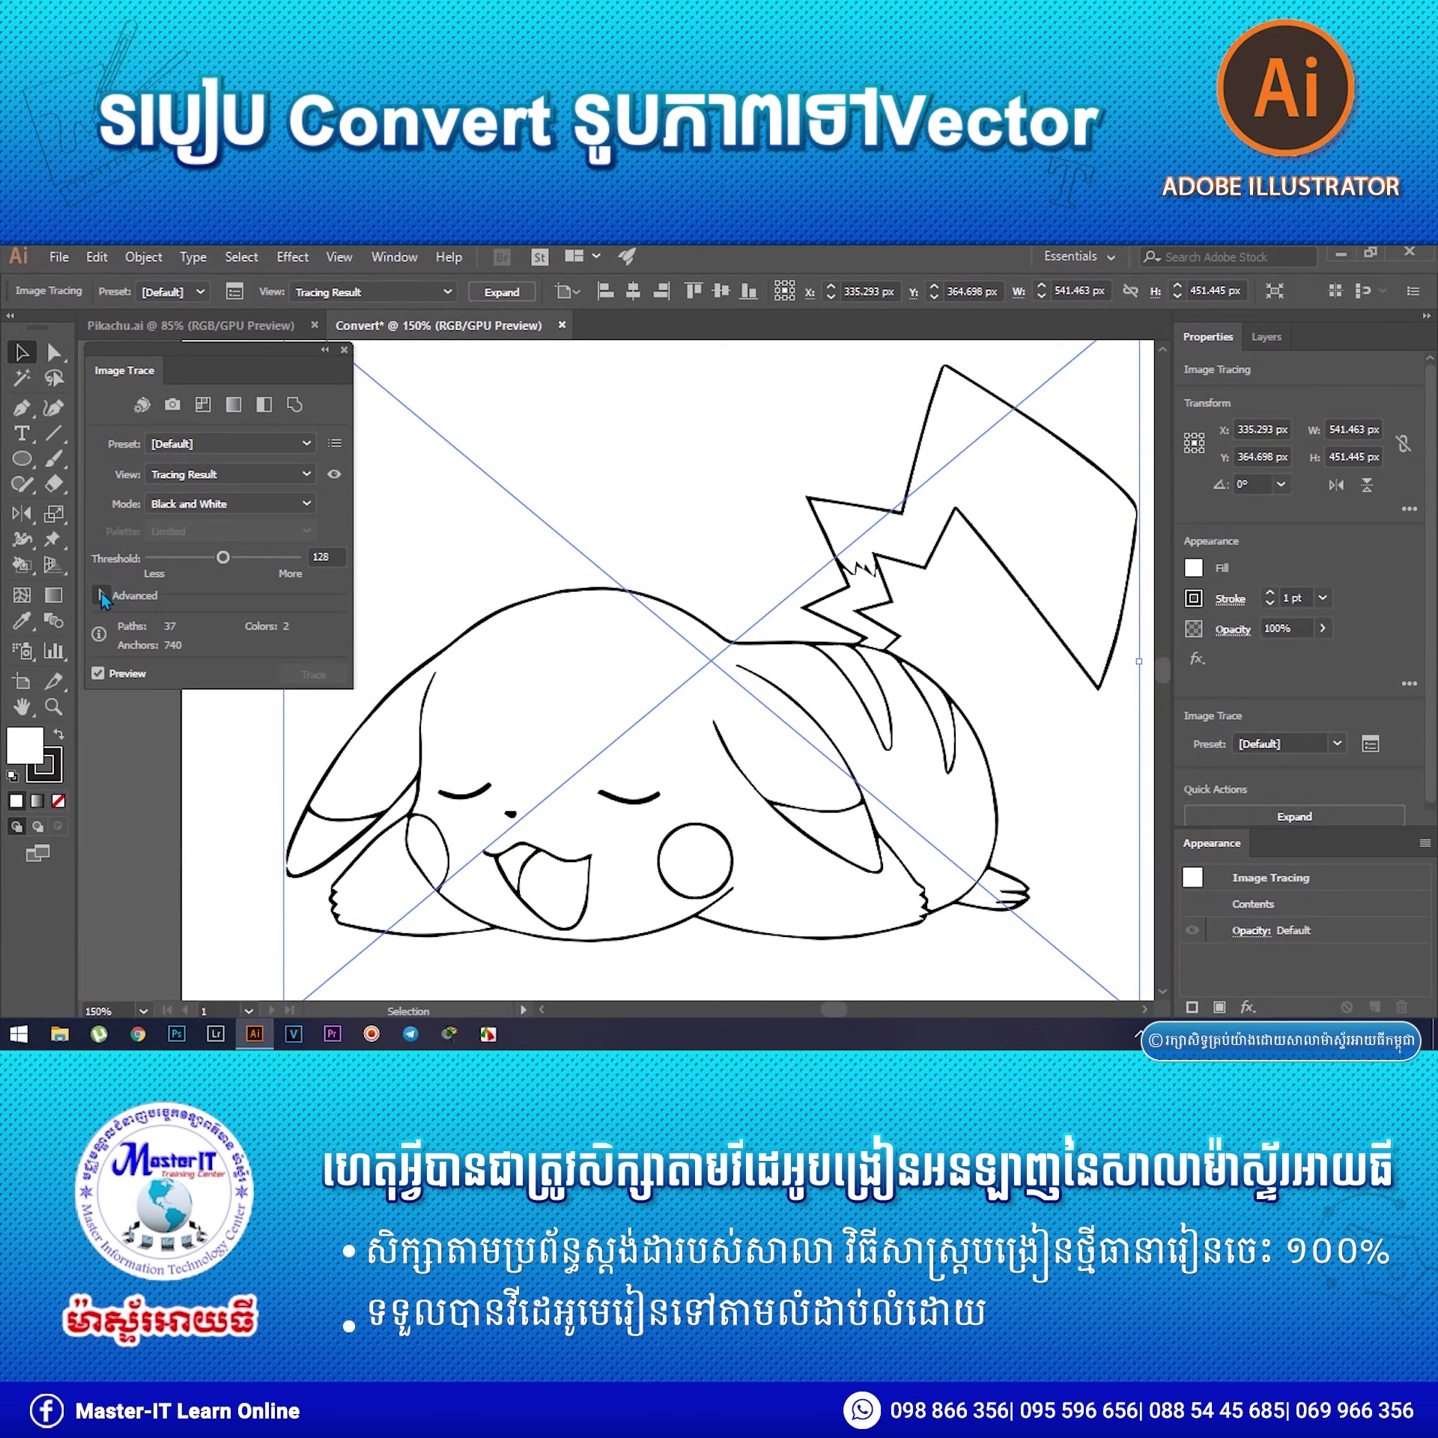
click(101, 595)
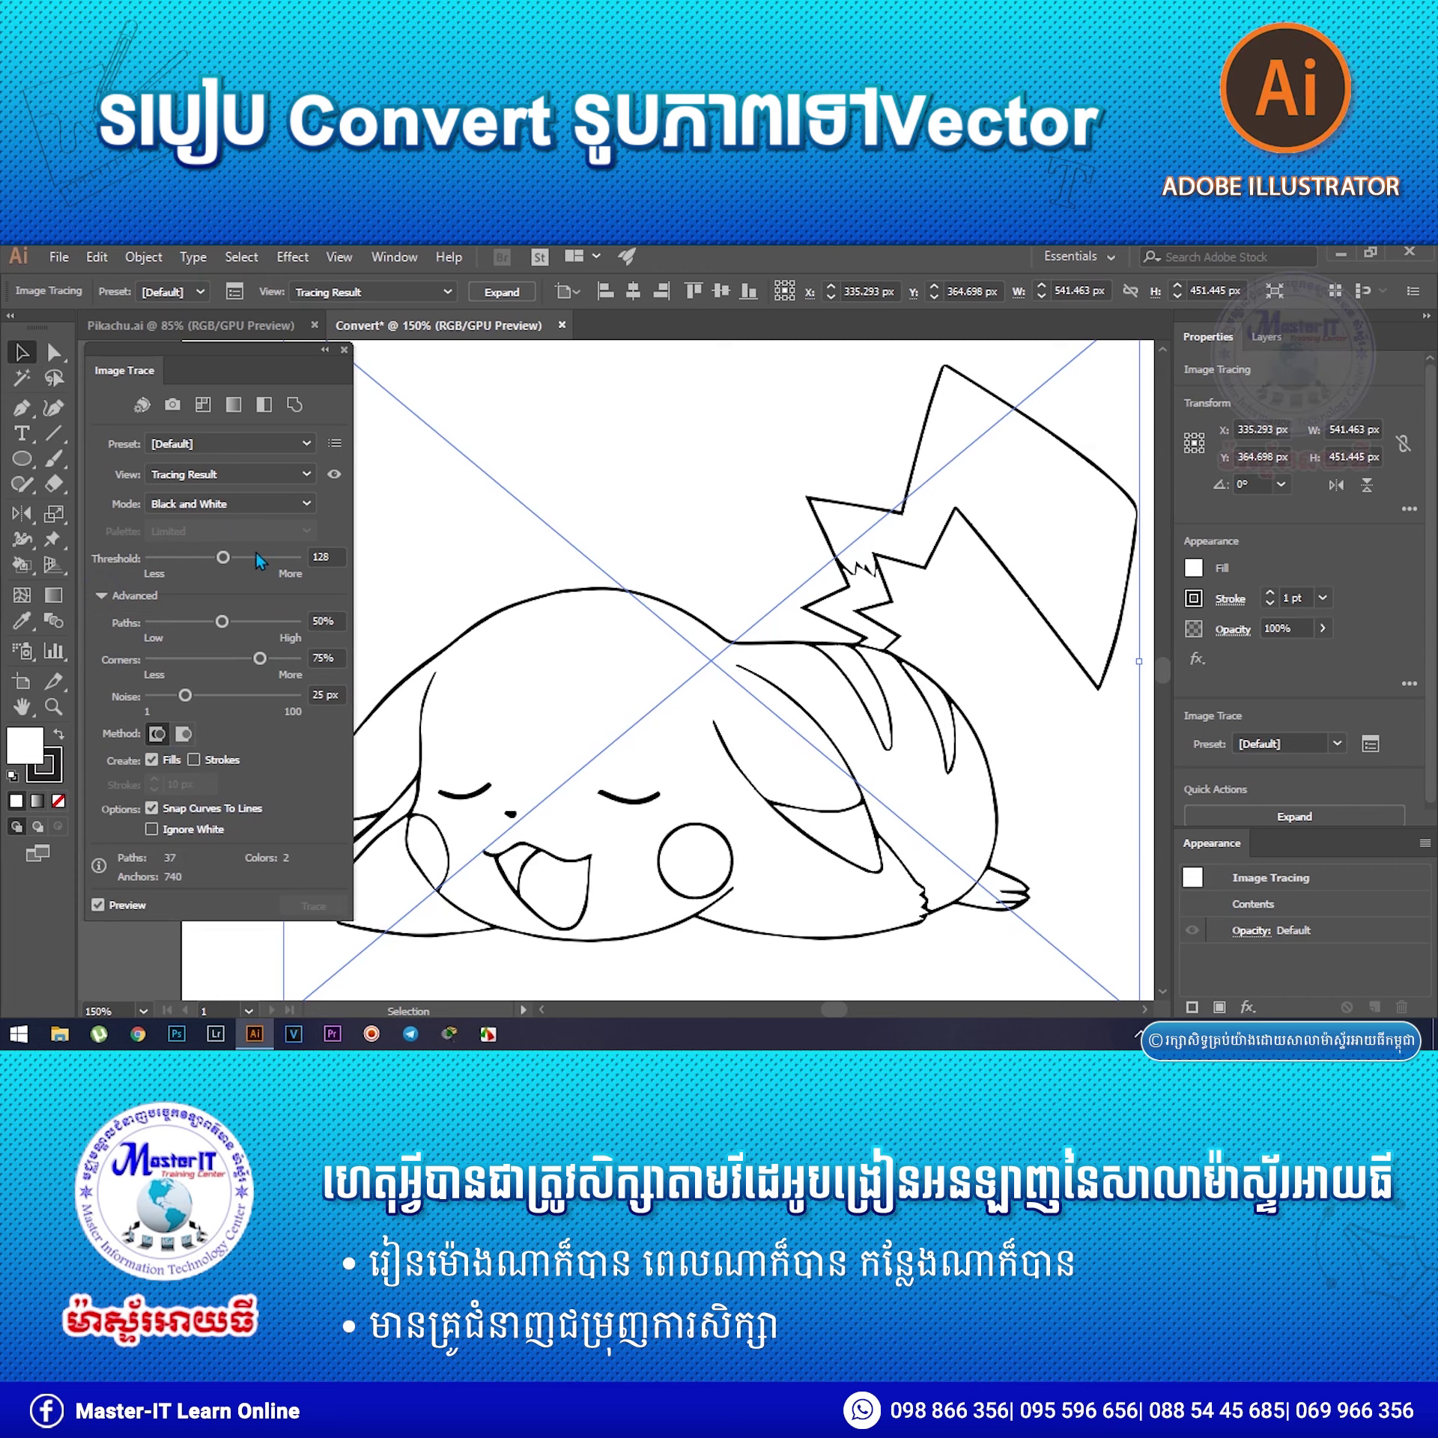
drag(647, 513, 661, 506)
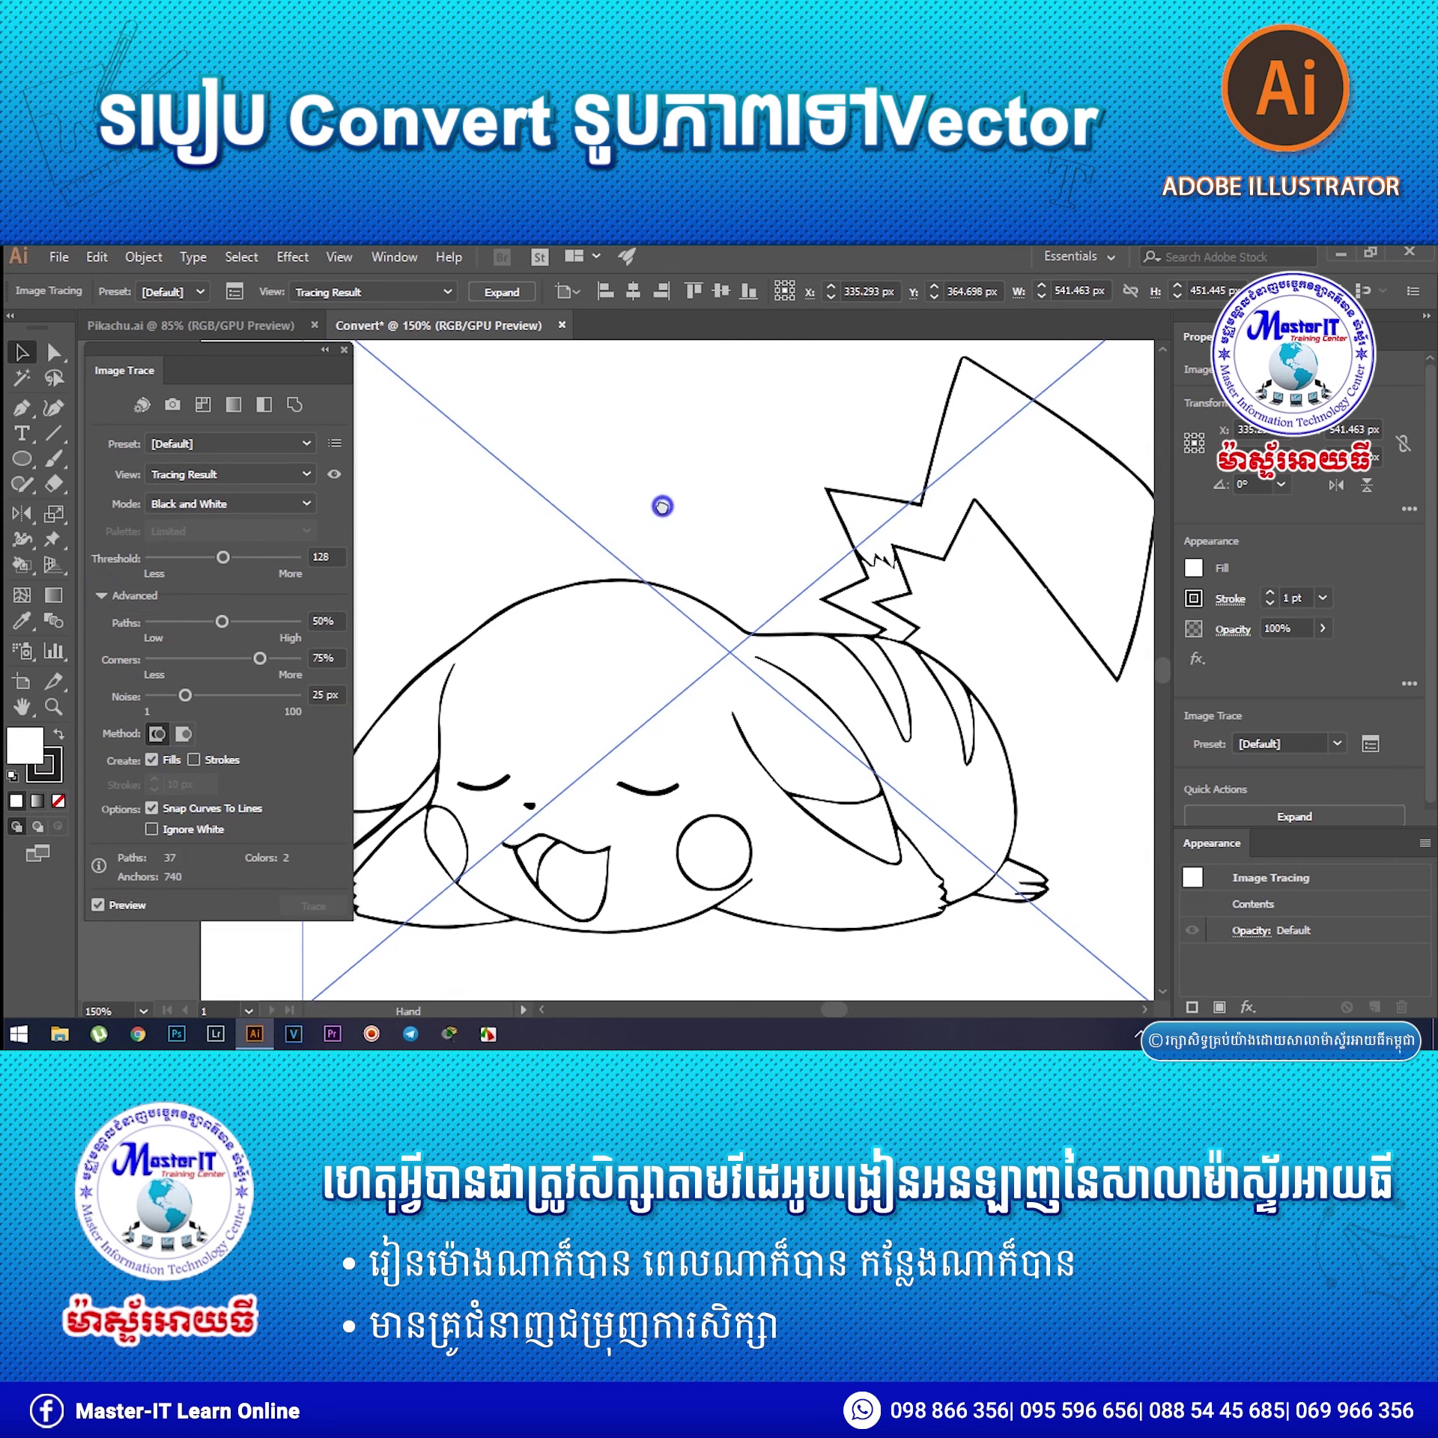
key(ctrl+minus)
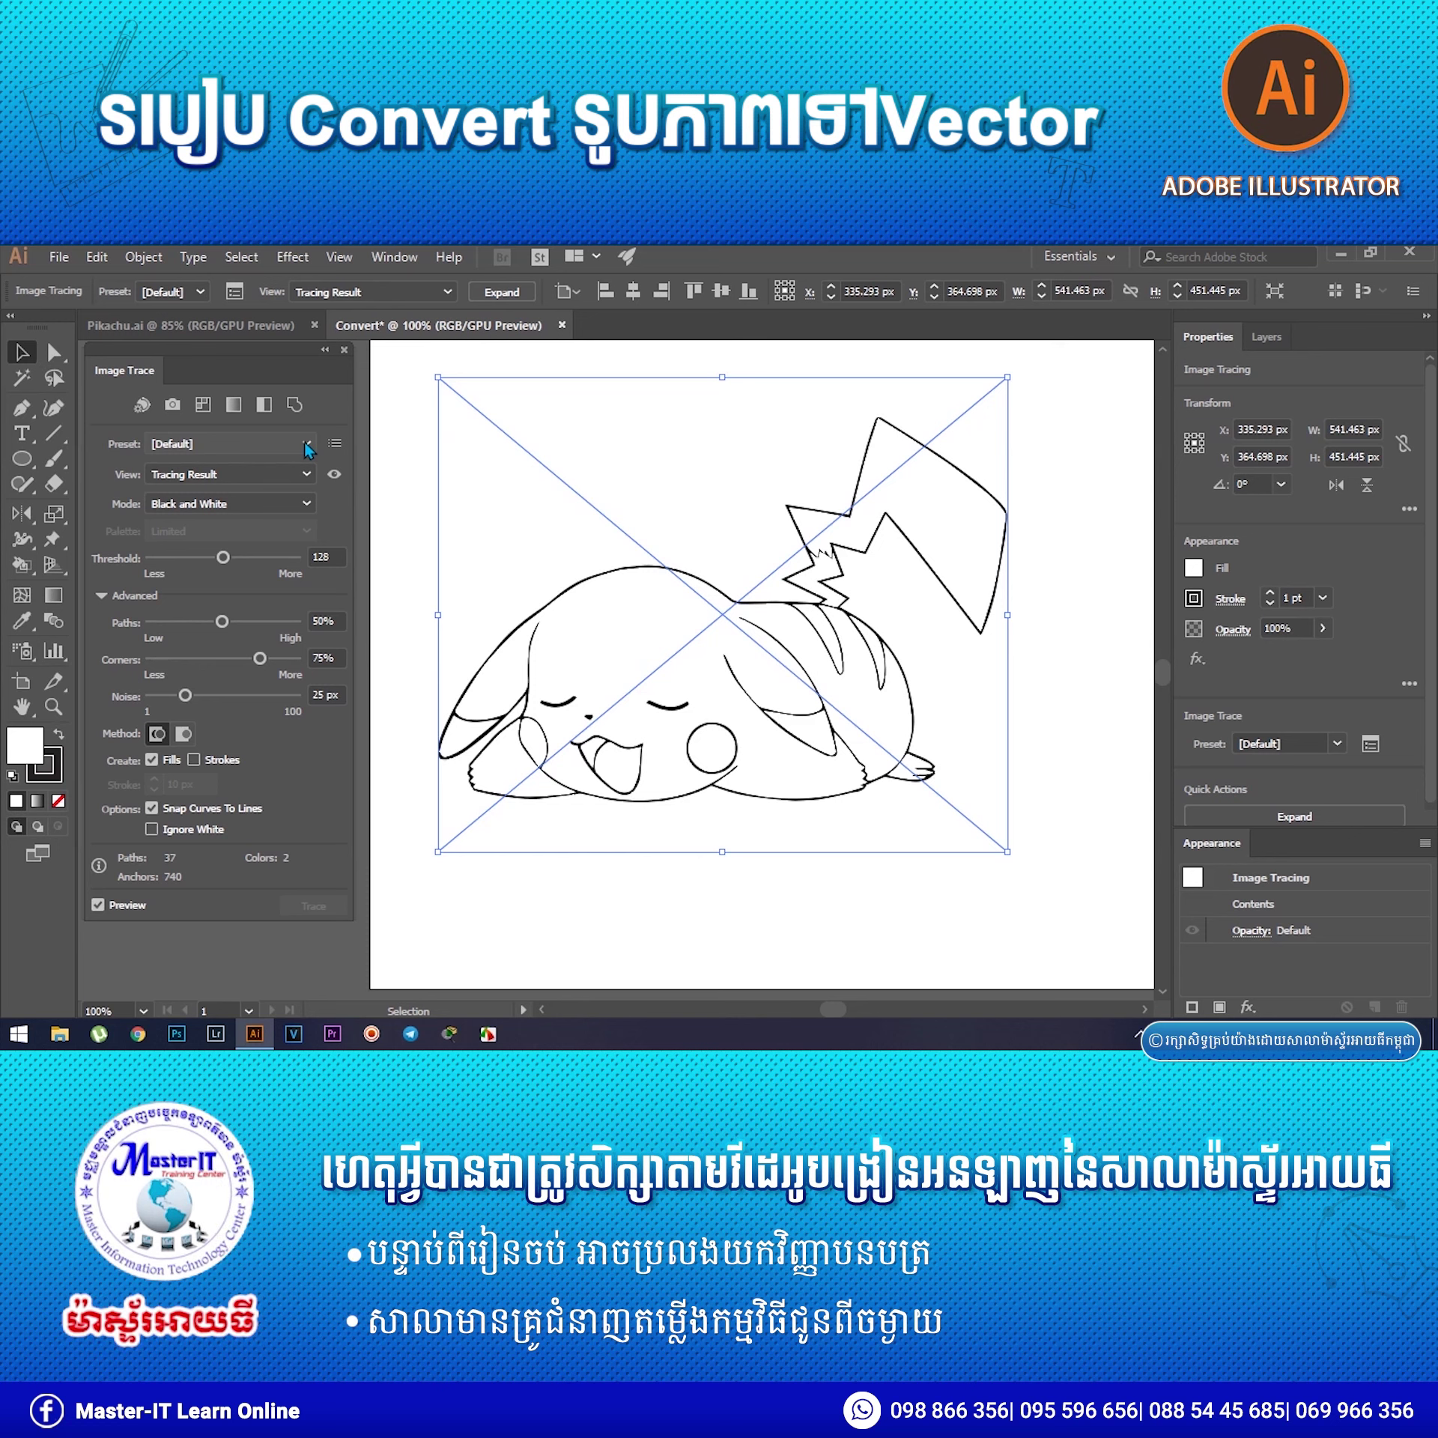
Apply the Silhouettes preset, lower the threshold to 141, and reduce noise from 90 px.
click(304, 444)
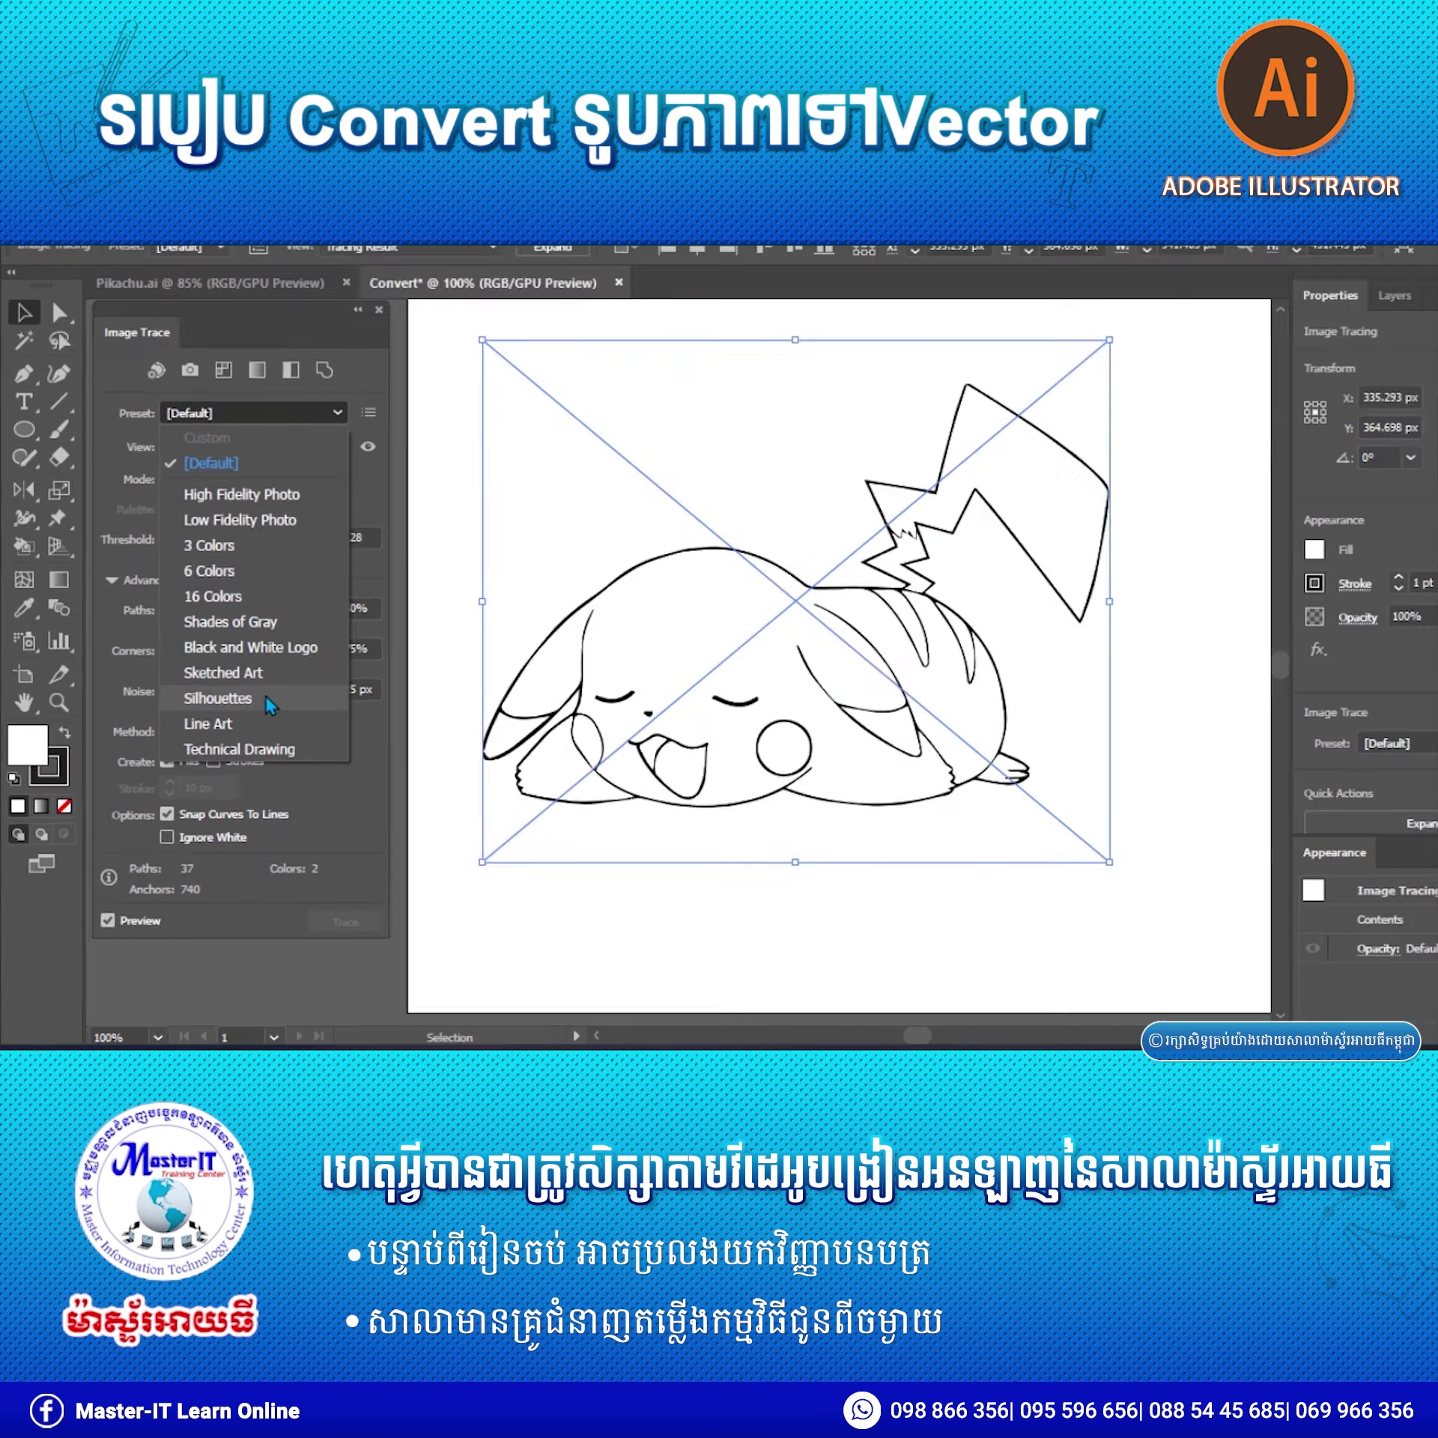
click(242, 703)
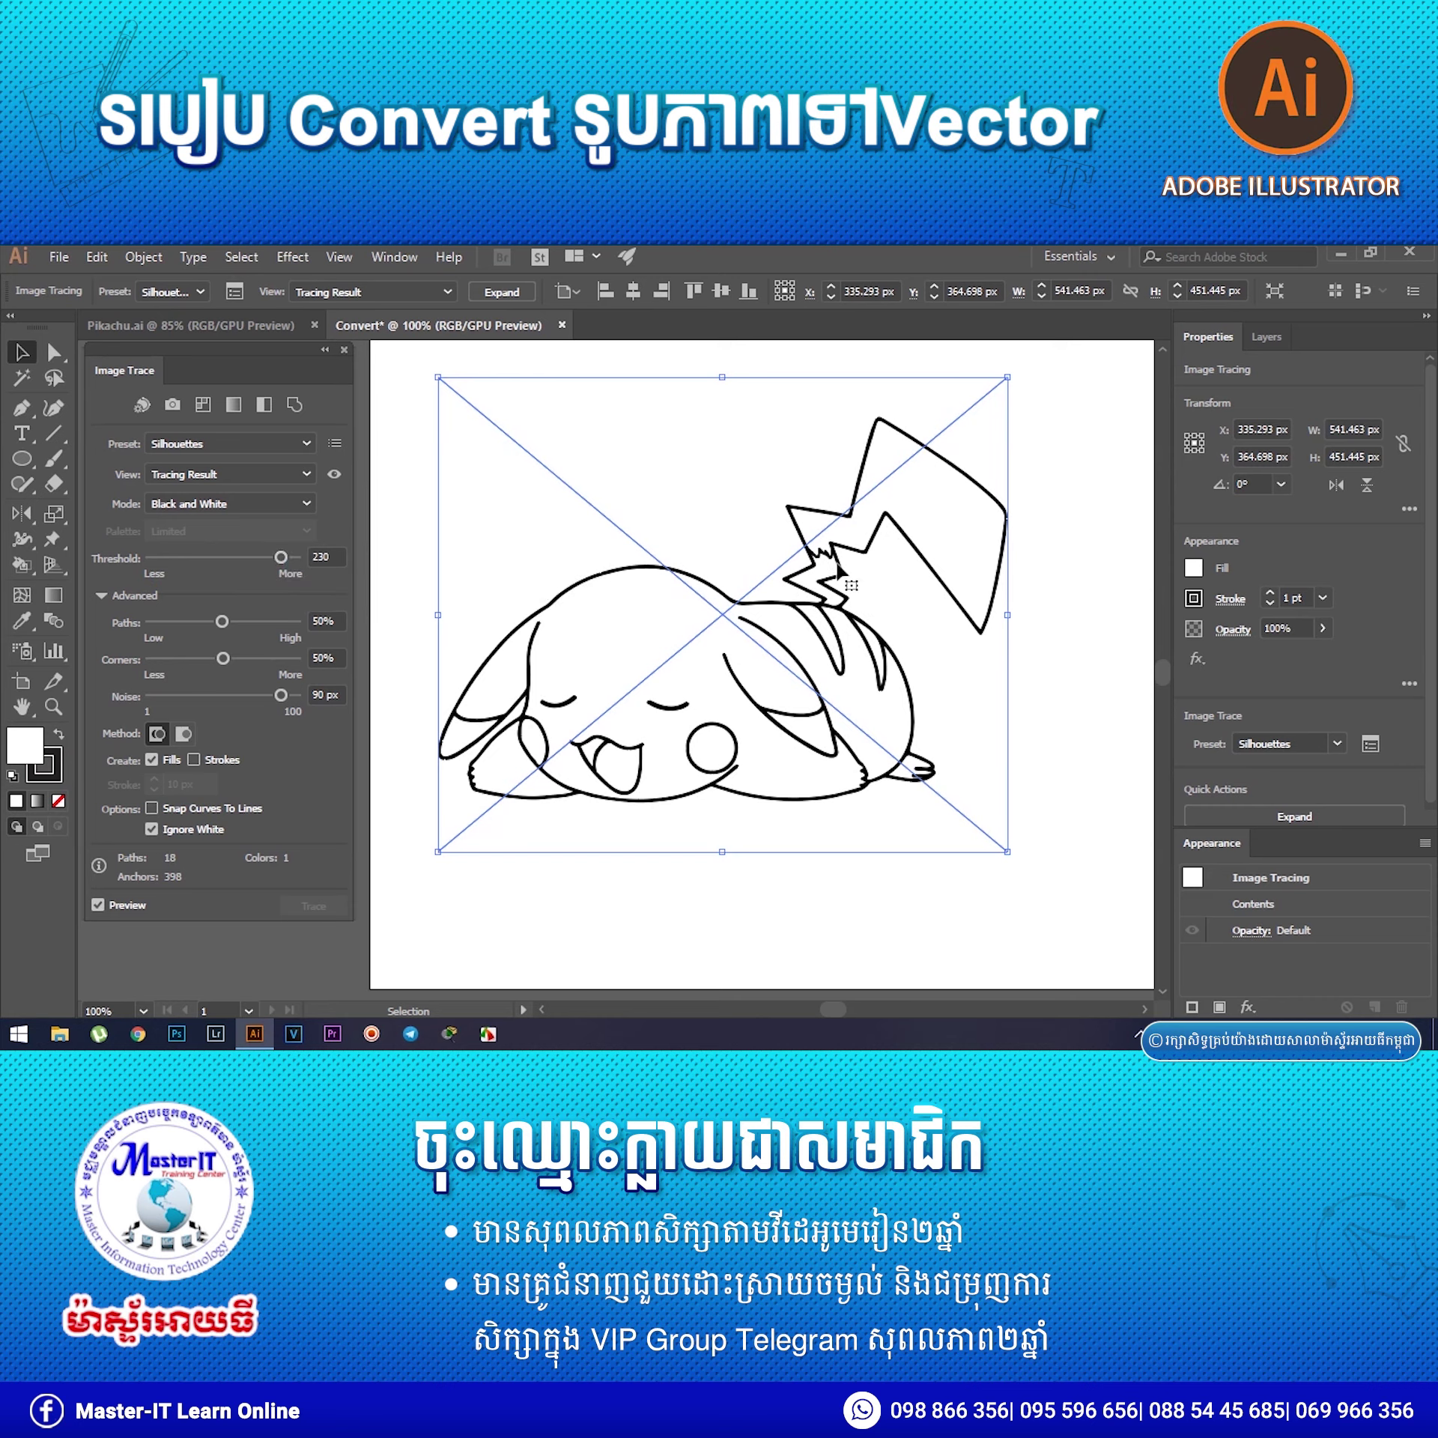
click(281, 557)
drag(281, 558, 232, 558)
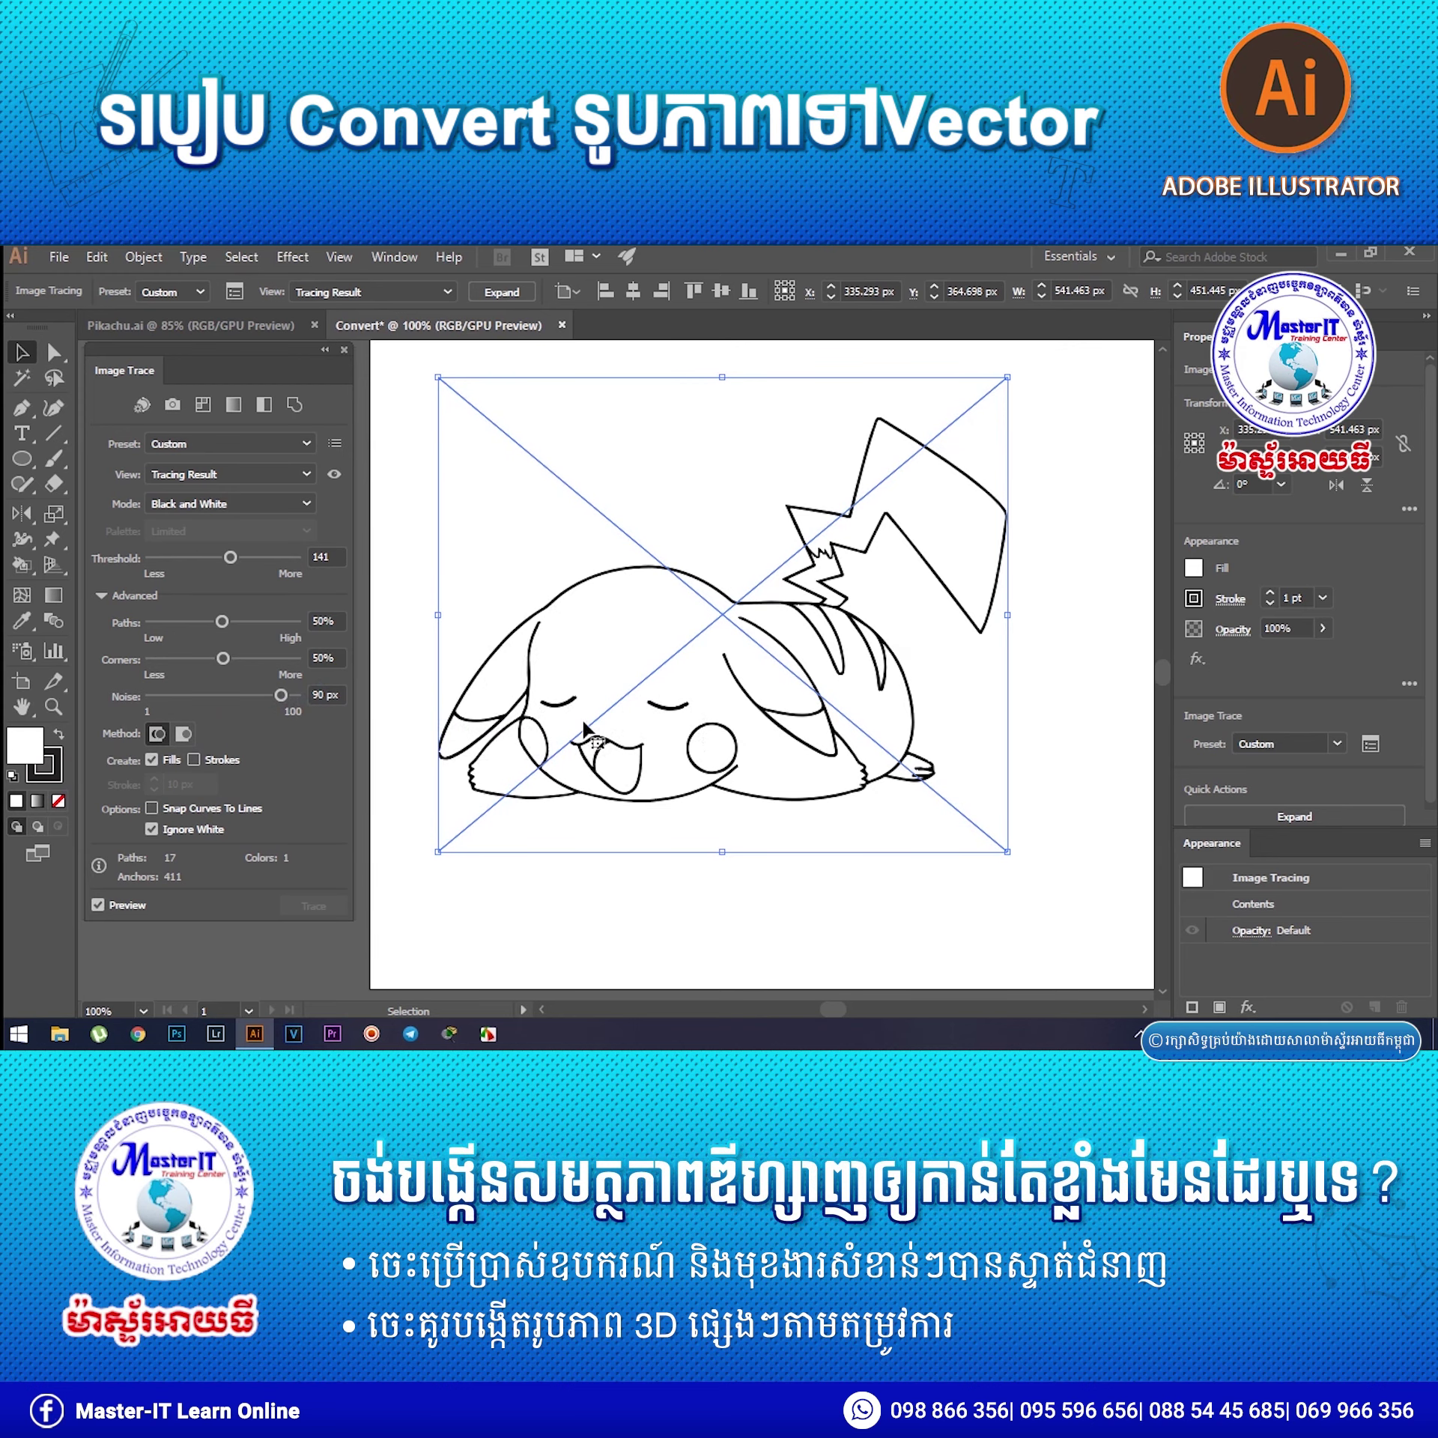
drag(280, 695, 220, 698)
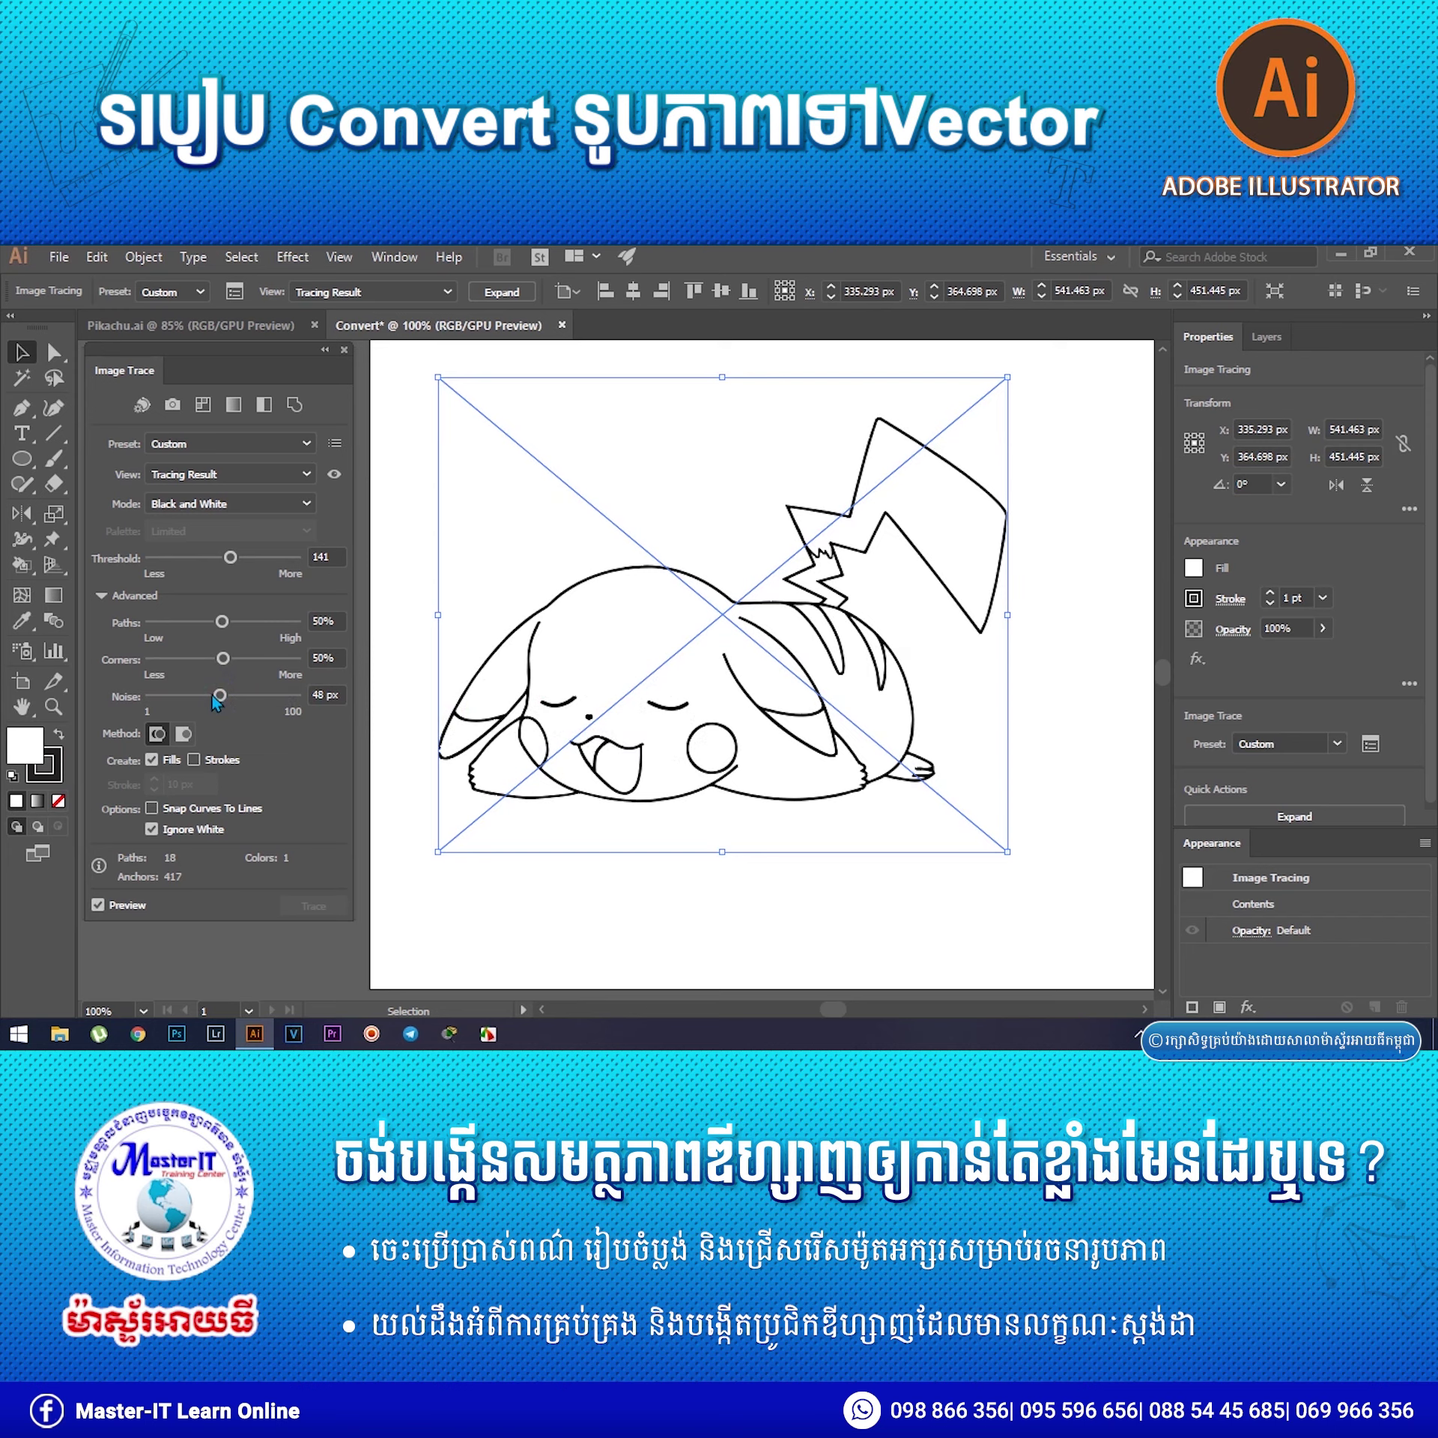
Adjust the trace's Noise slider back and forth, leaving it at 50 px.
mouse_move(213, 698)
mouse_down()
mouse_move(187, 701)
mouse_move(212, 696)
mouse_up()
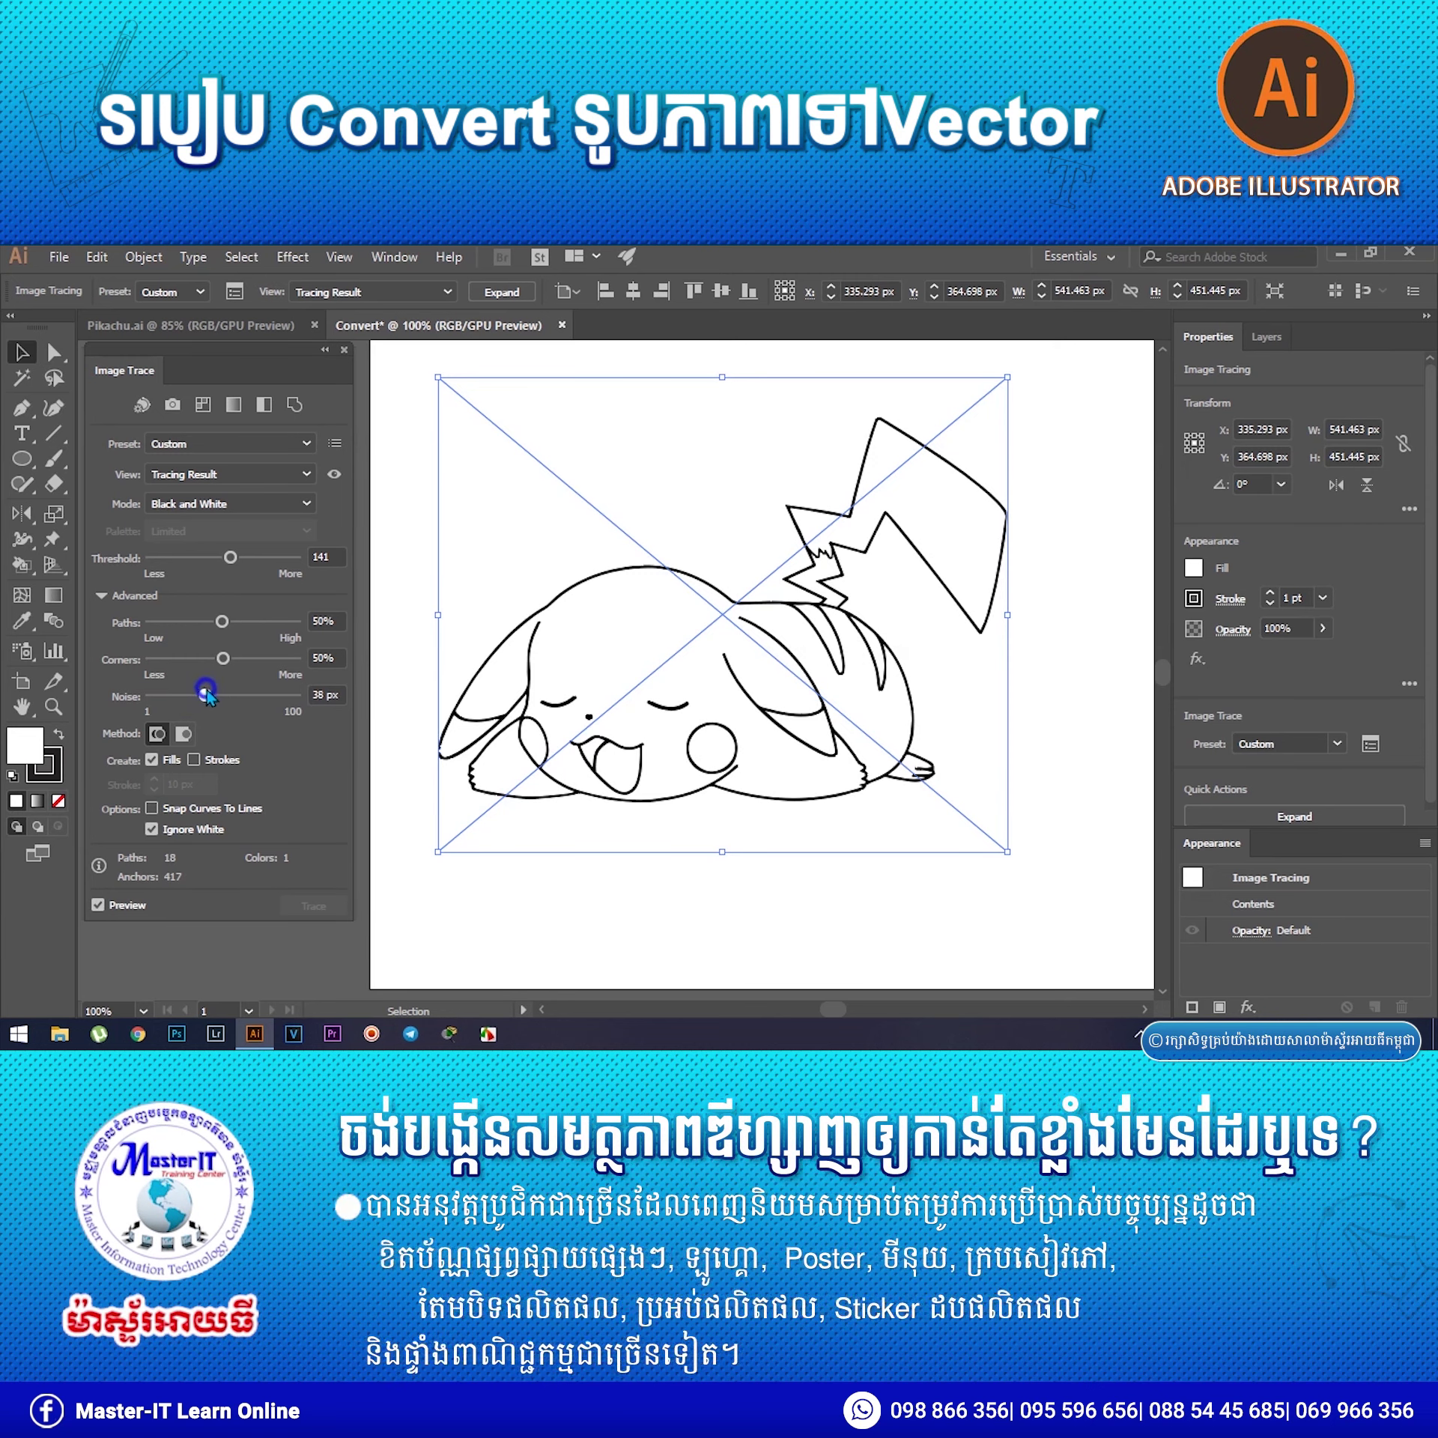
scroll(625, 759, up, 1)
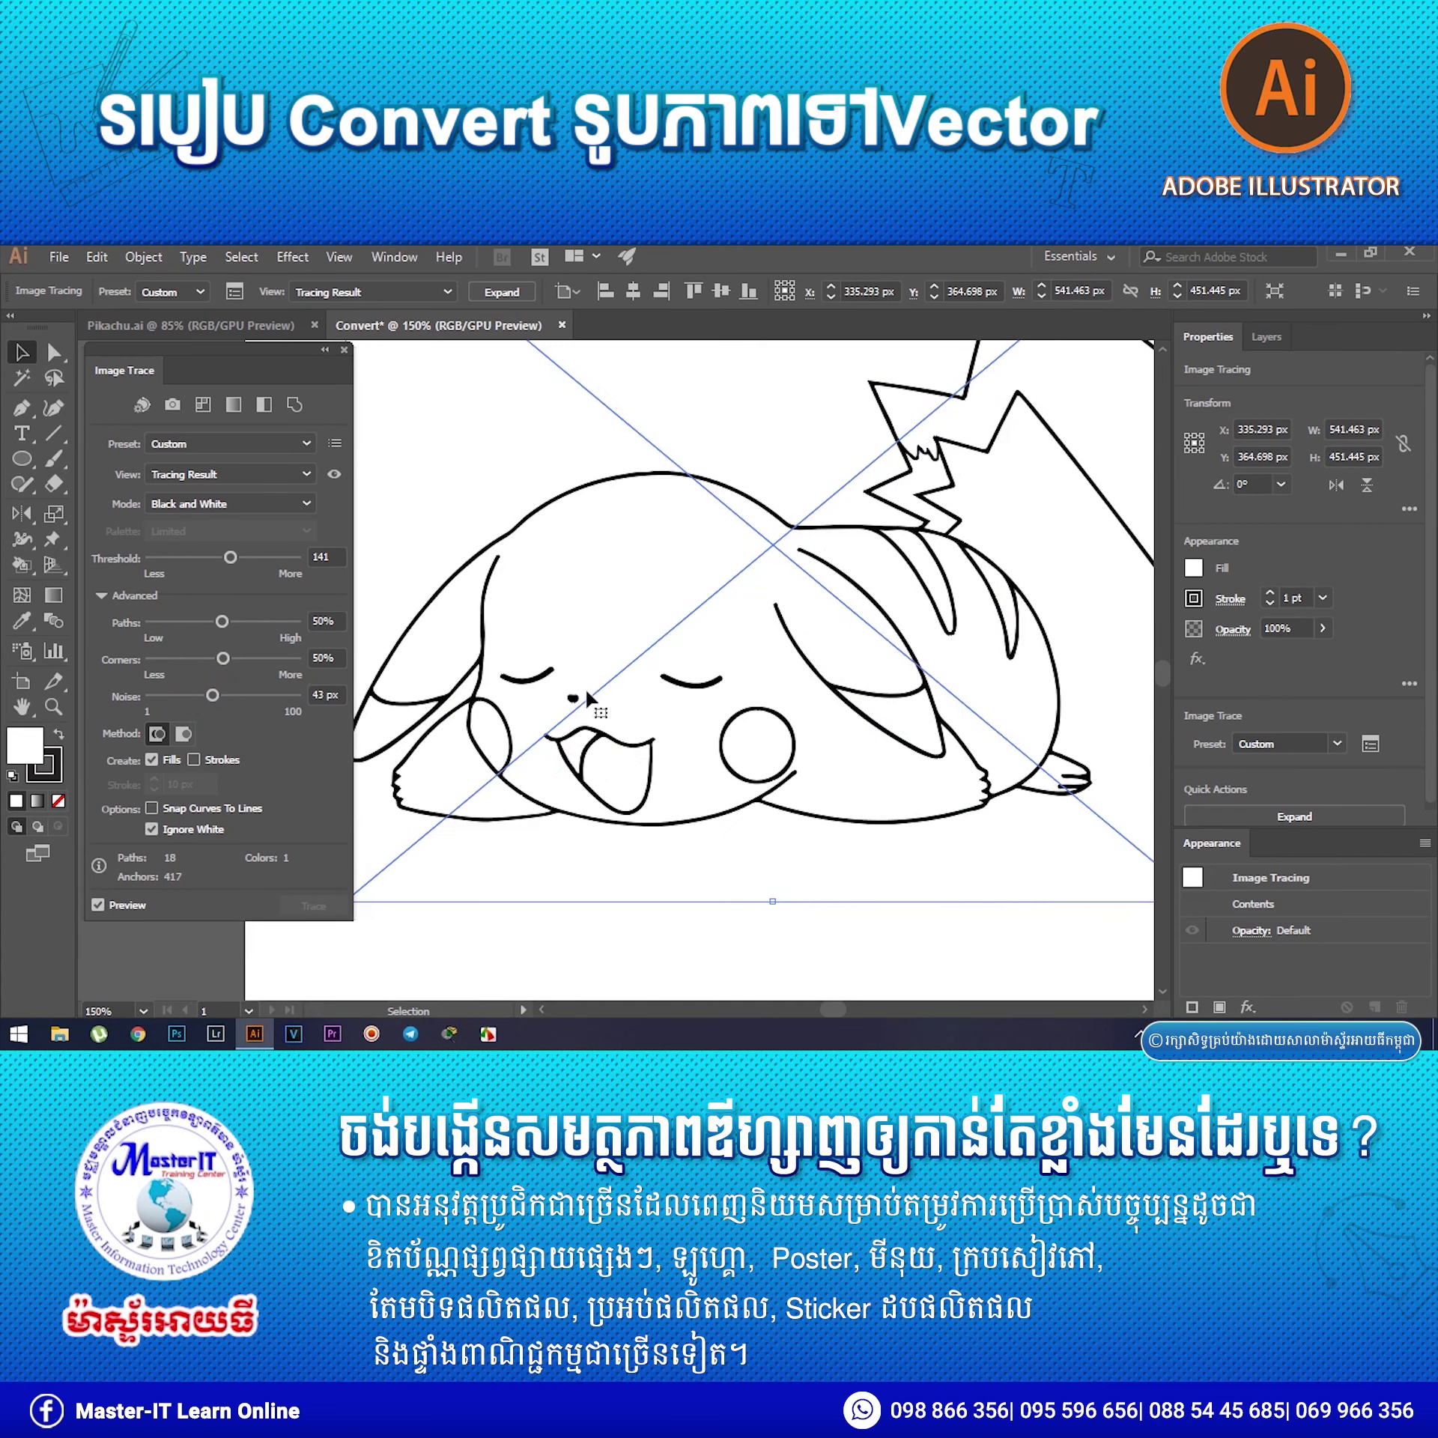
drag(212, 696, 230, 696)
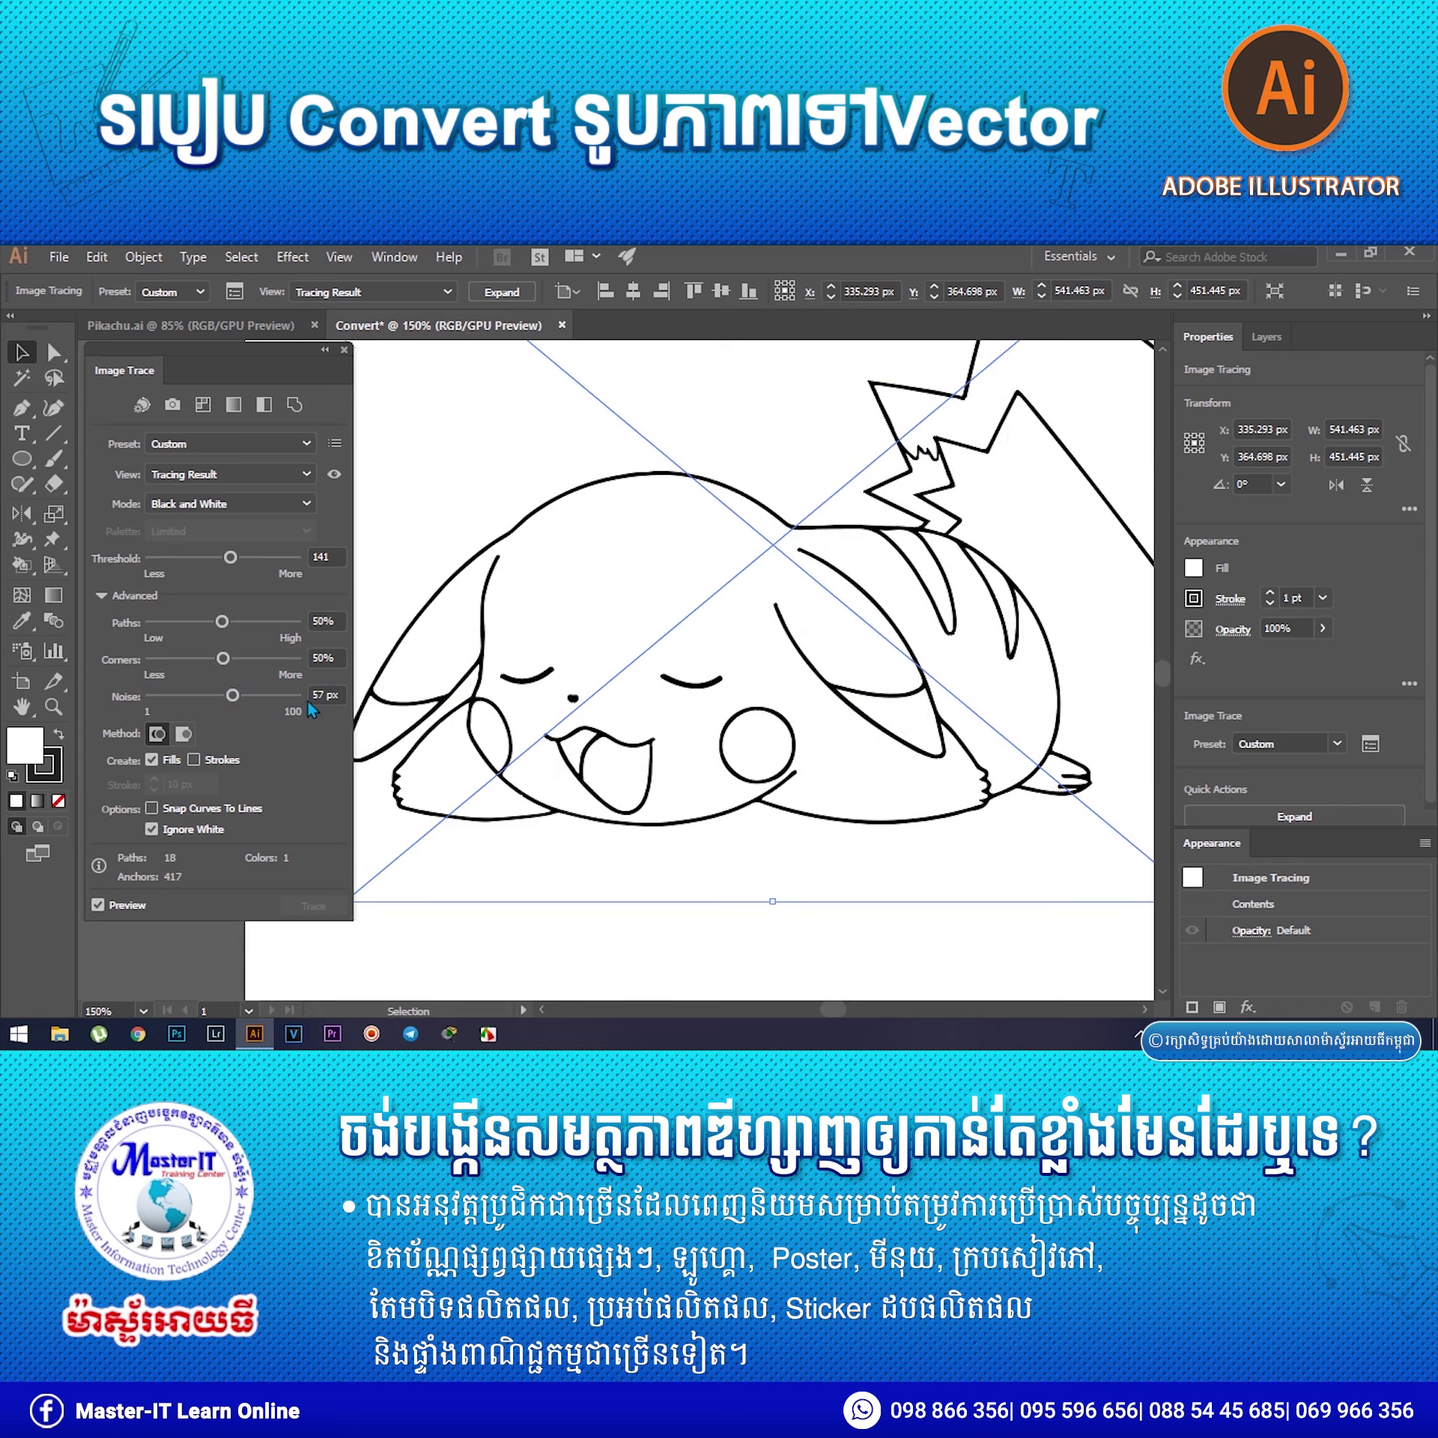
click(234, 695)
drag(235, 695, 241, 695)
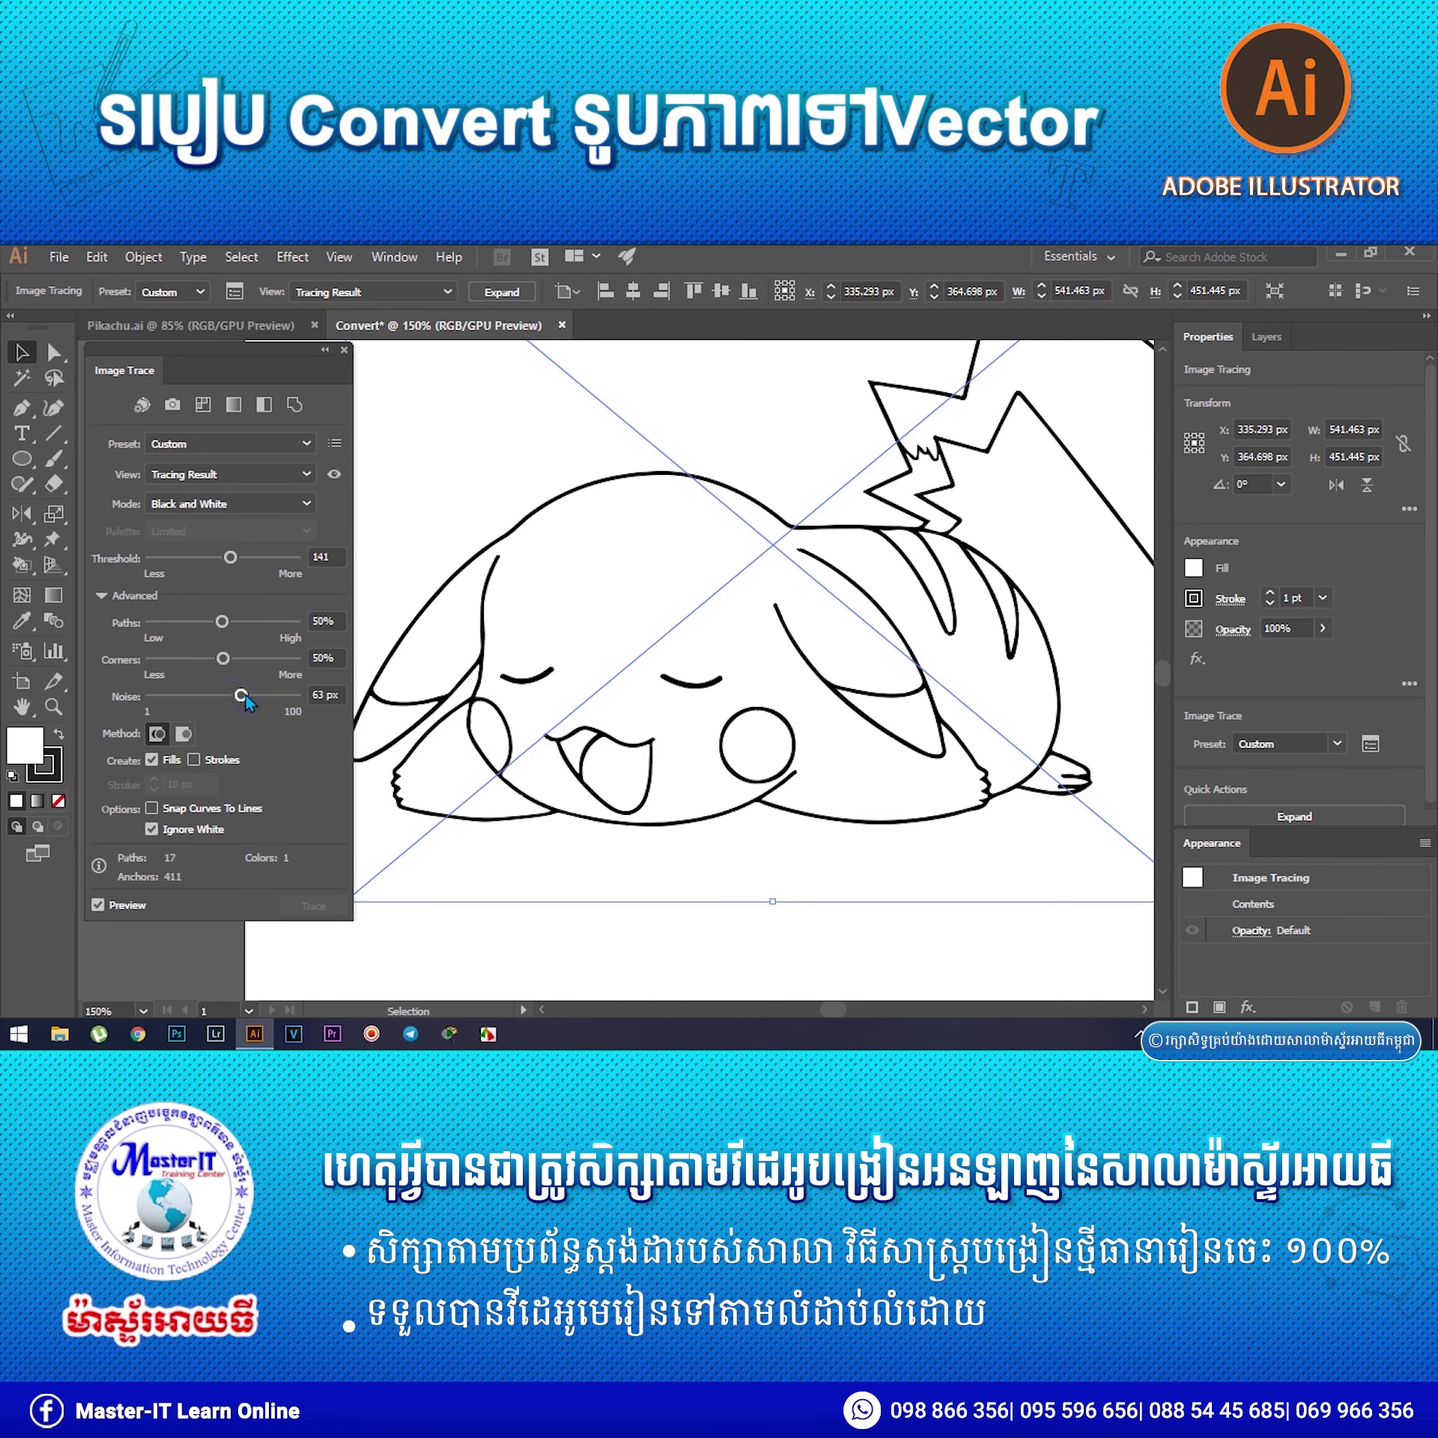
drag(249, 698, 228, 704)
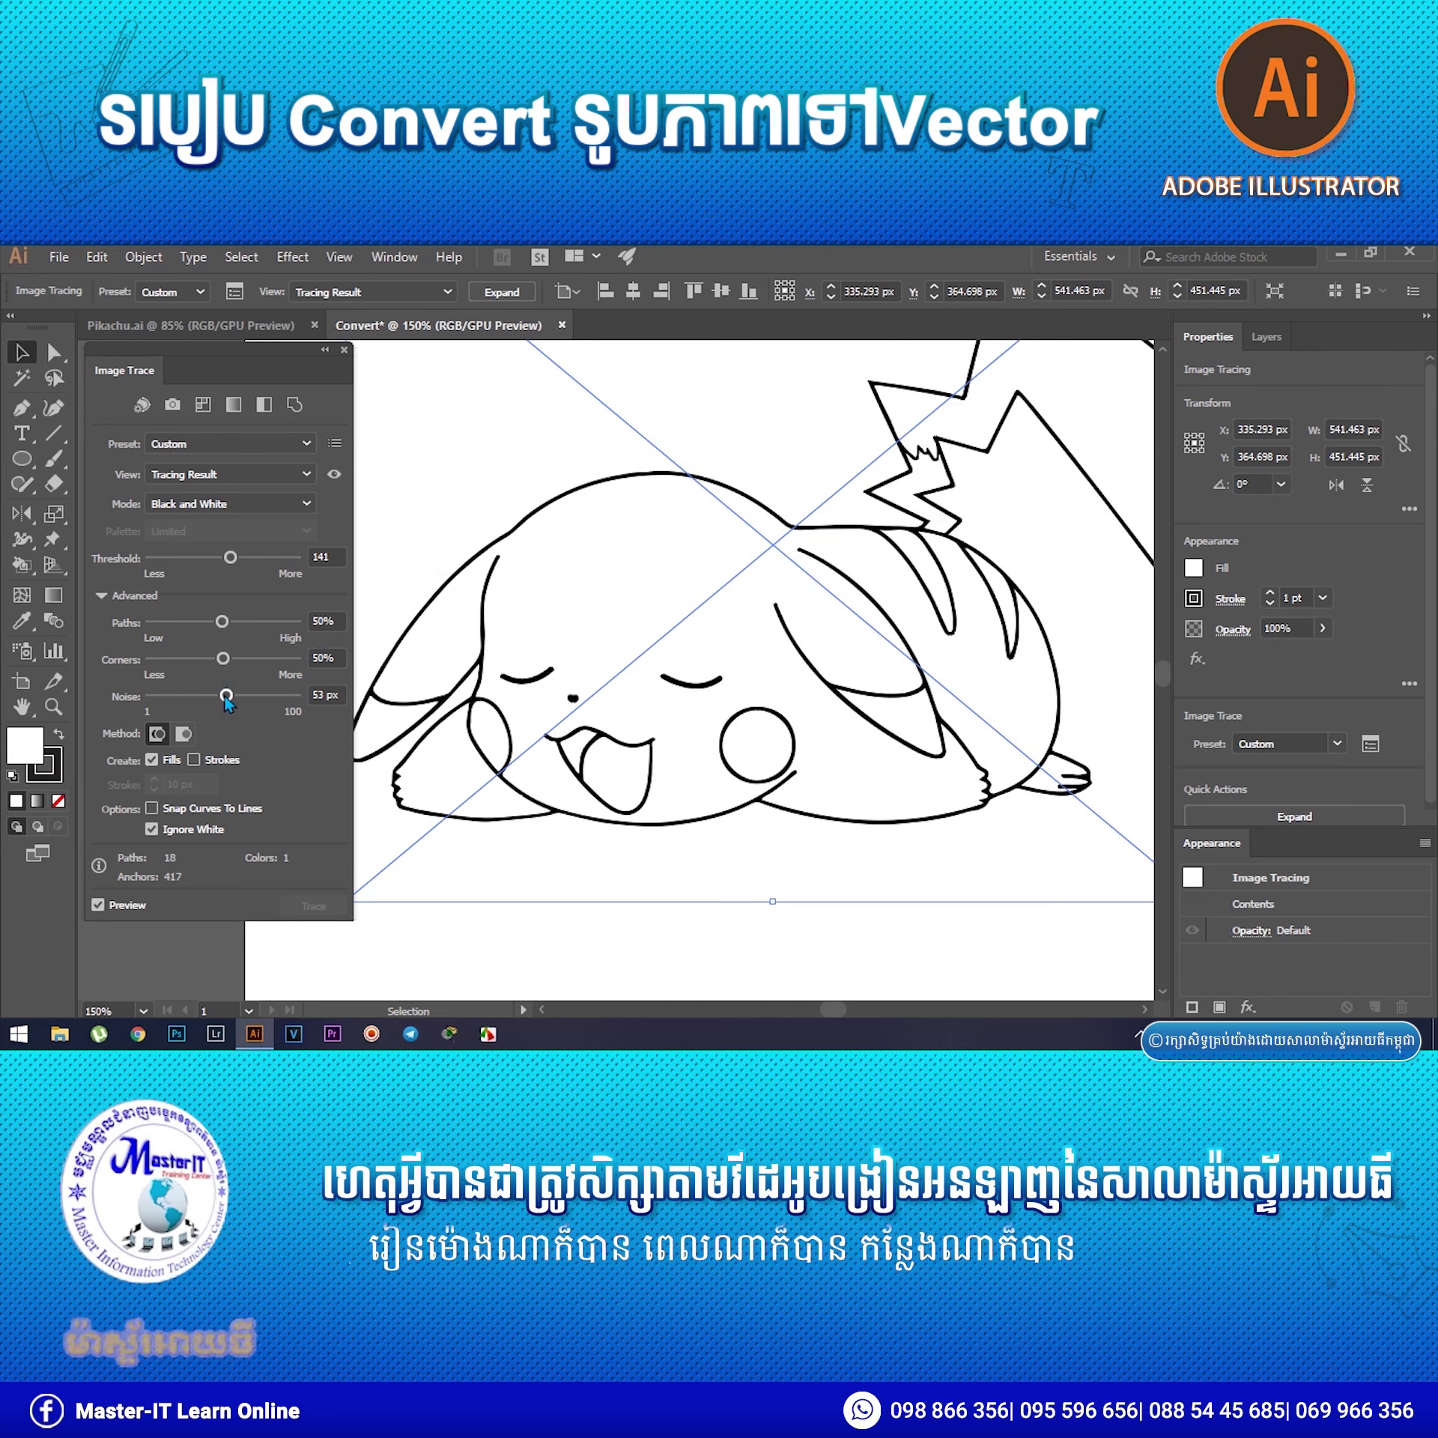
drag(228, 704, 221, 699)
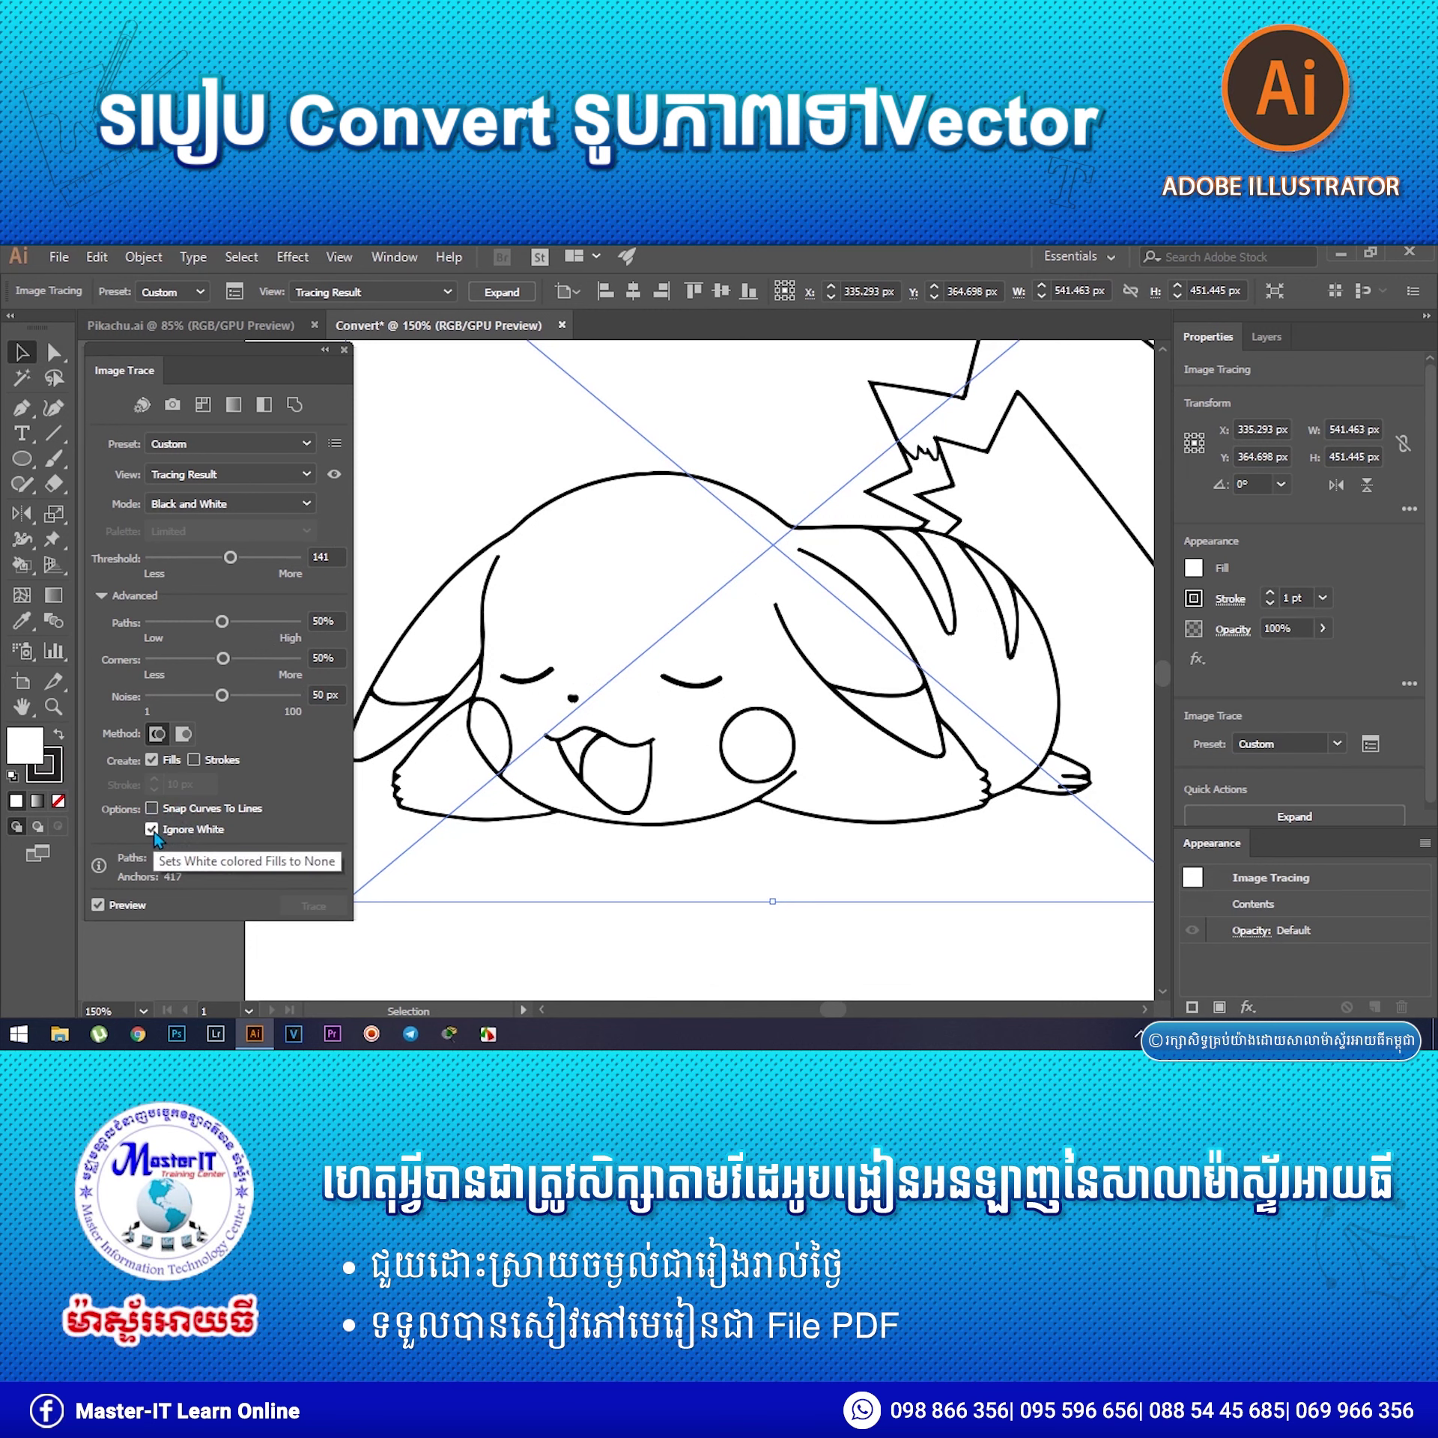
key(F5)
click(152, 829)
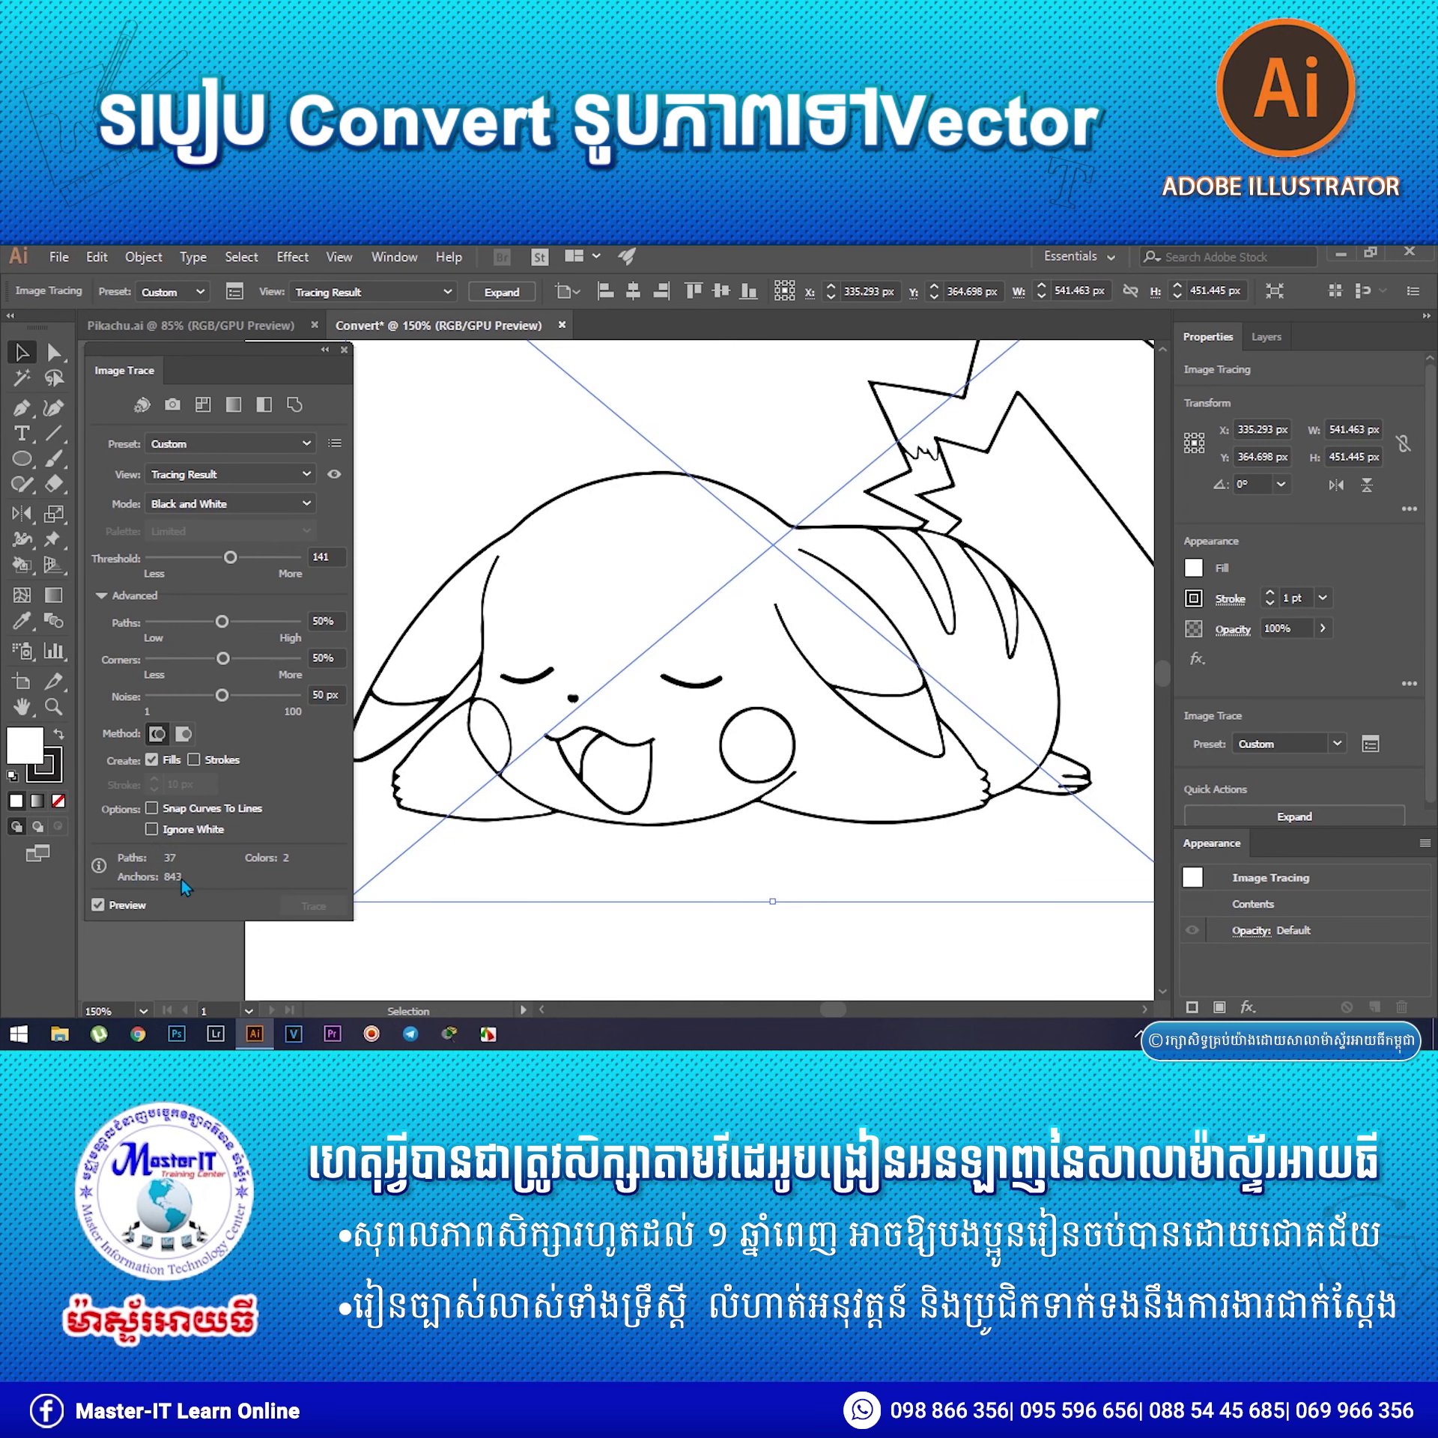
click(152, 829)
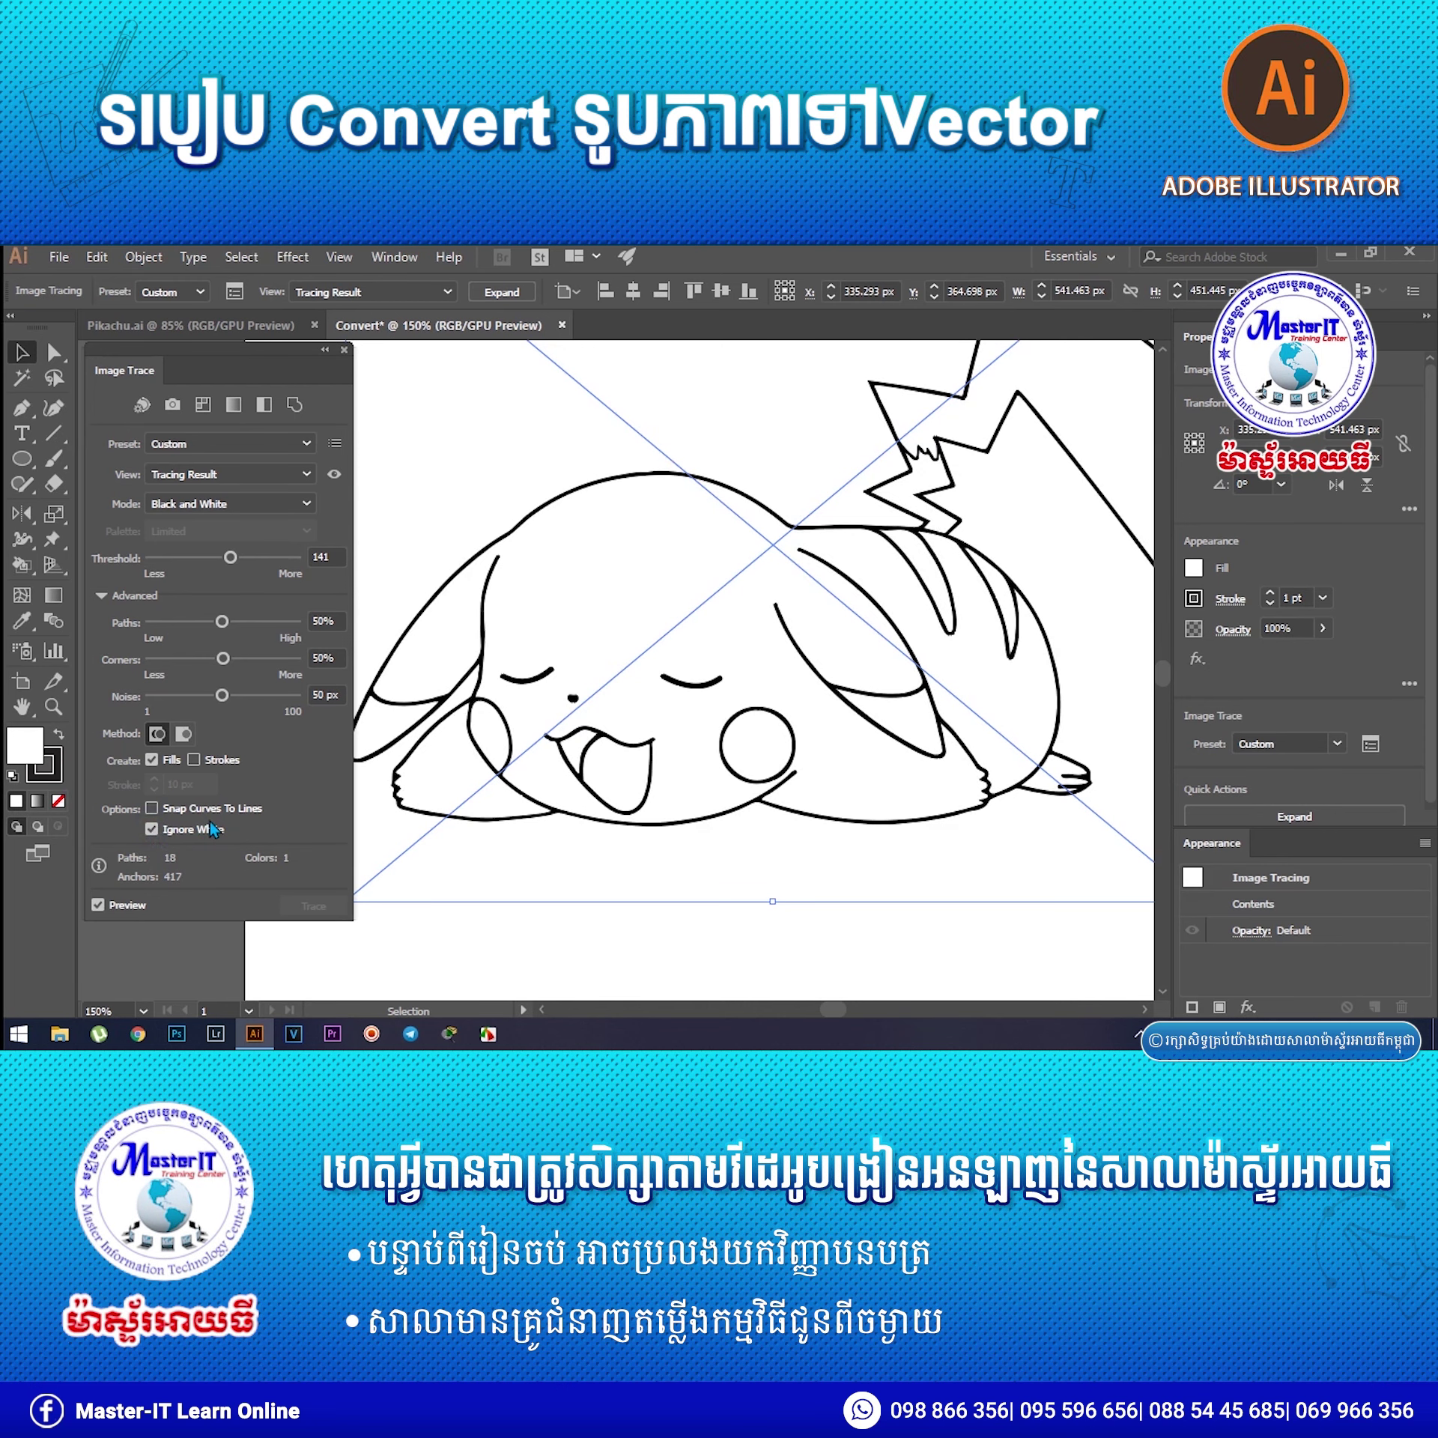
scroll(665, 574, down, 2)
scroll(487, 581, up, 2)
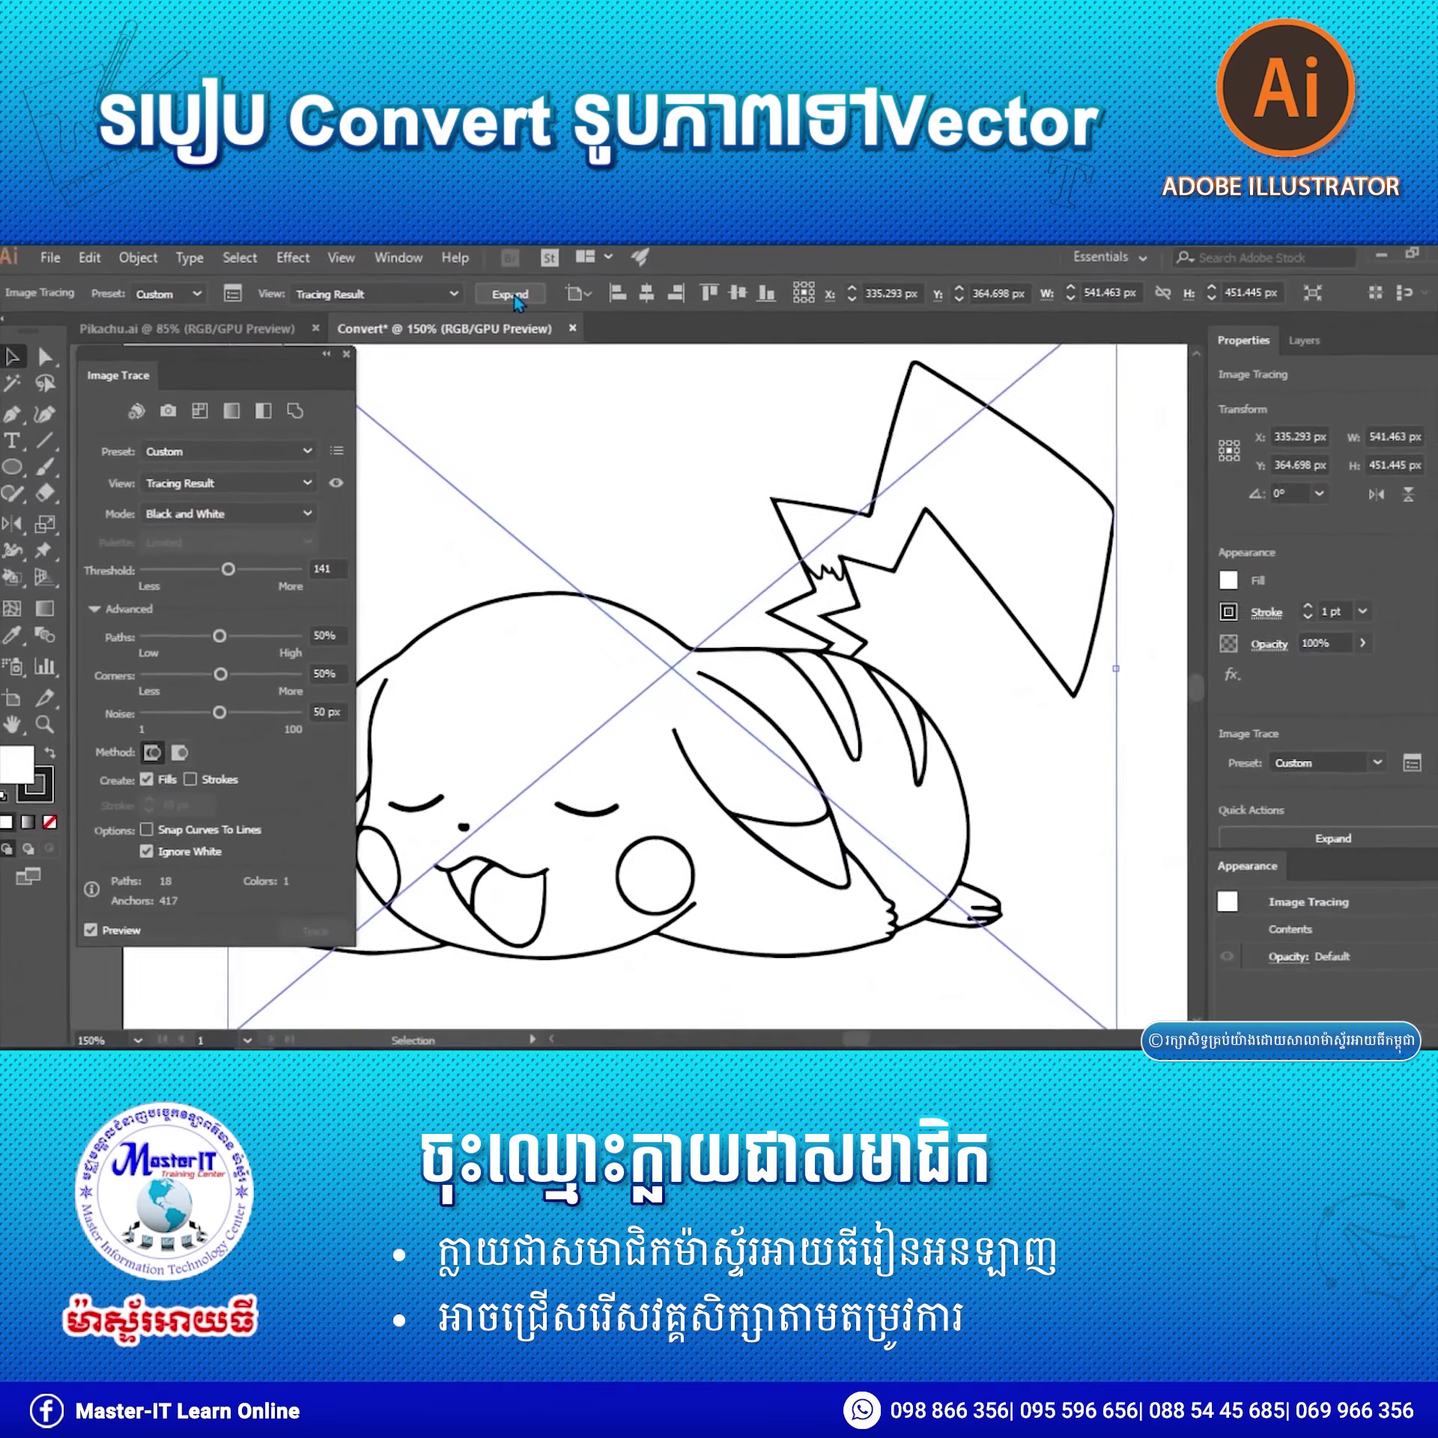
click(502, 292)
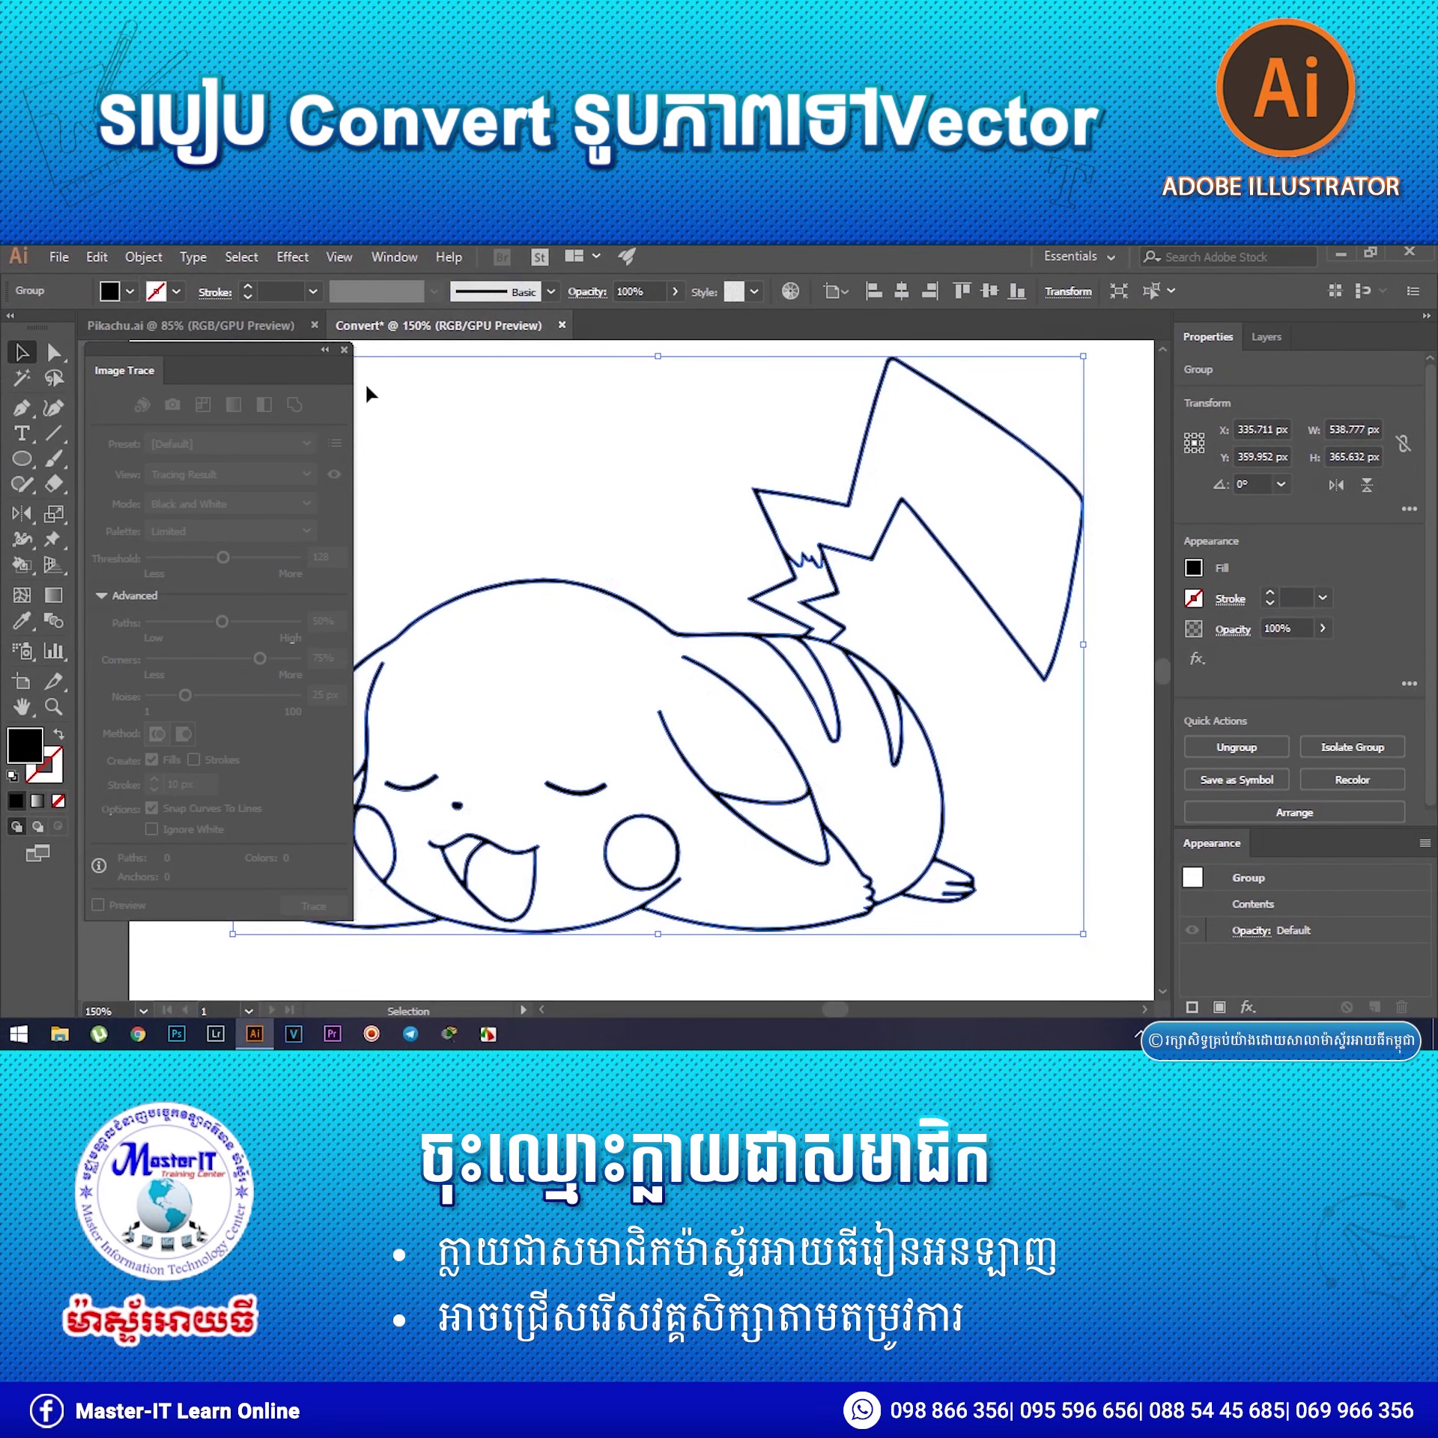
click(344, 349)
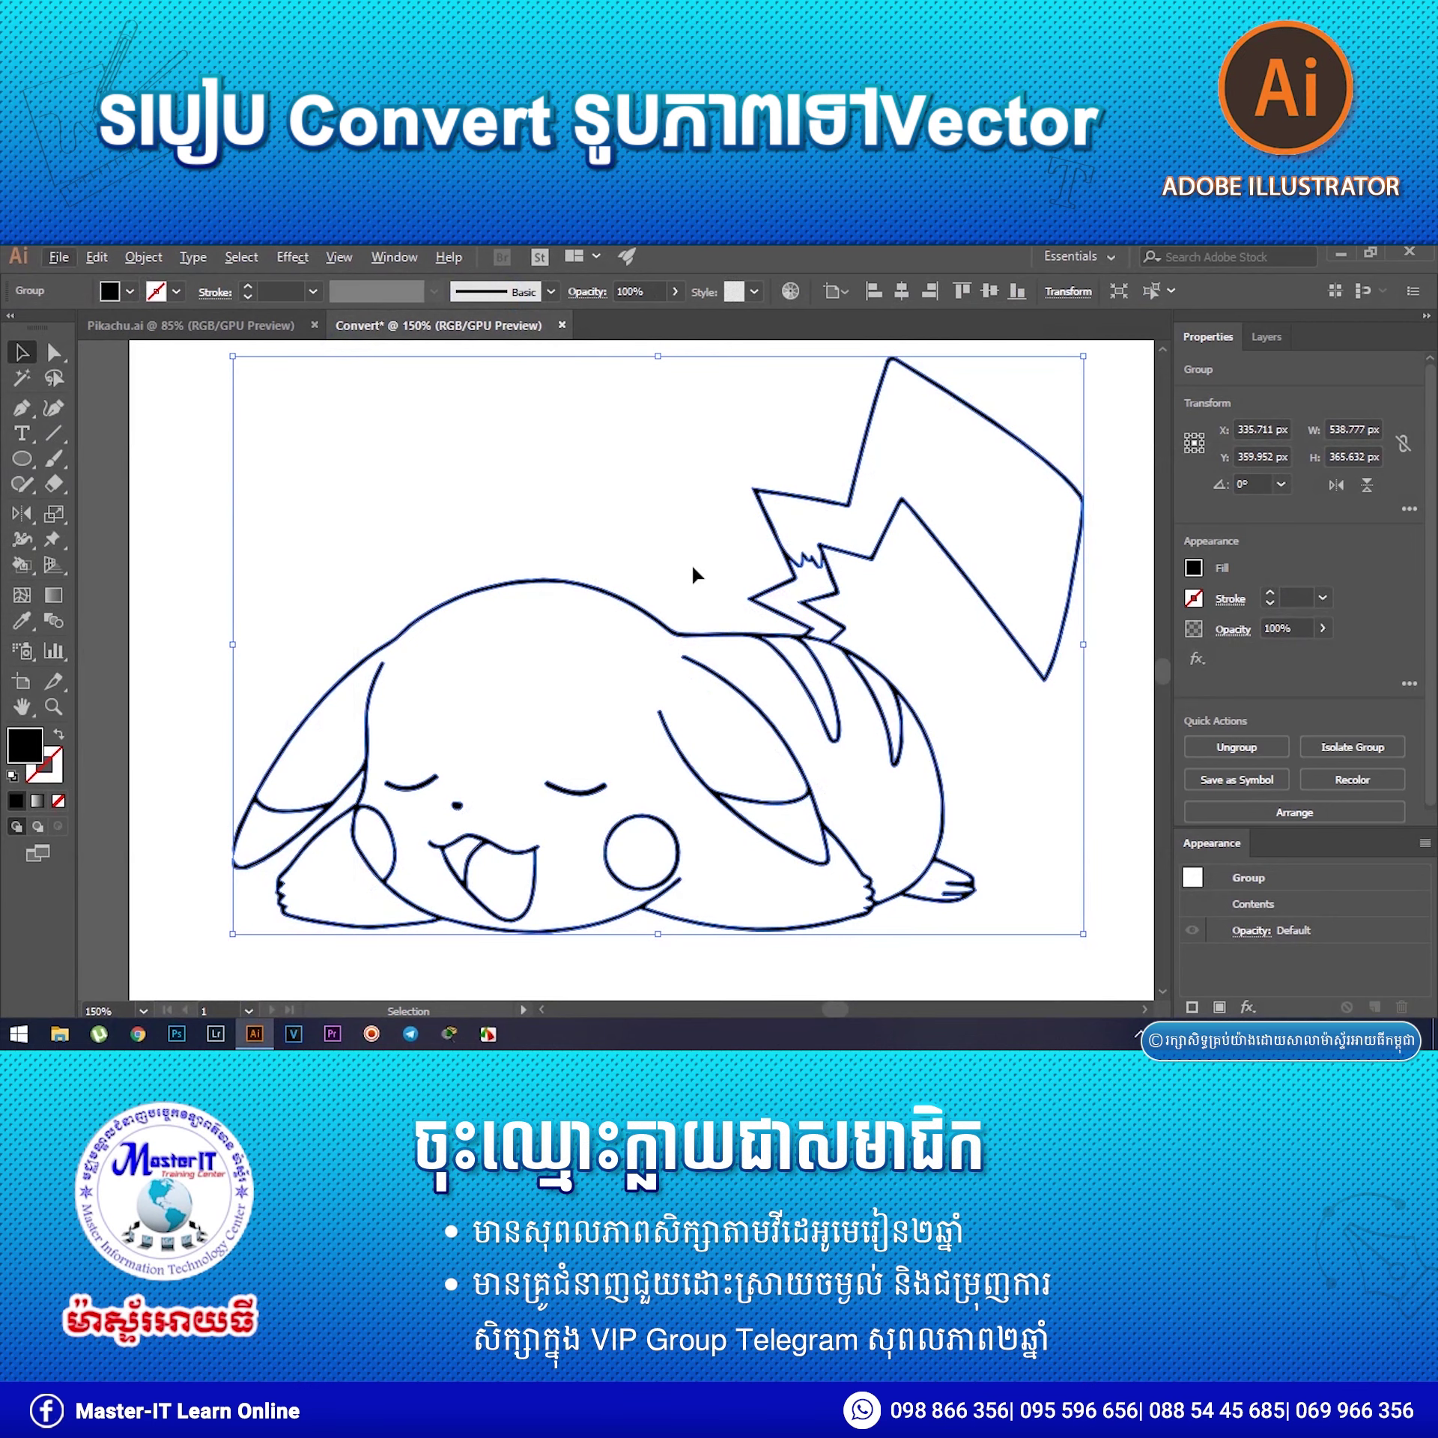
key(a)
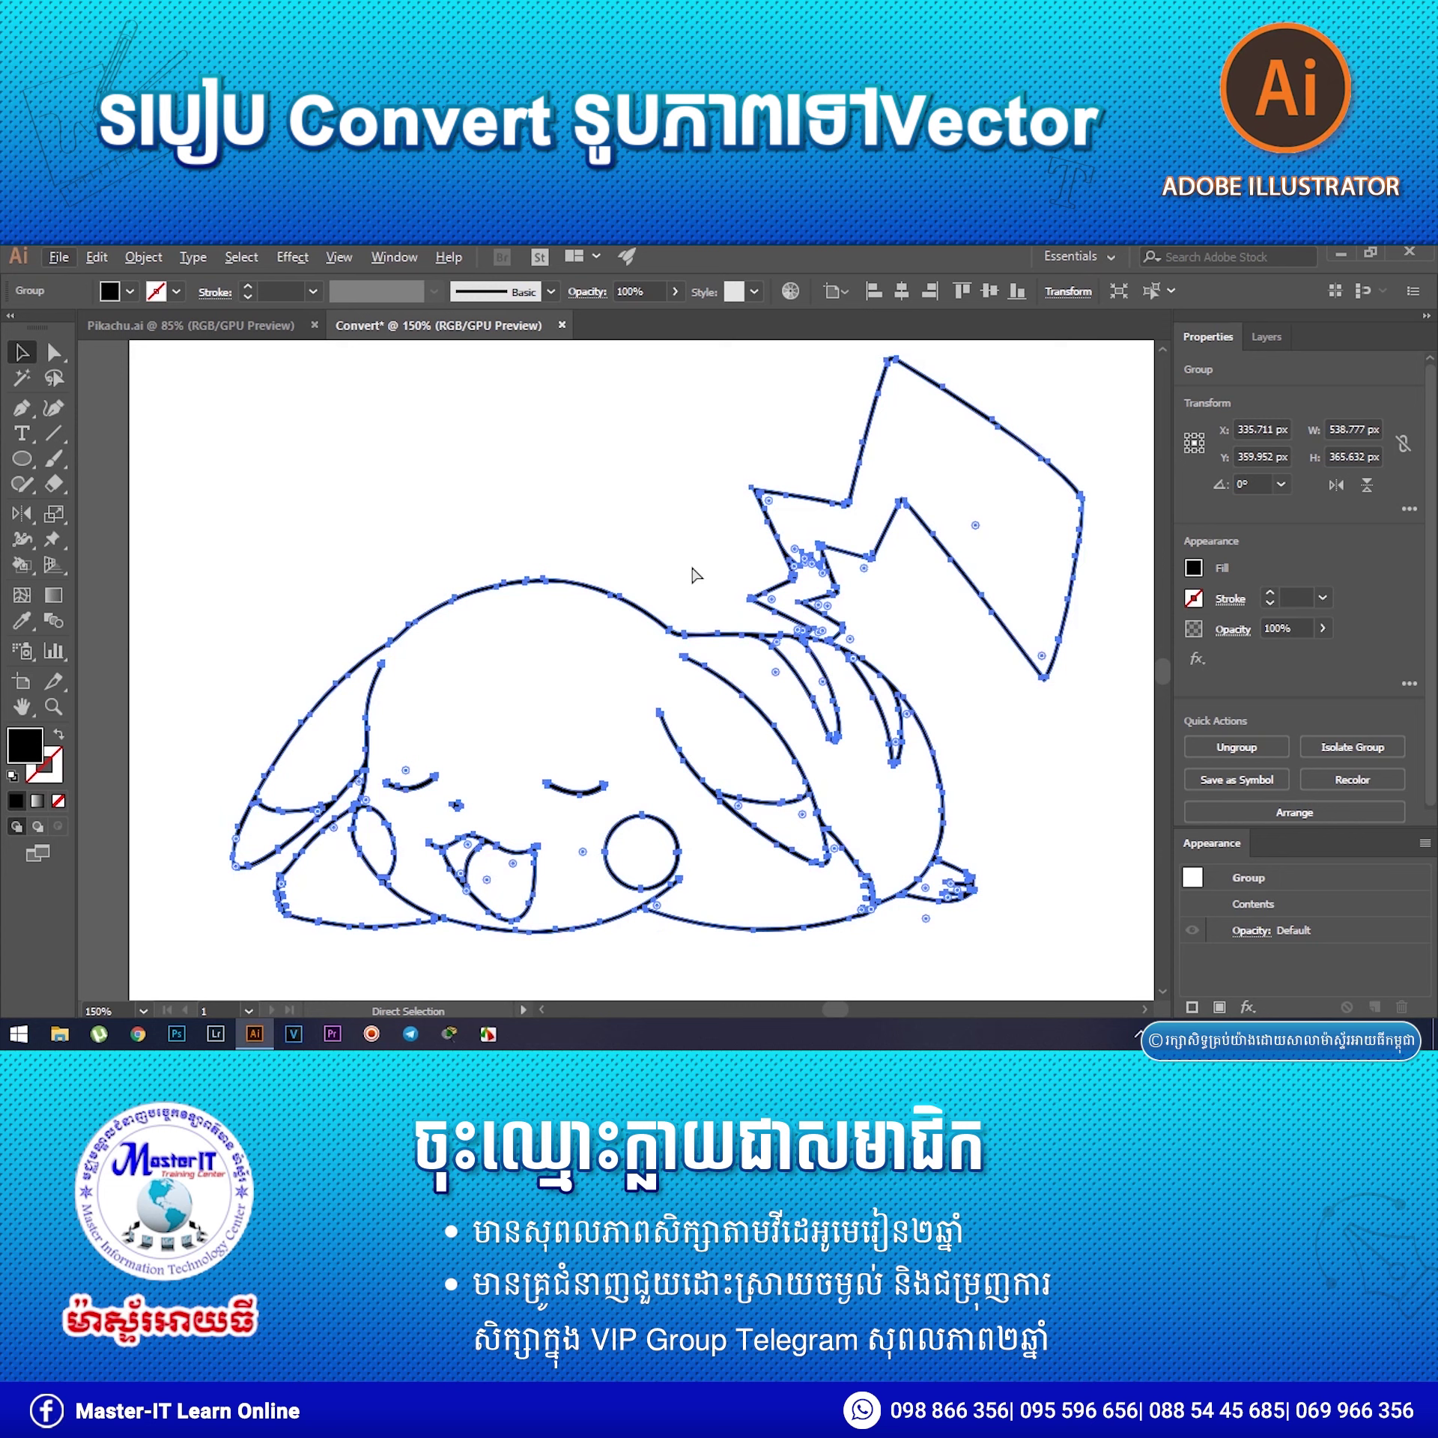
key(ctrl+0)
key(v)
click(752, 703)
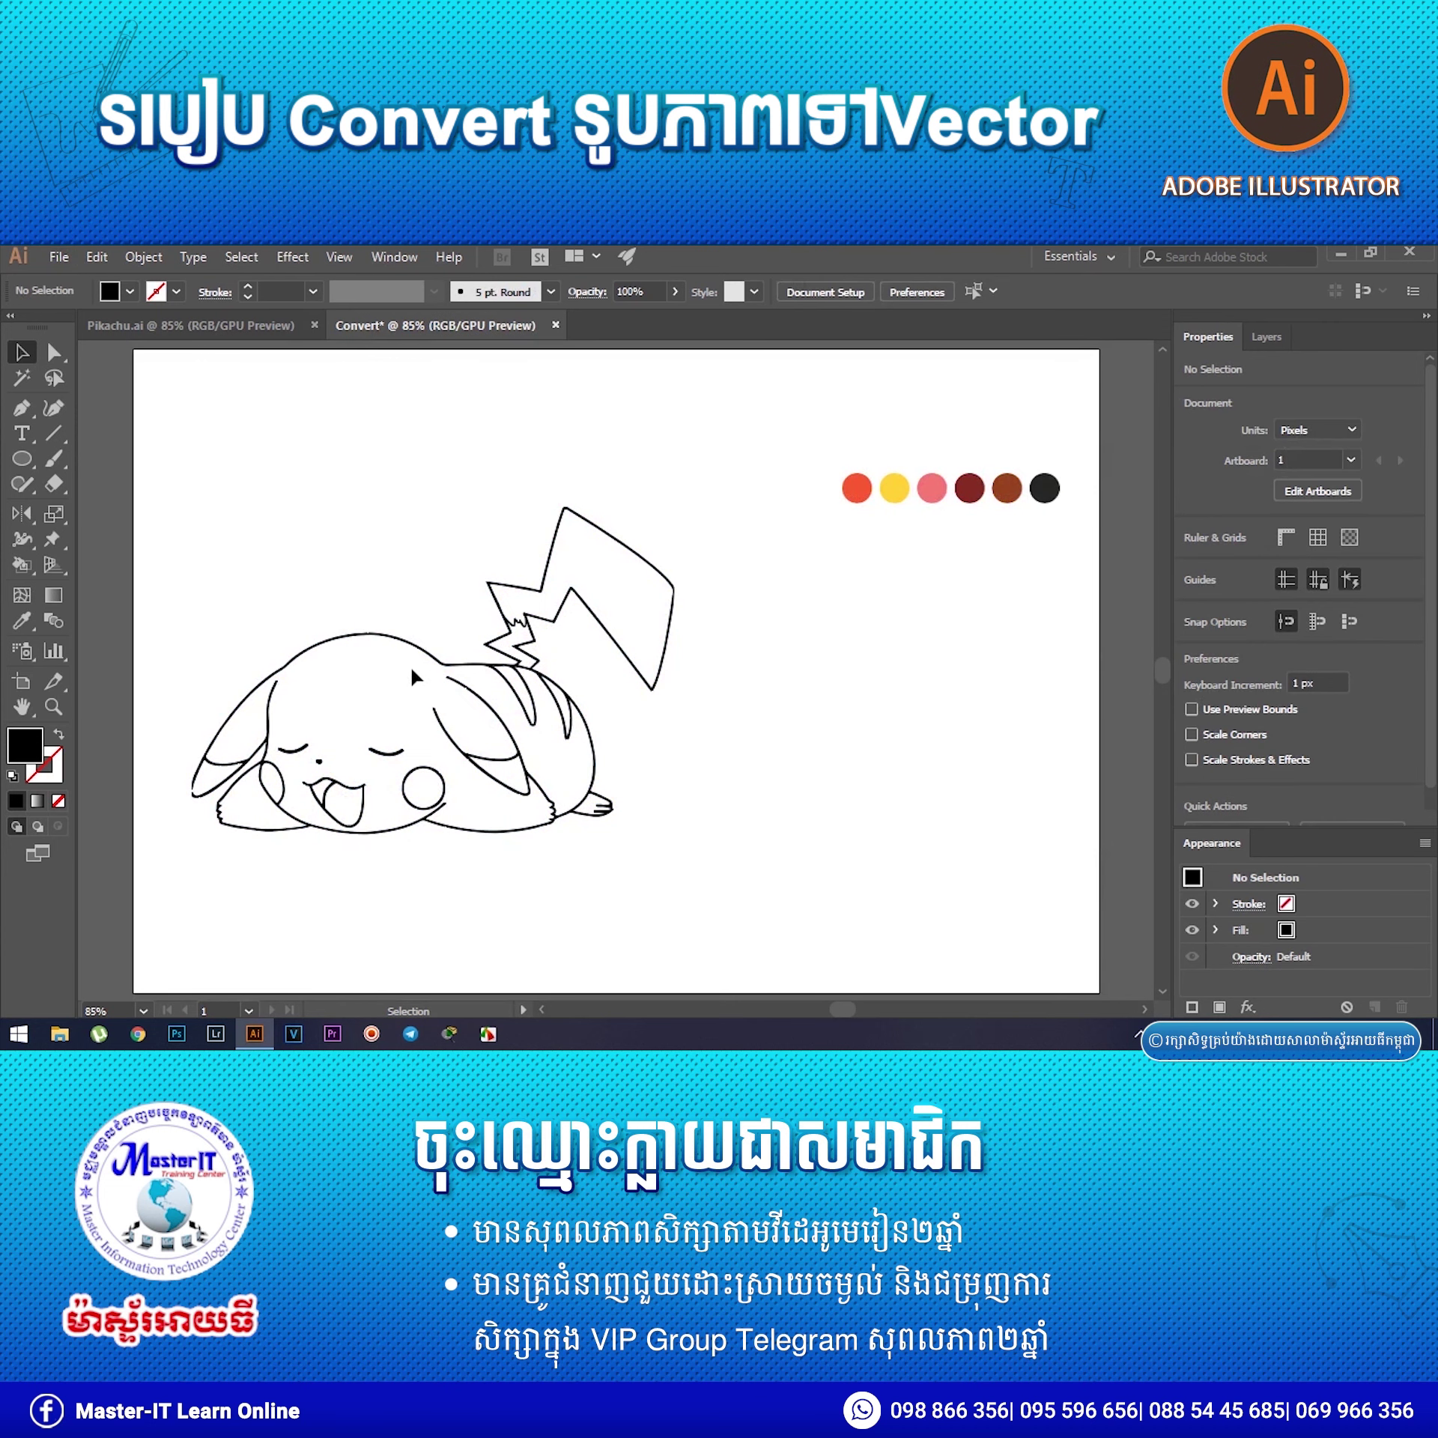
click(492, 677)
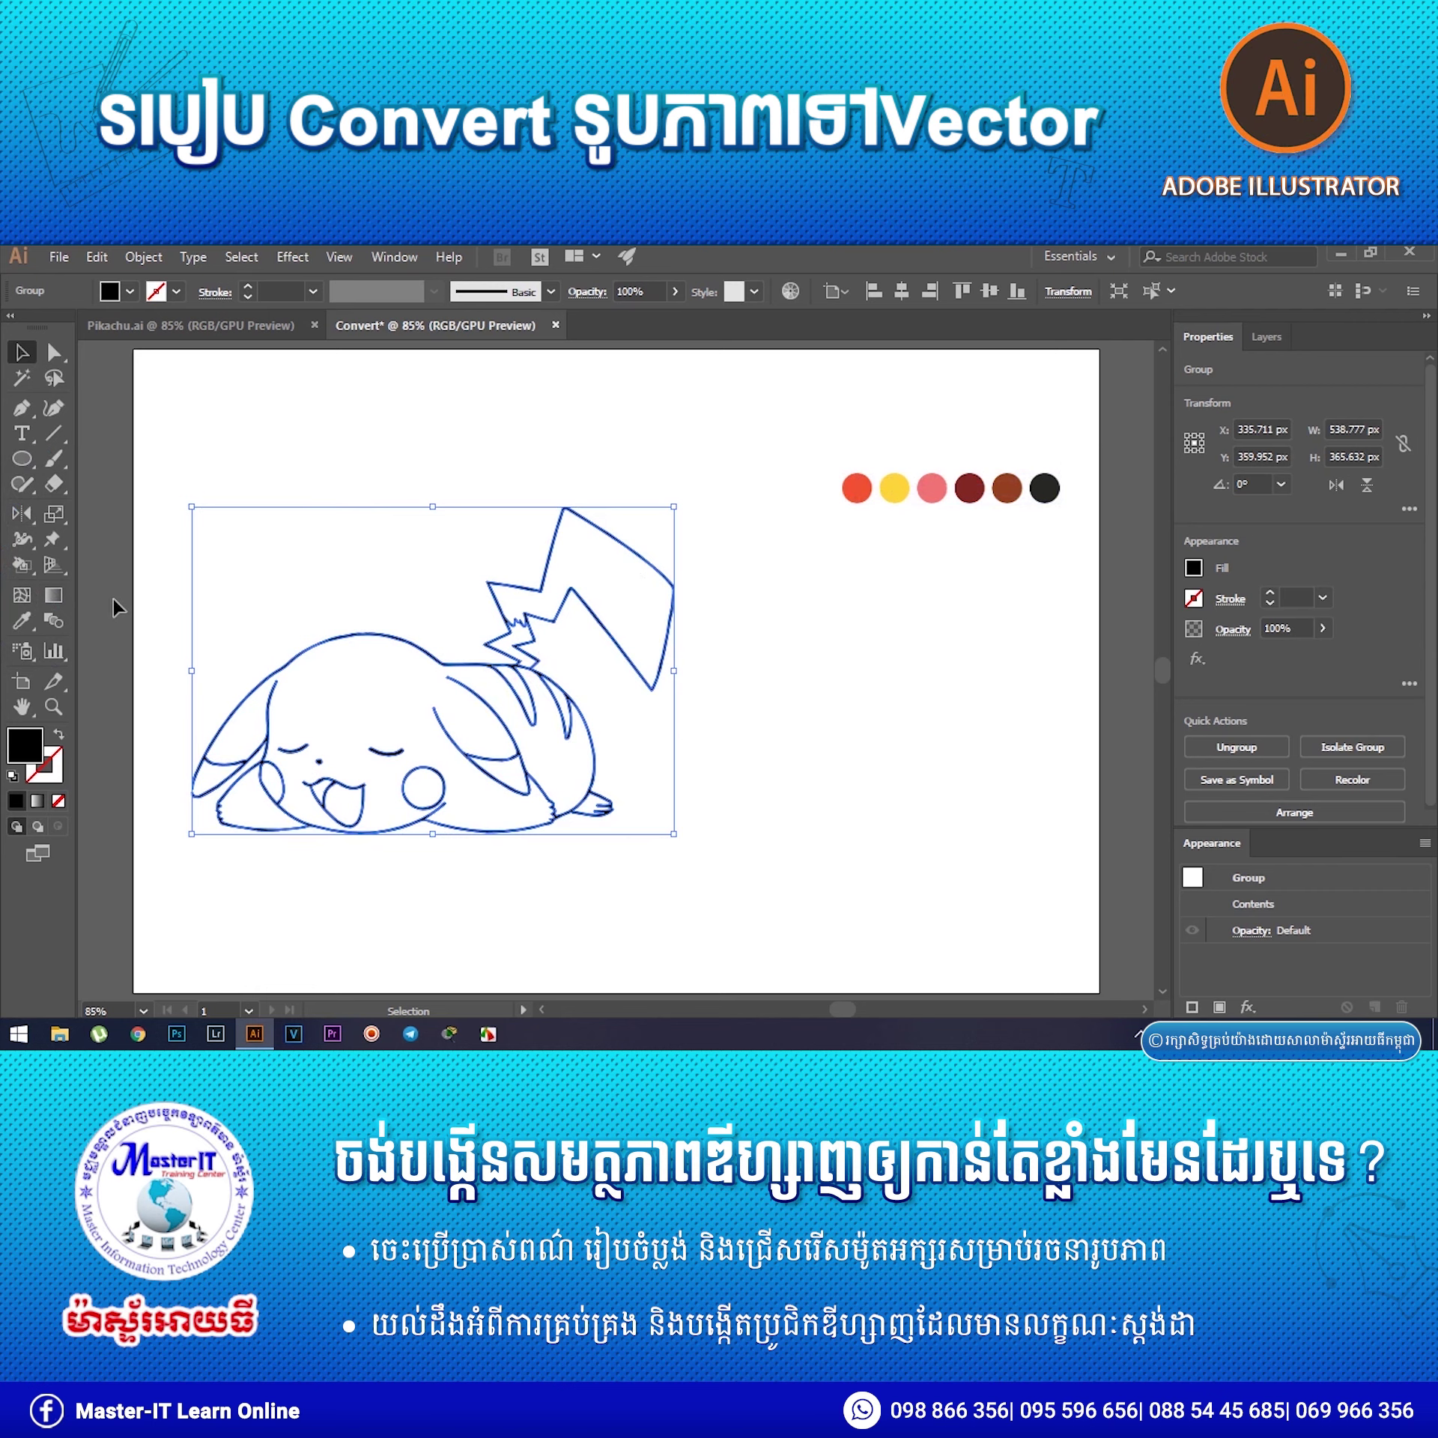
Marquee-select the whole Pikachu outline group, make the Live Paint Bucket active, and zoom to 150%.
click(17, 568)
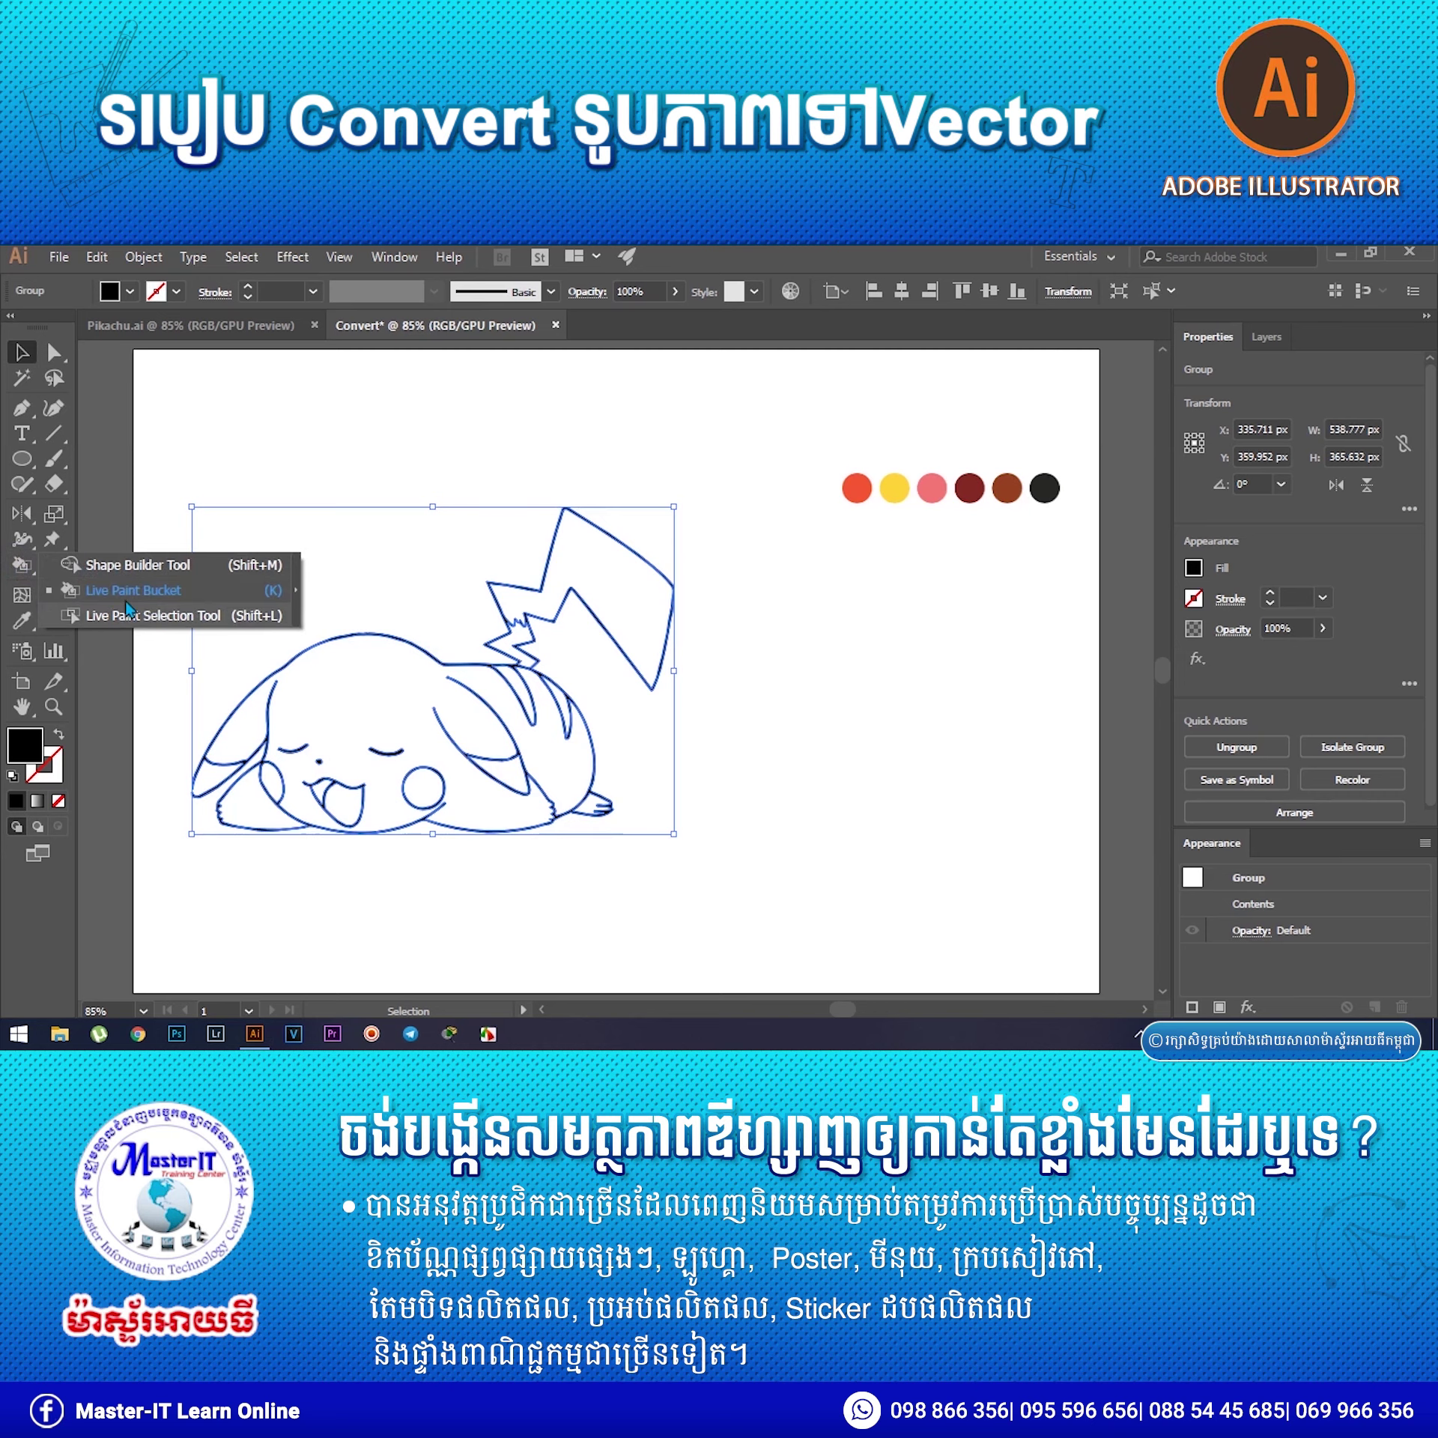
key(k)
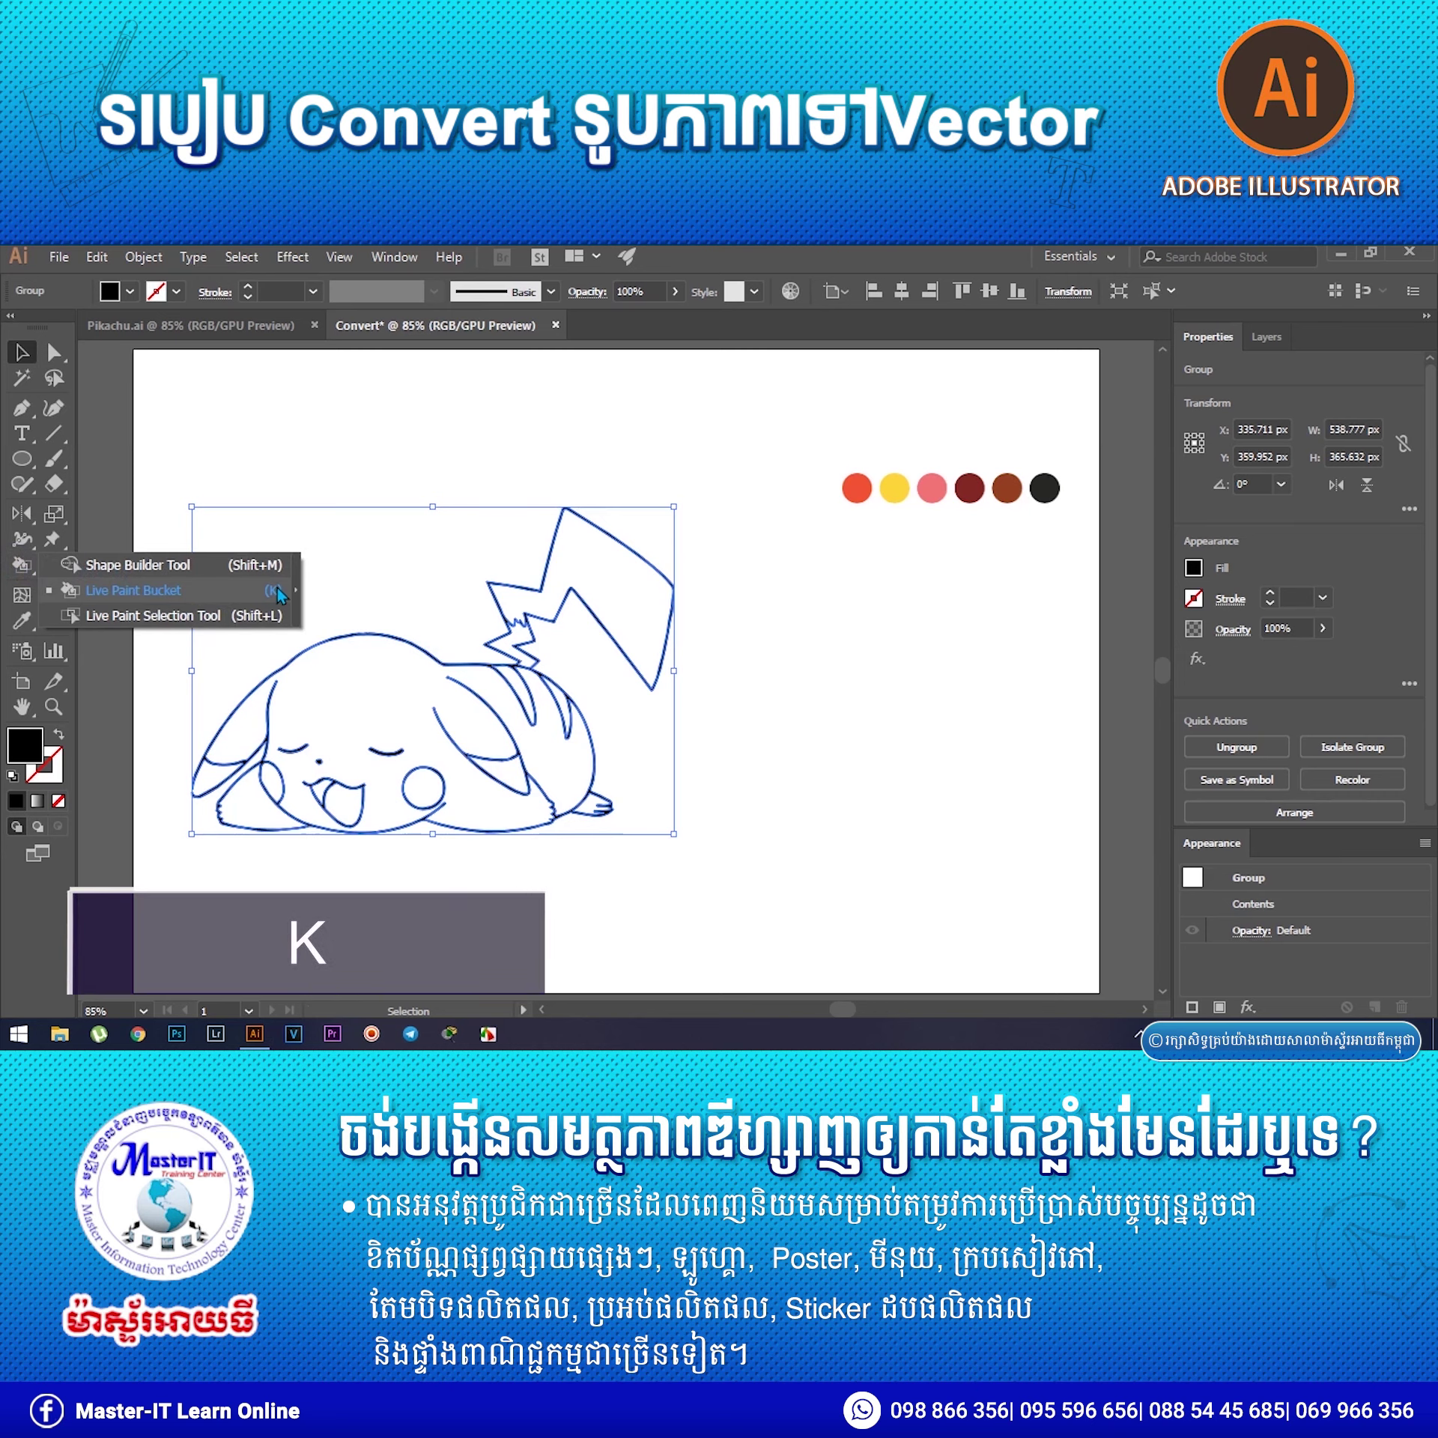
click(775, 613)
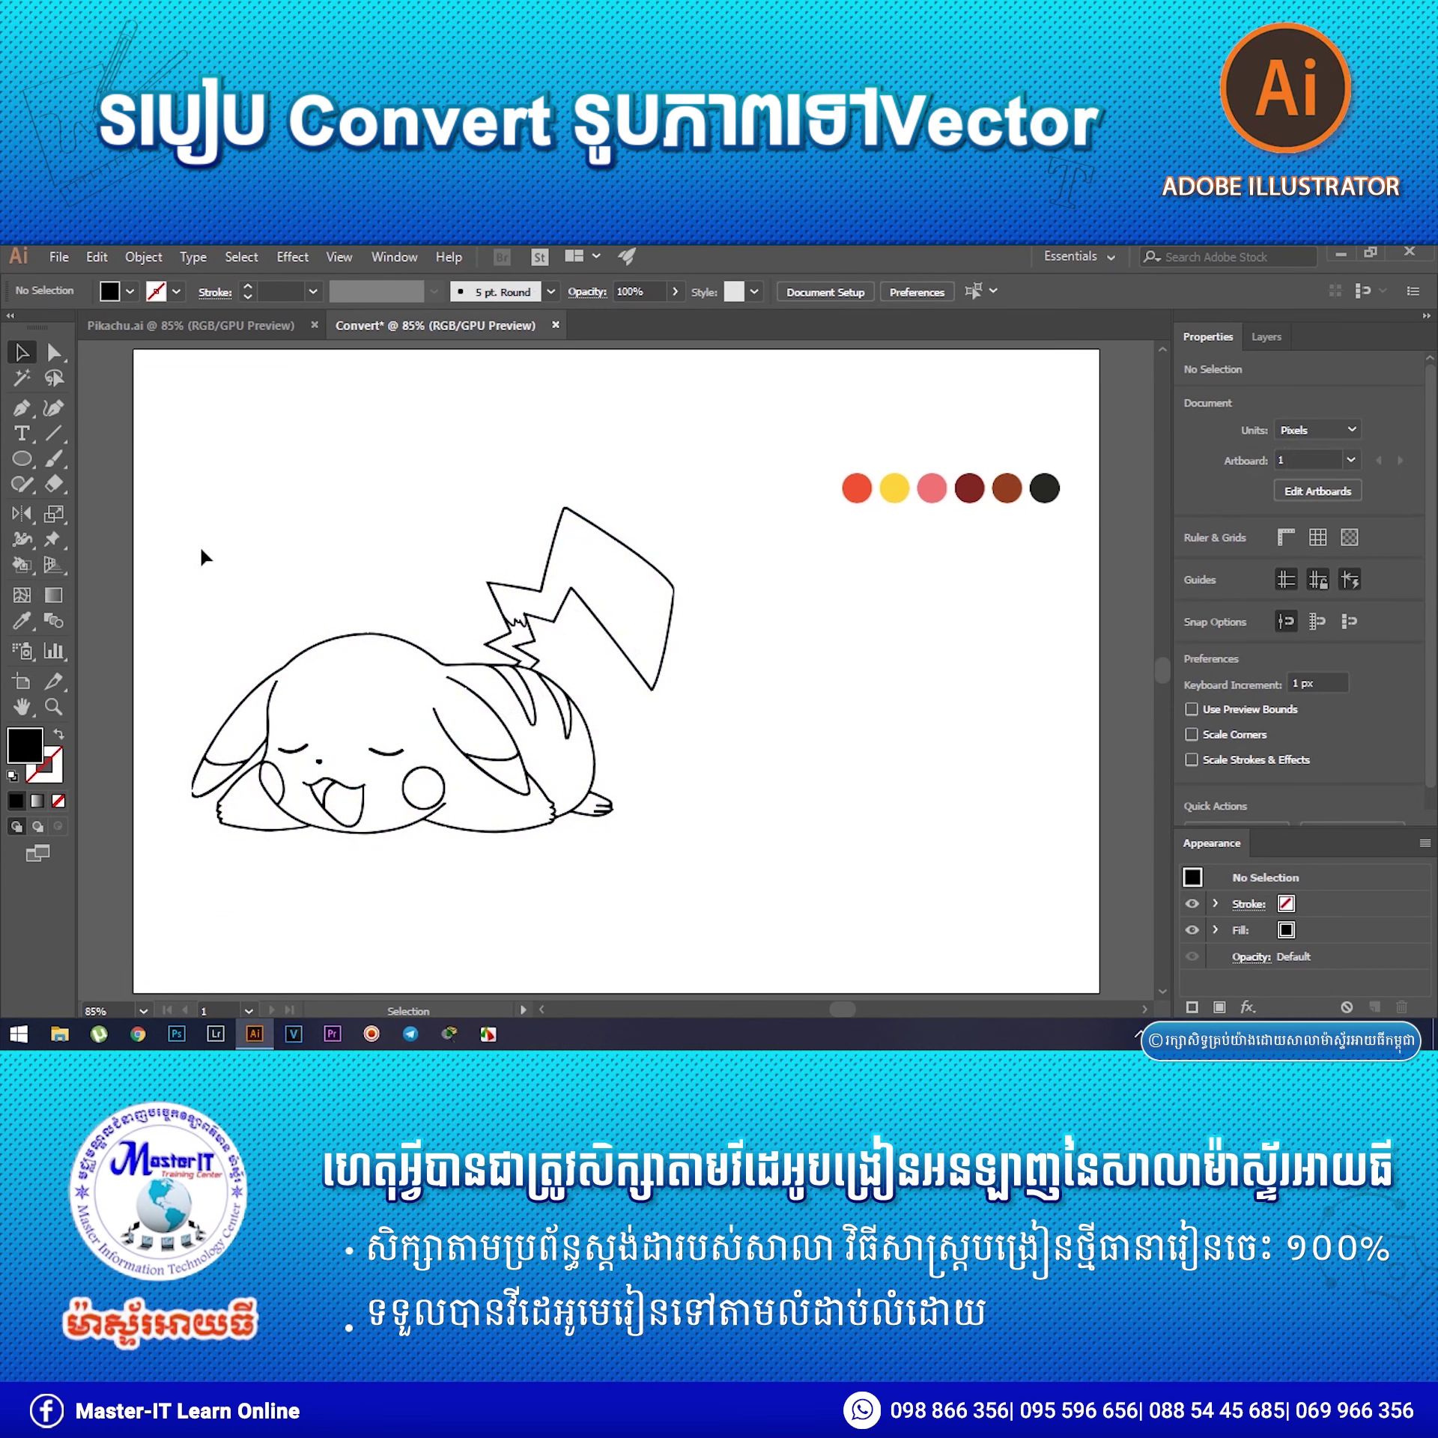
key(a)
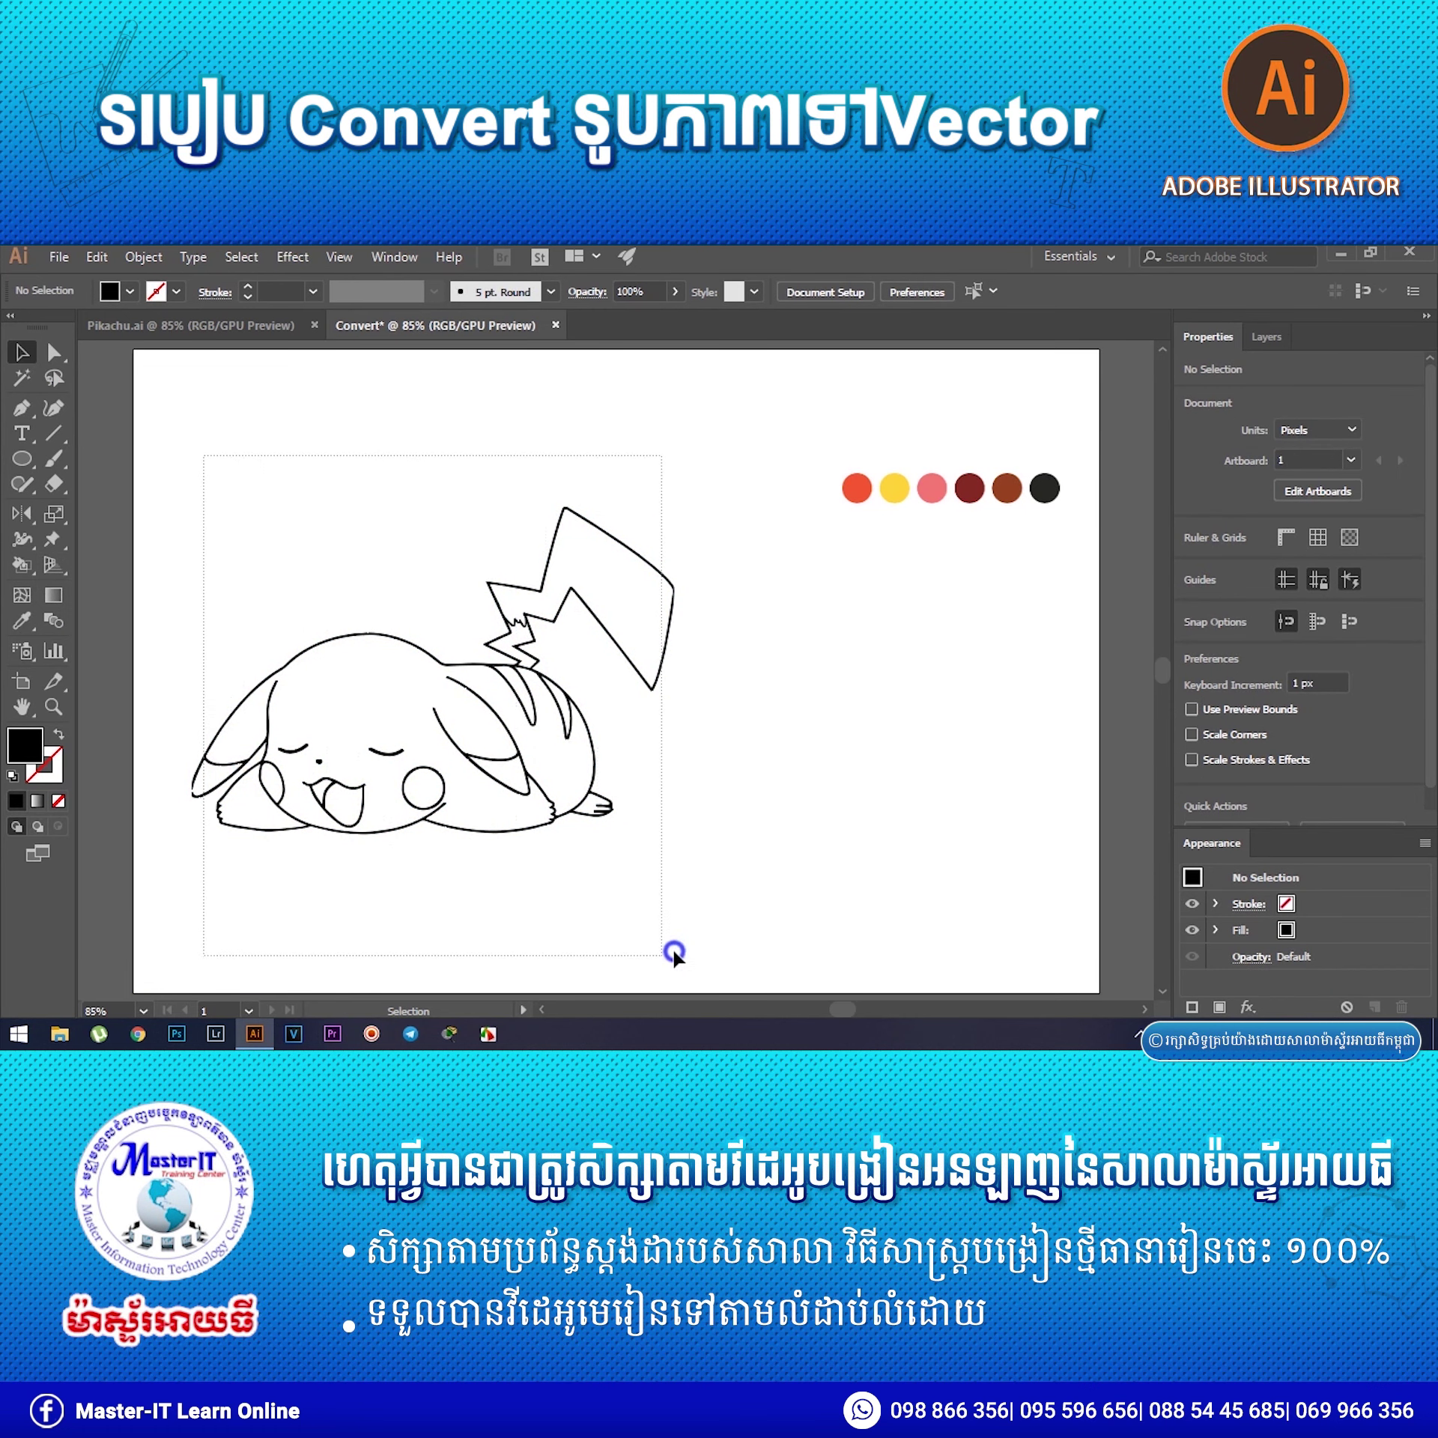
drag(727, 918, 399, 810)
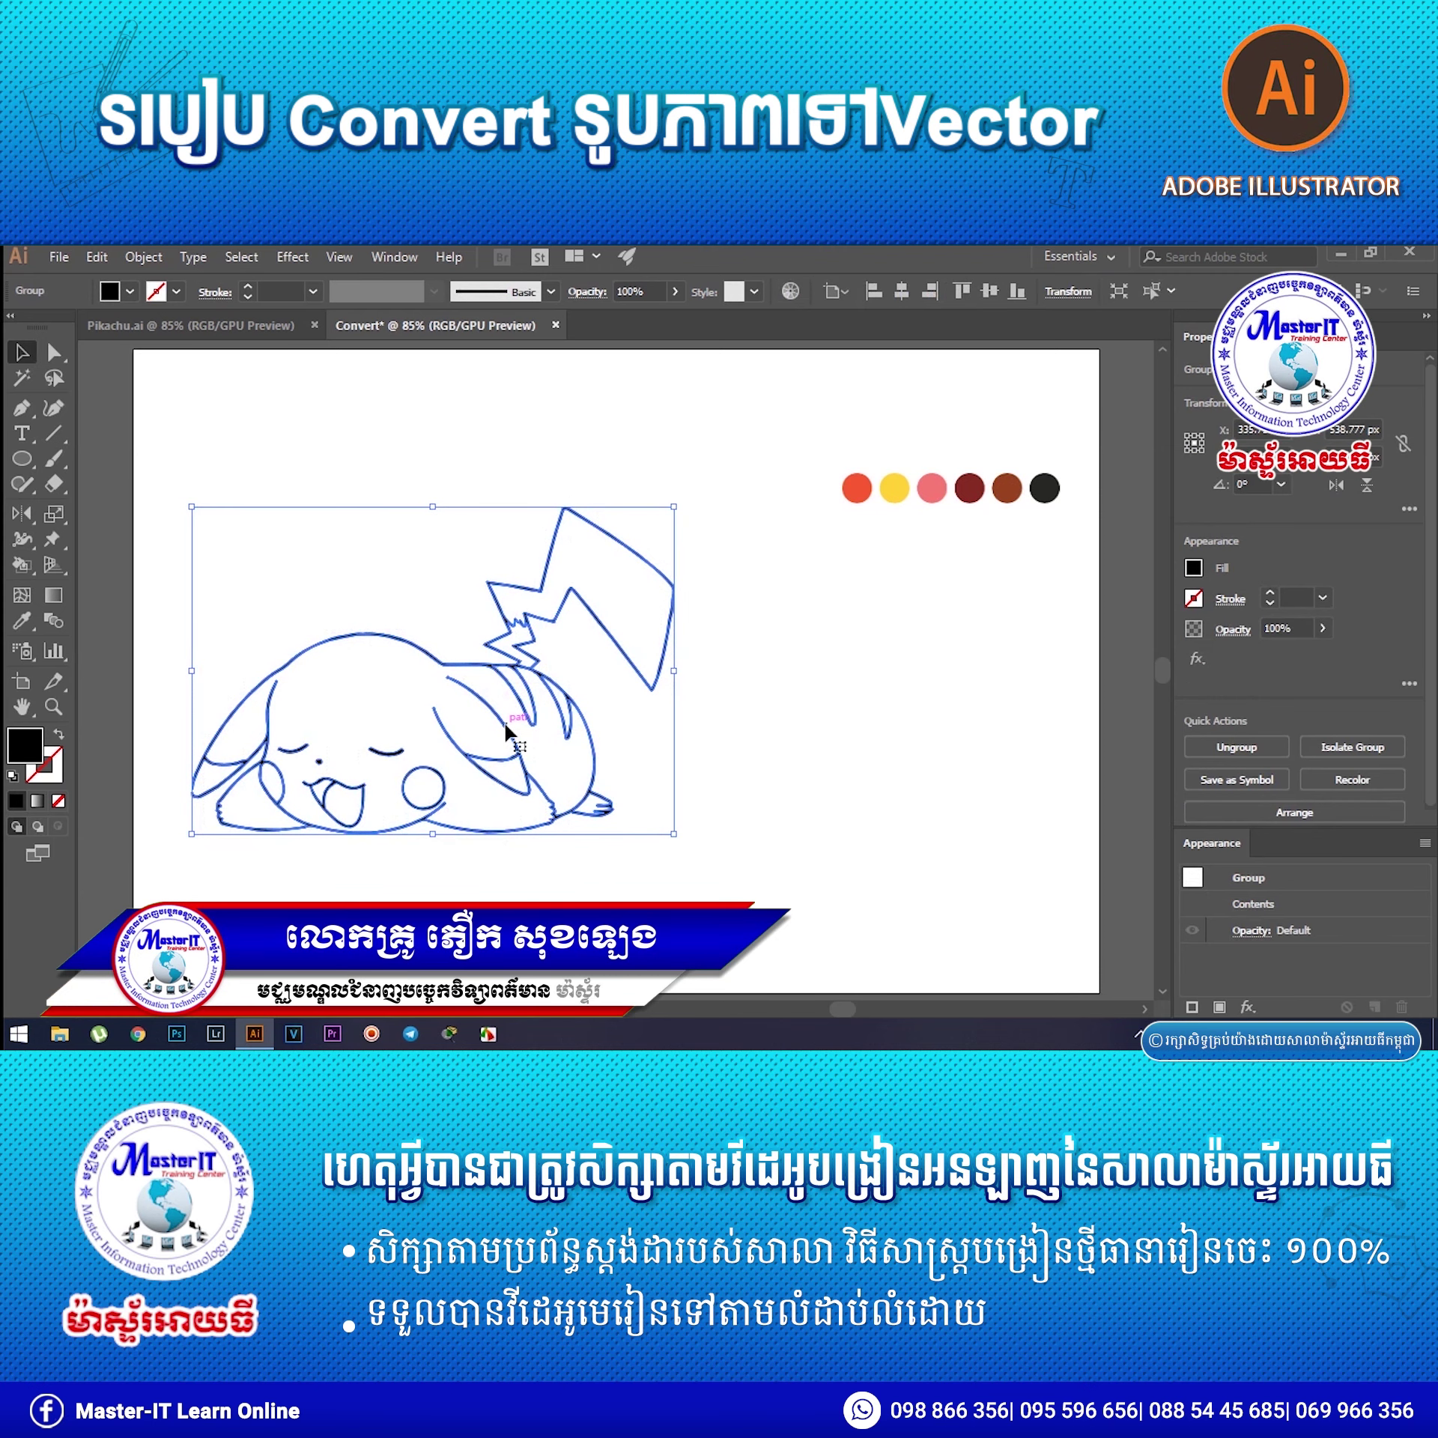
key(k)
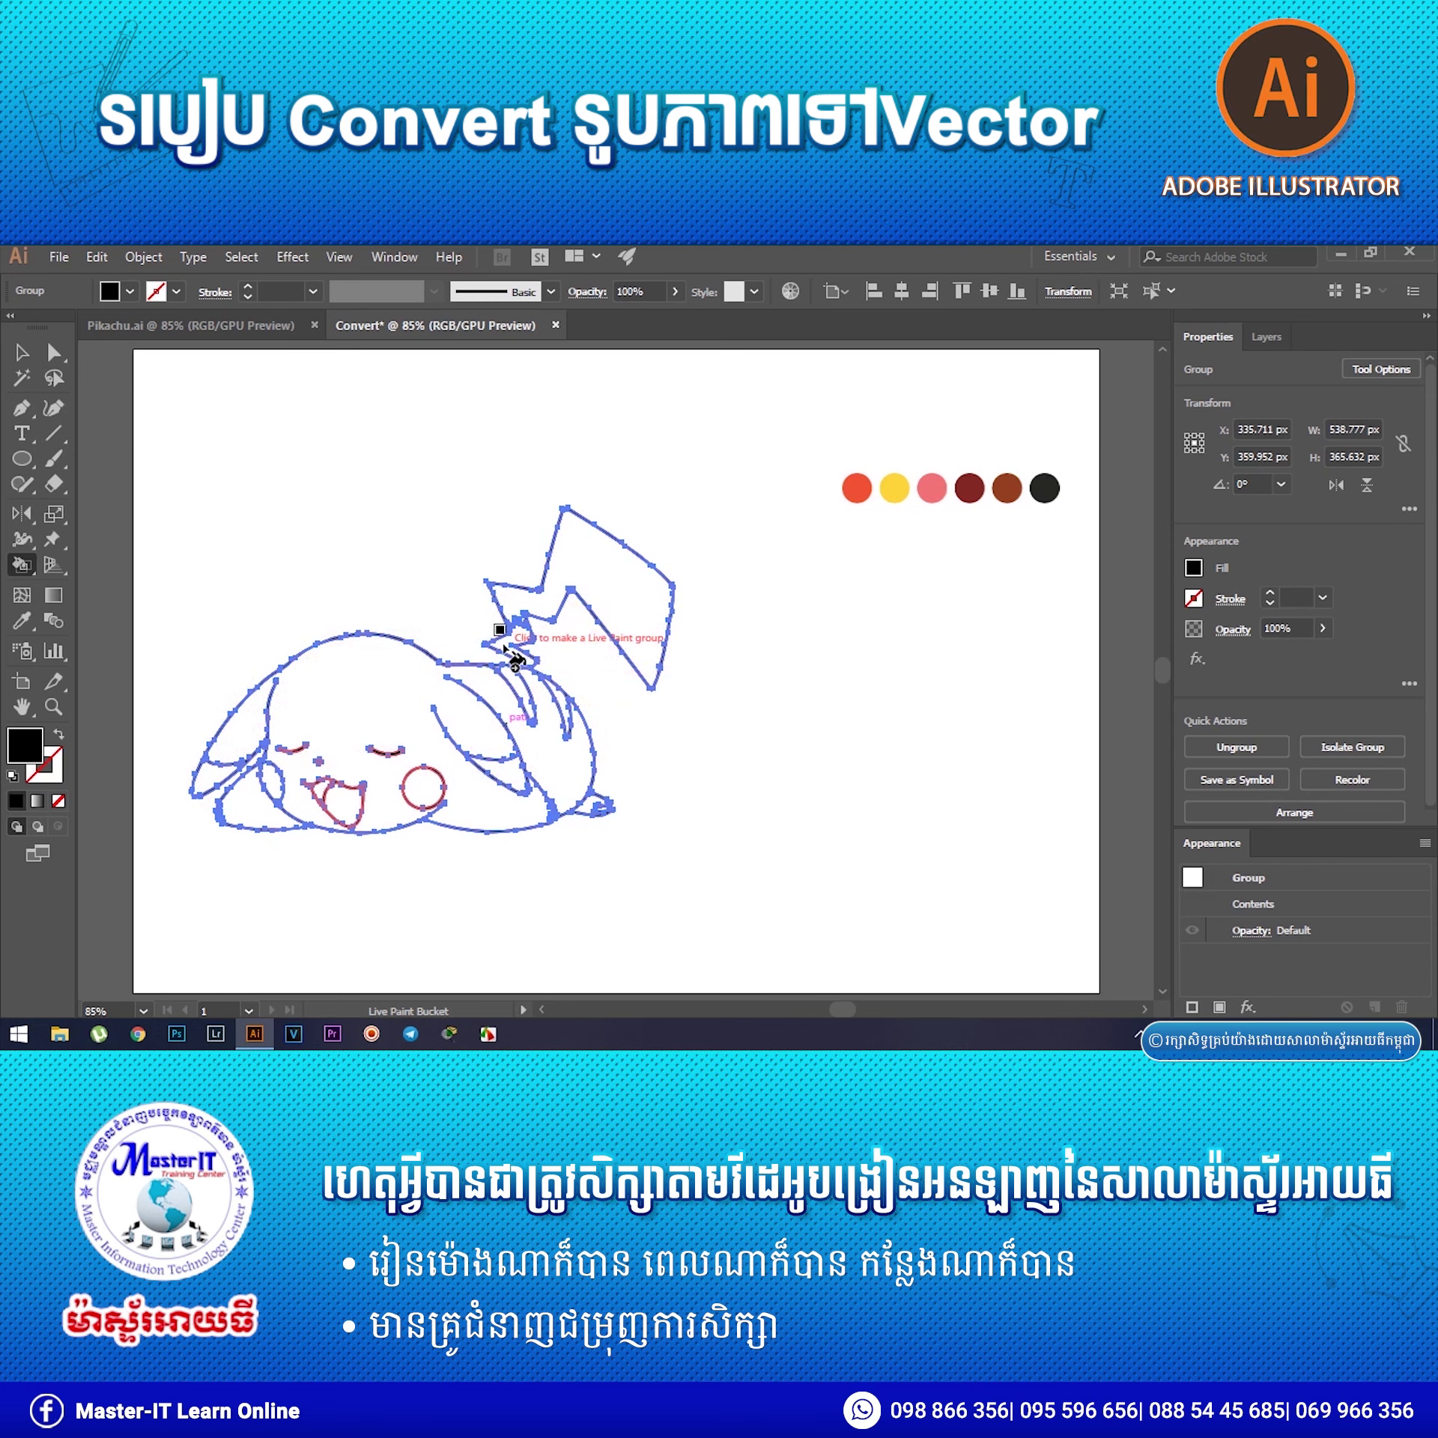
scroll(515, 660, up, 3)
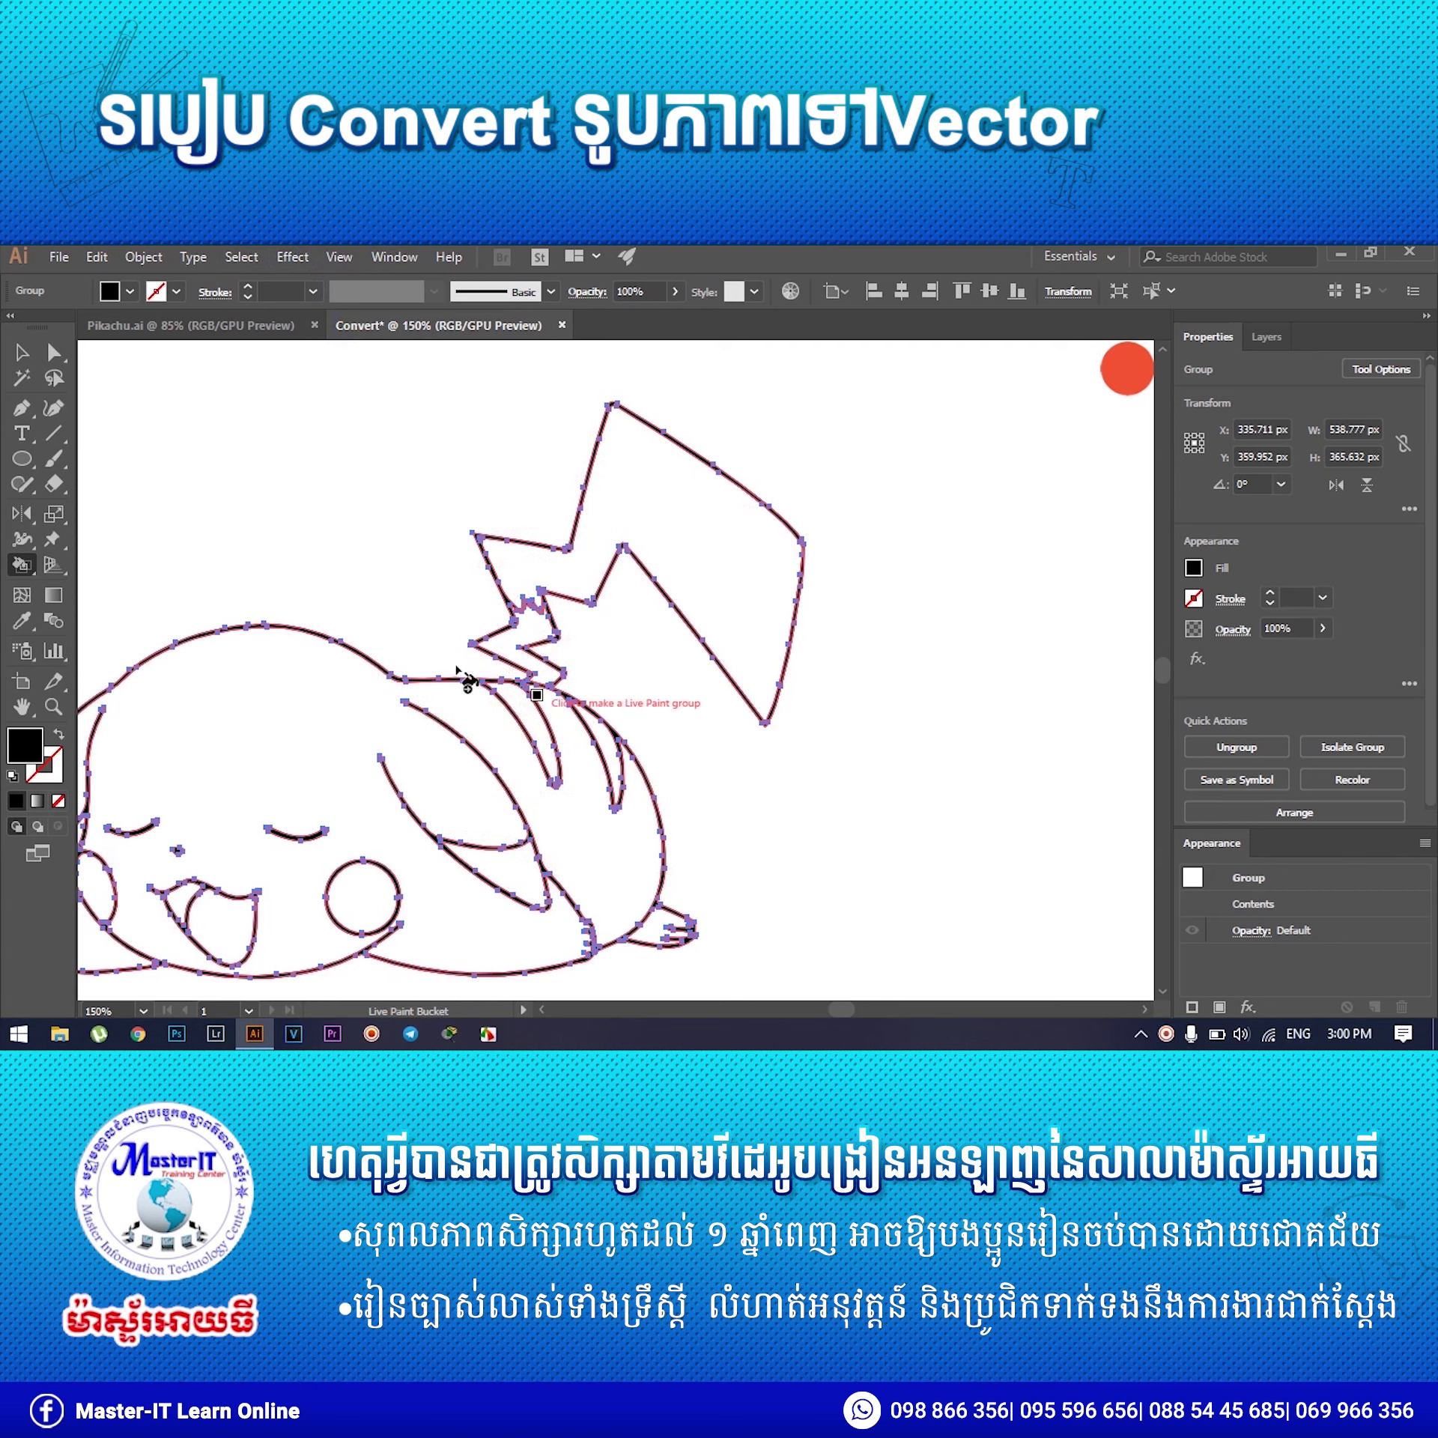
Hide path edges, fit the whole artboard in the window, and hold Alt to sample swatches.
click(333, 259)
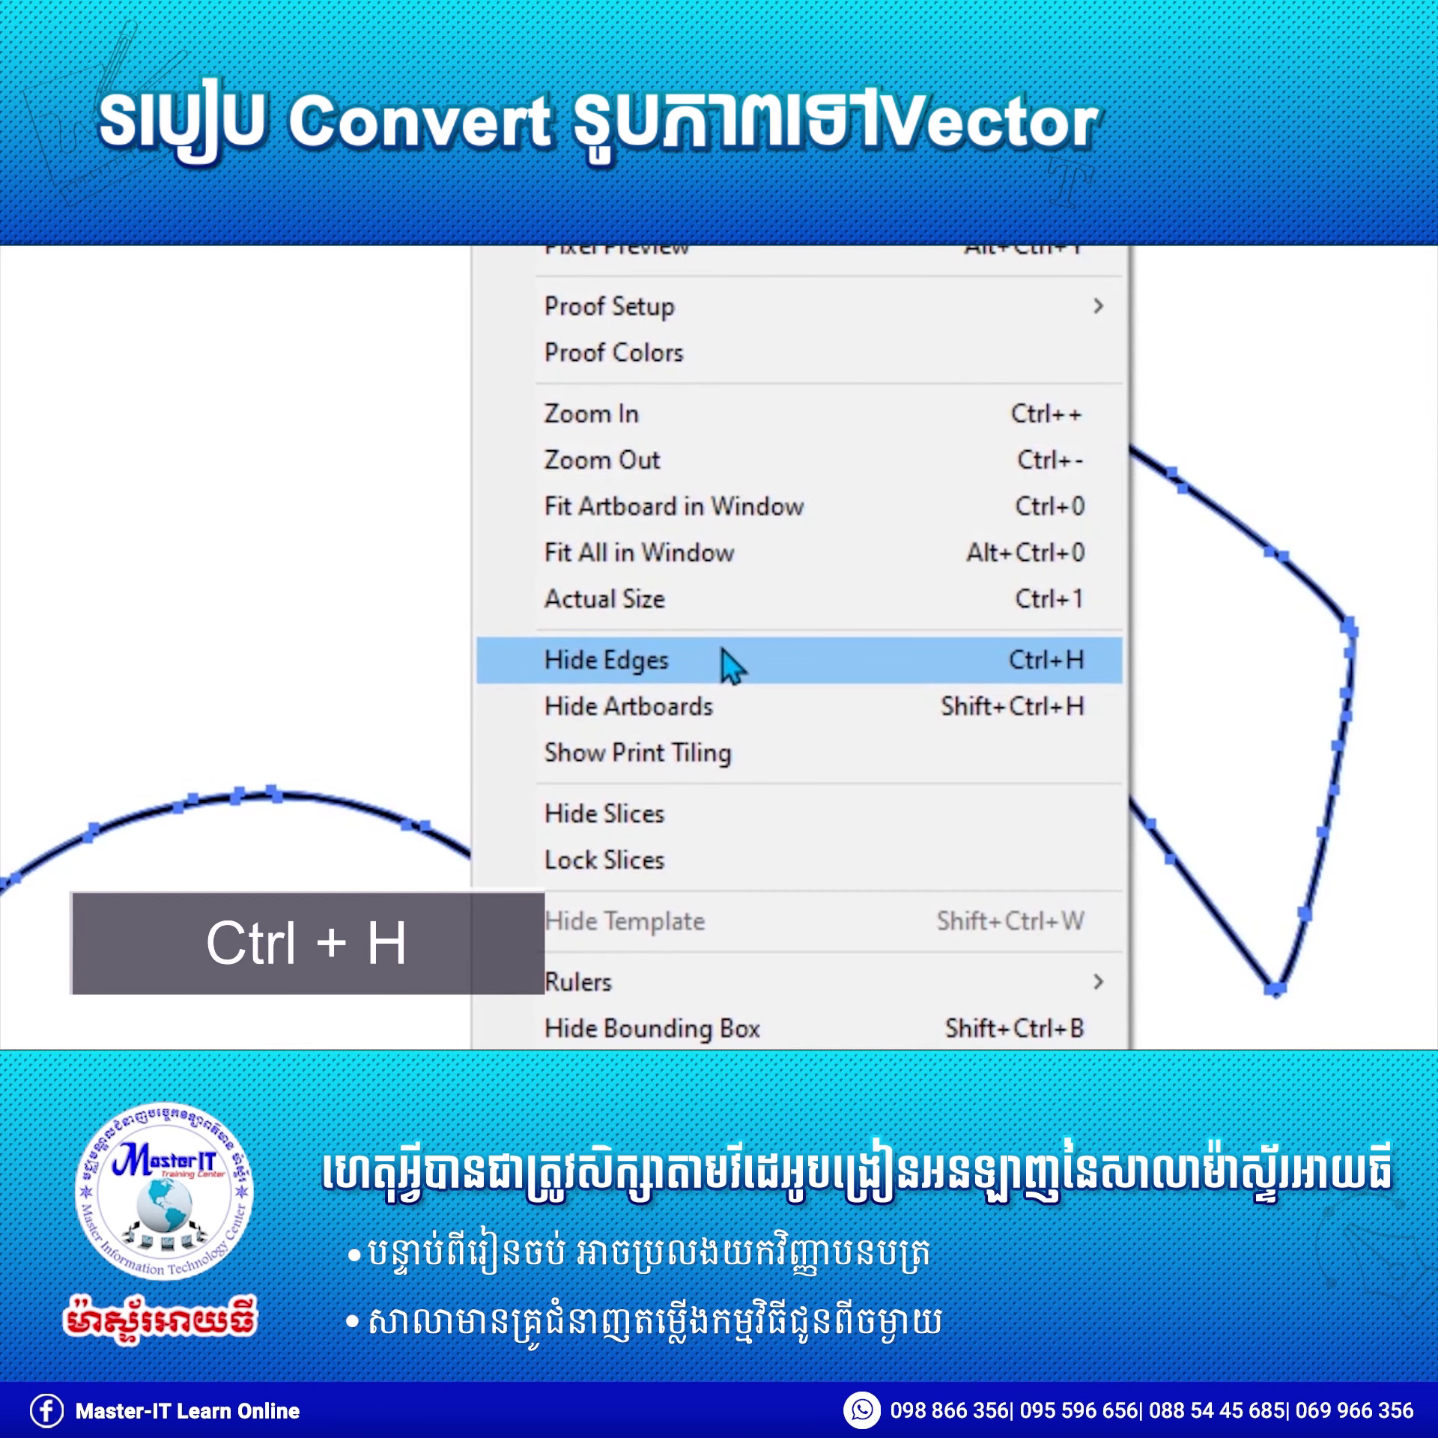
click(491, 557)
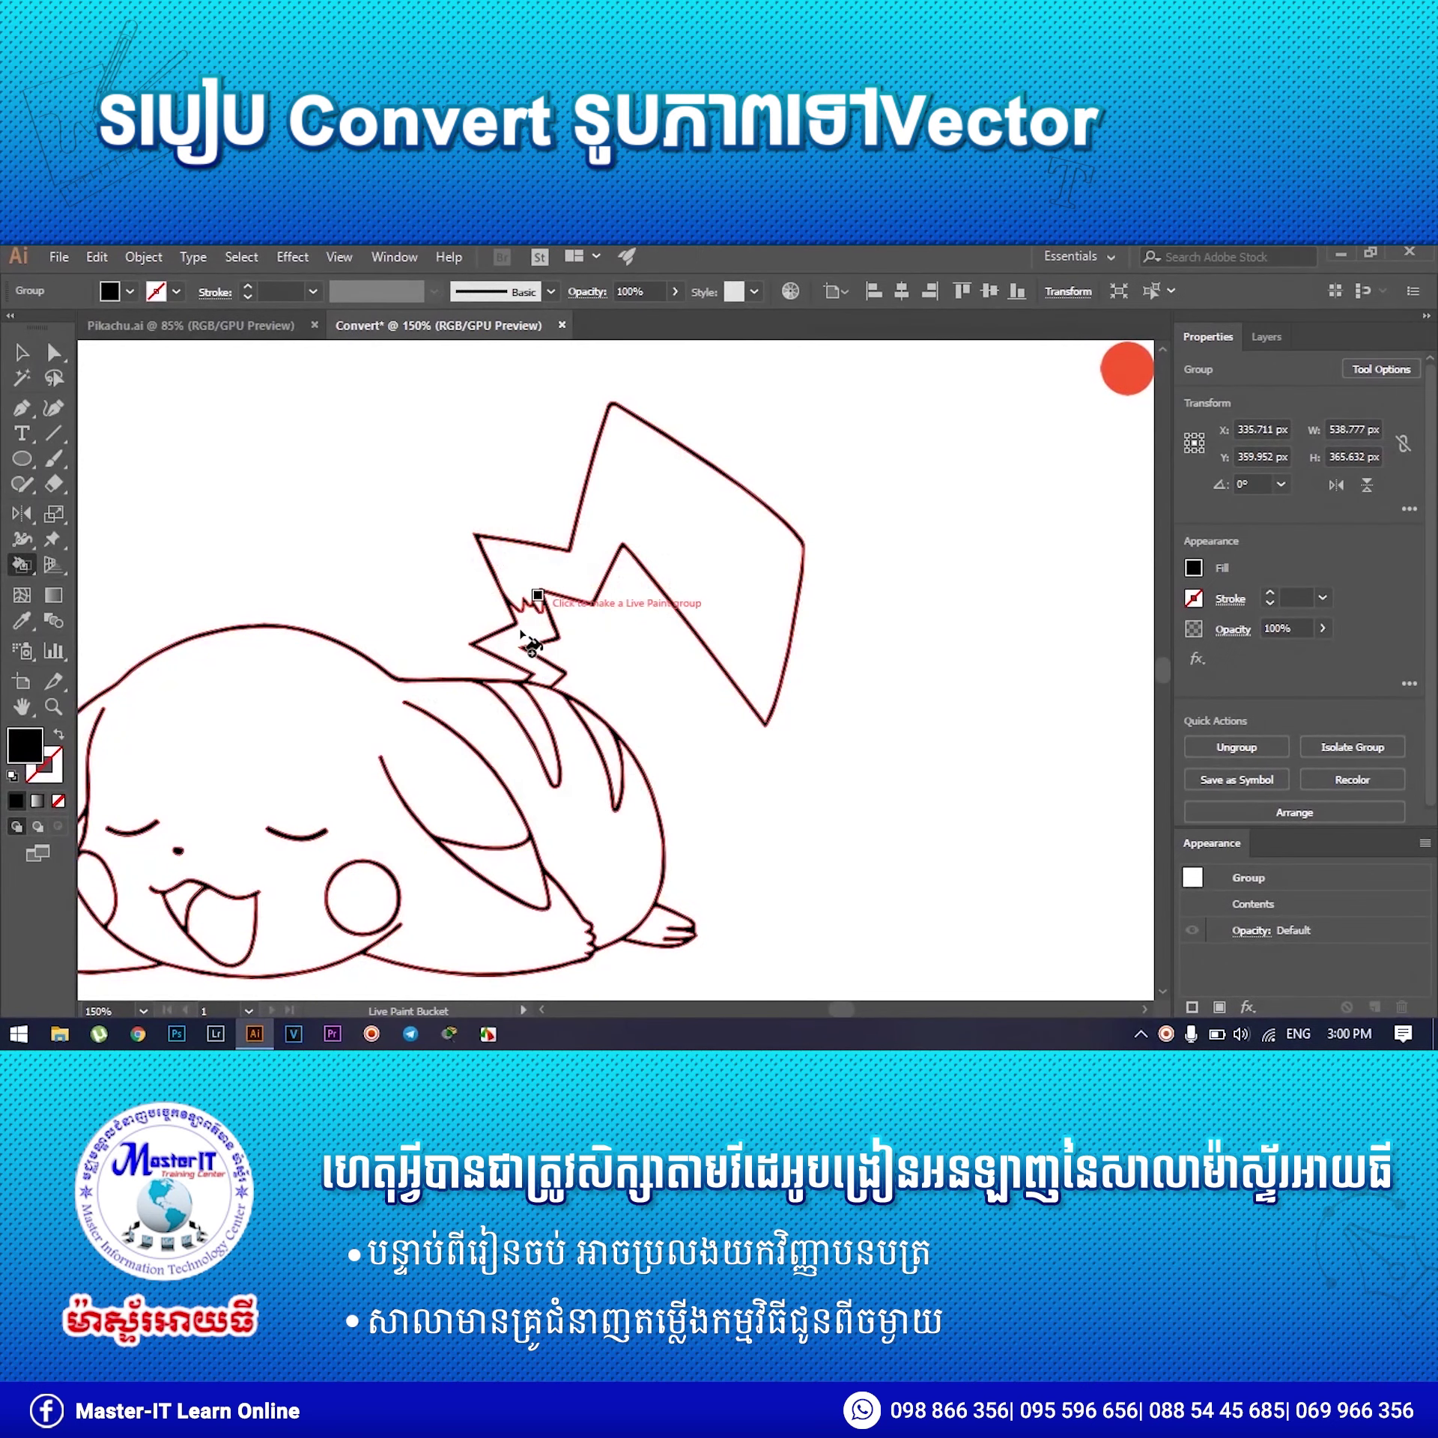
drag(369, 583, 472, 529)
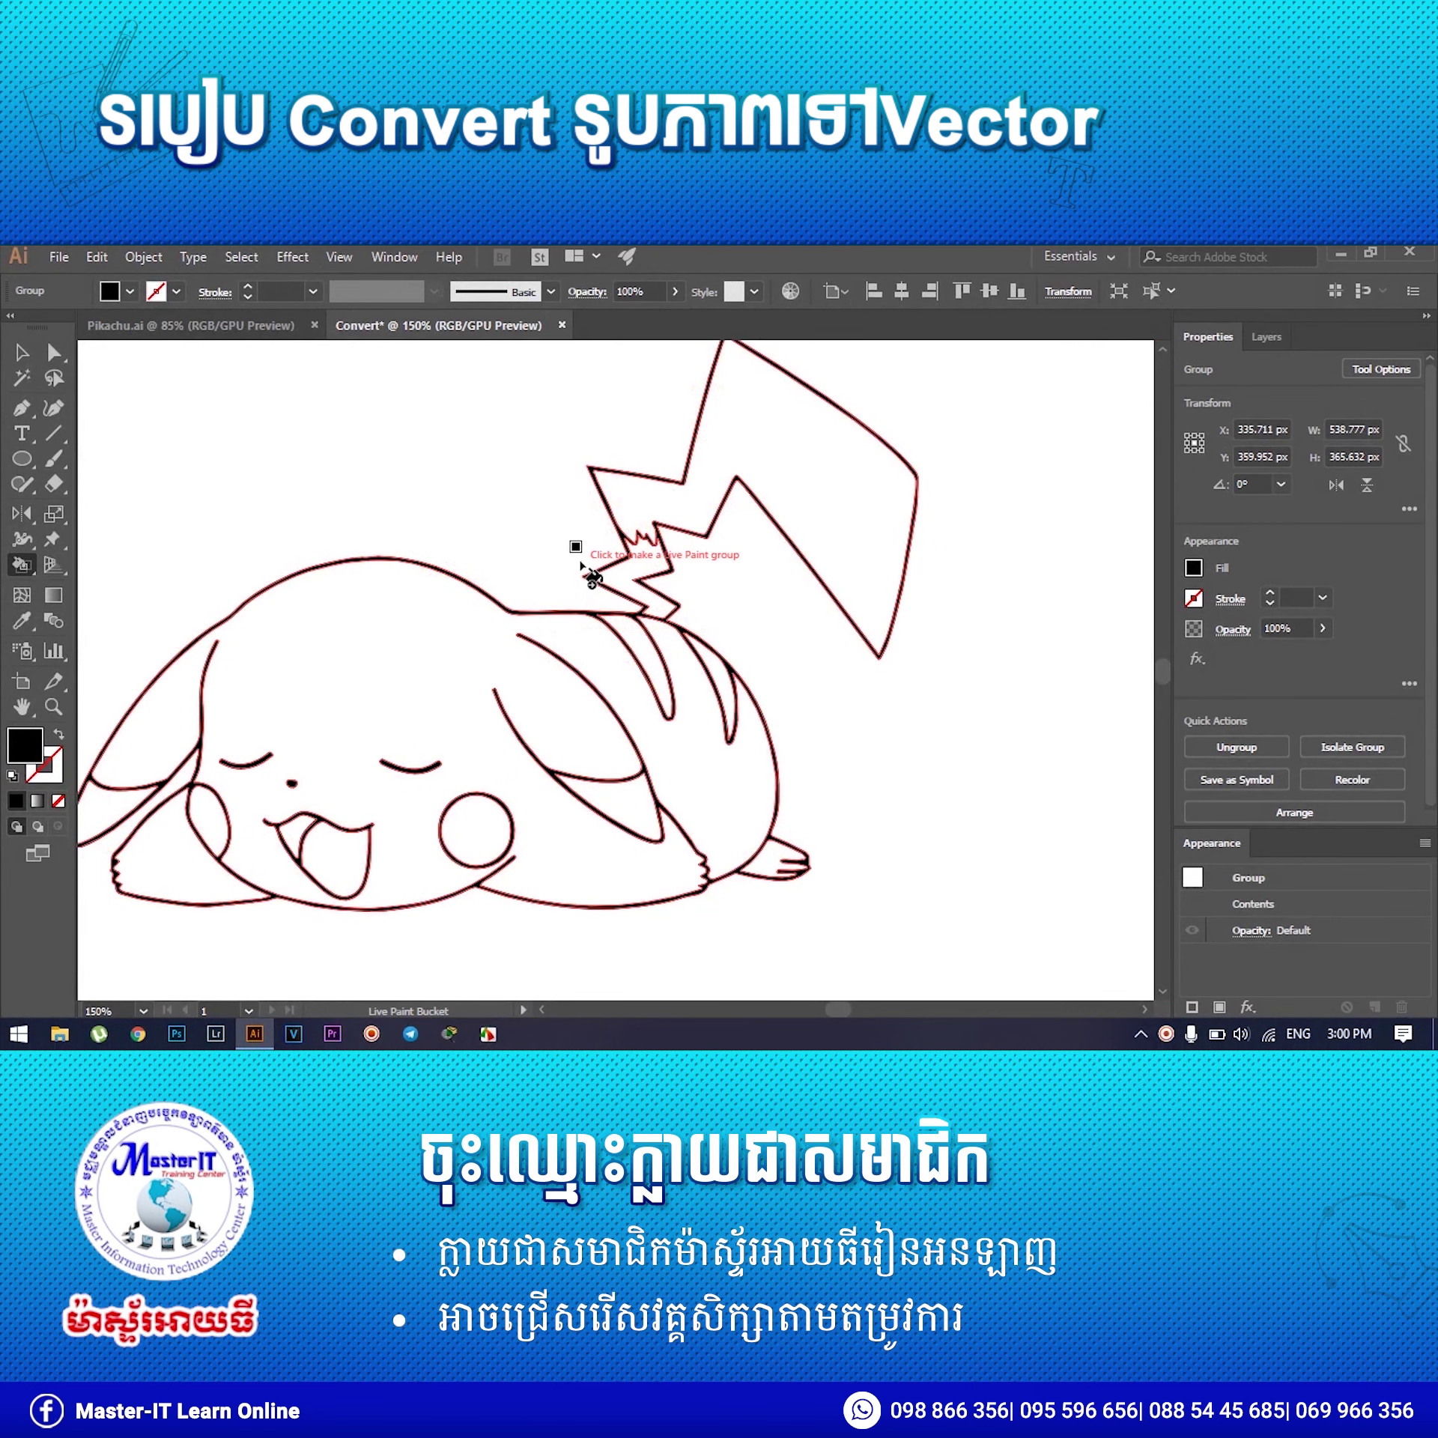
key(ctrl+0)
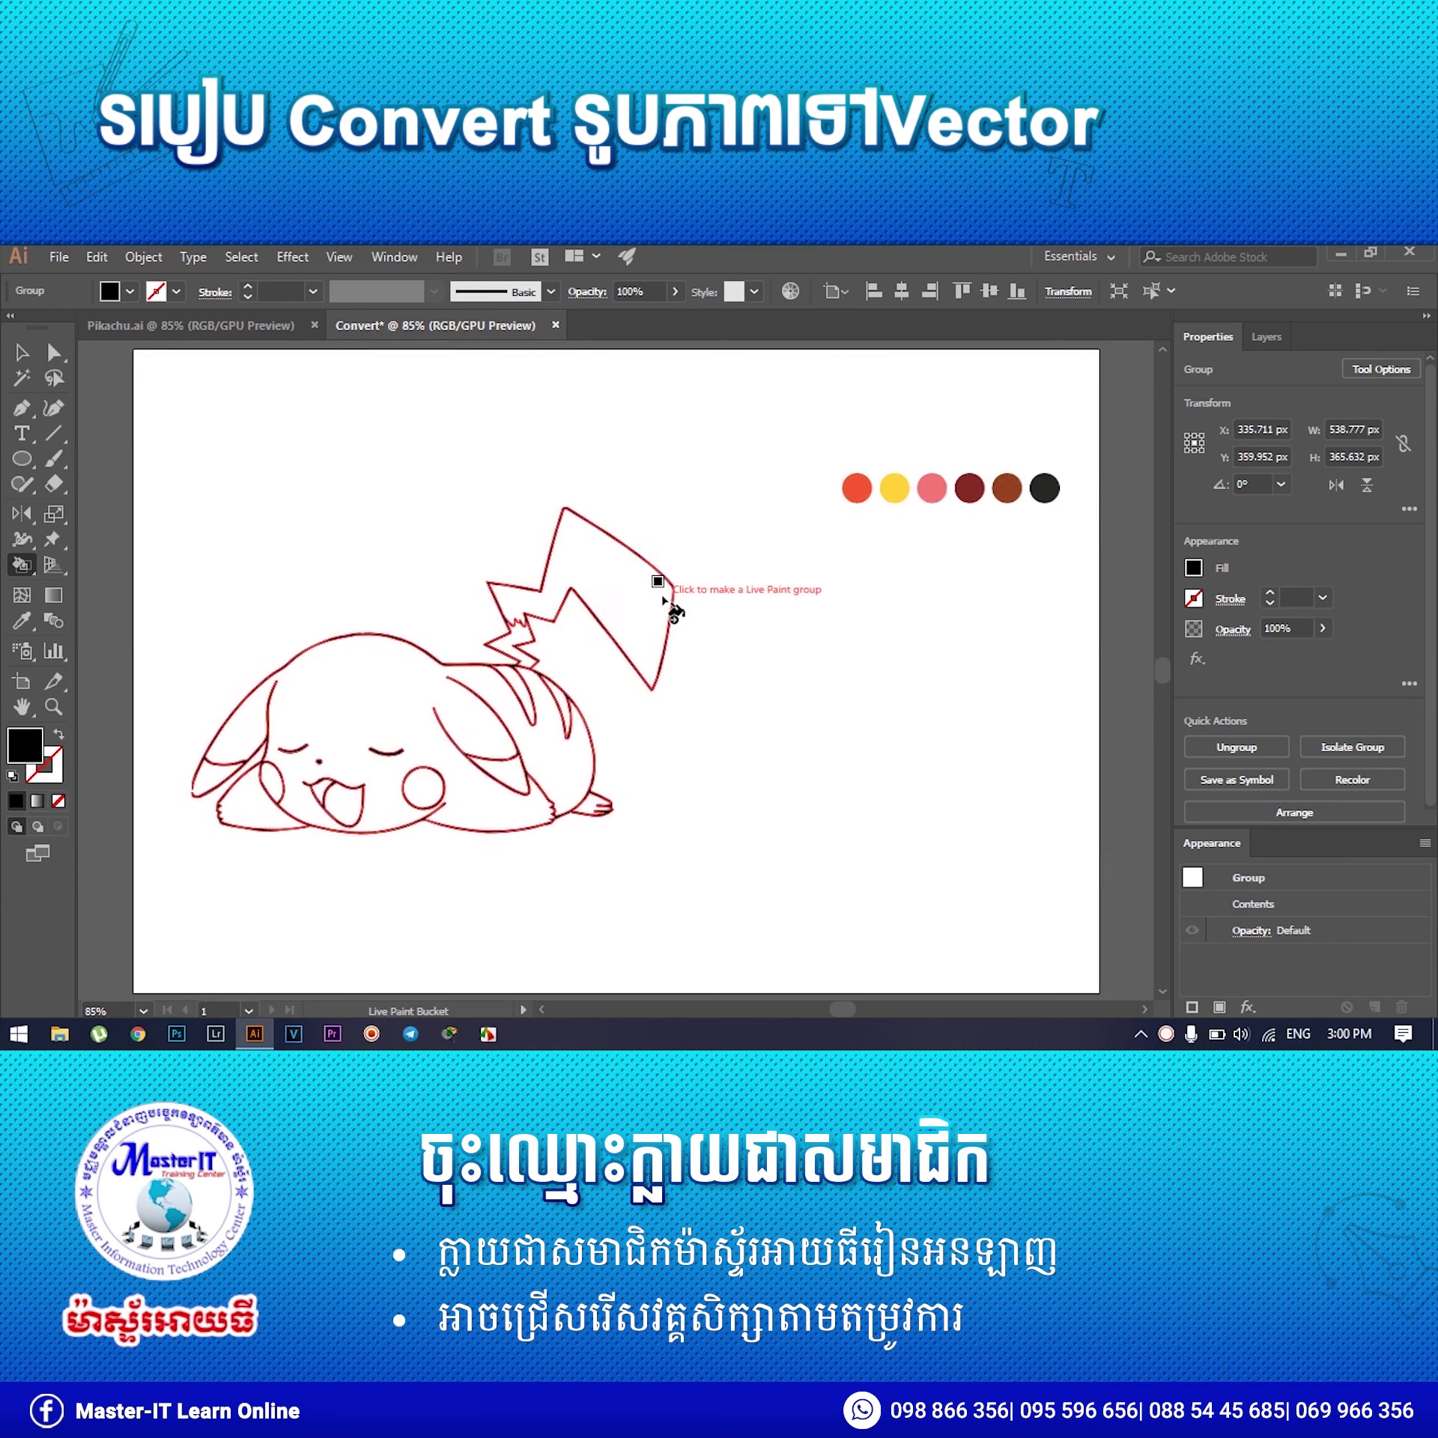
key(alt)
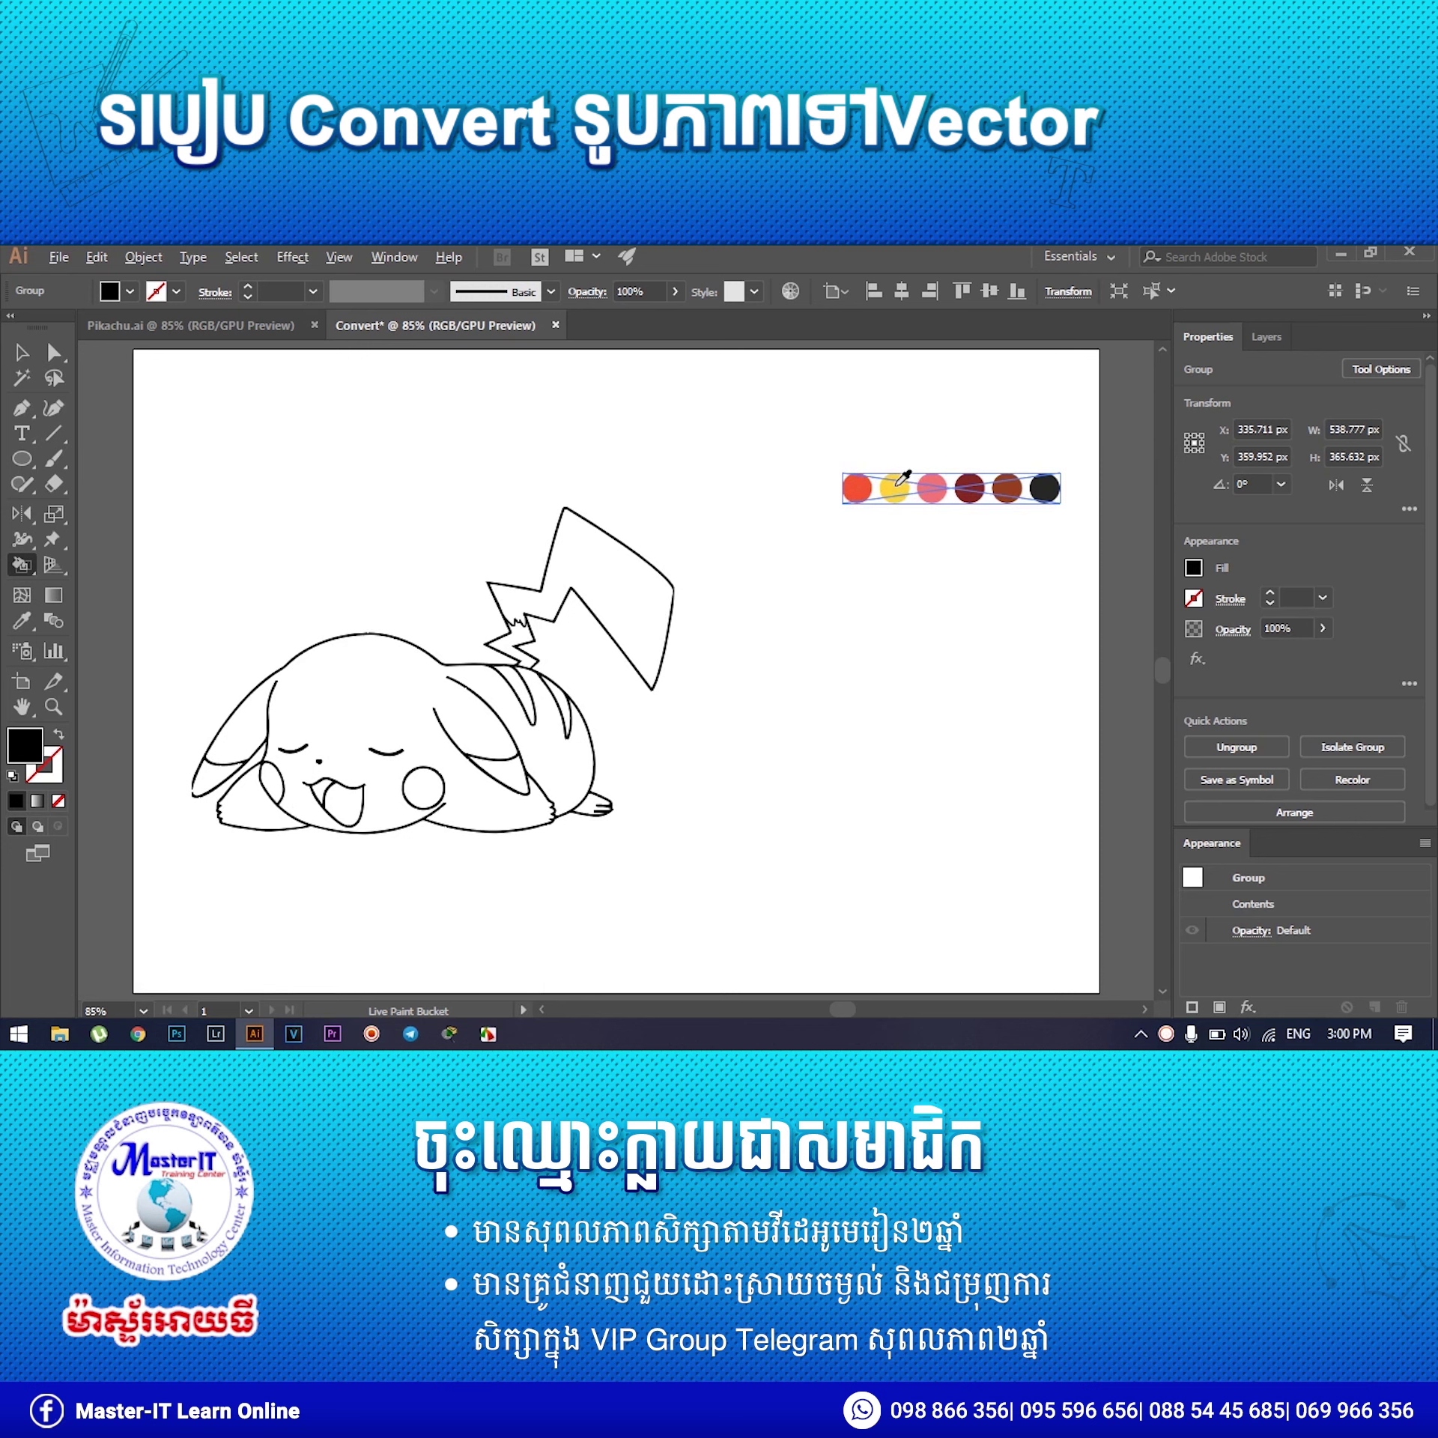
Live-paint Pikachu's body, tail, lower-left arm and foot yellow.
alt+click(896, 484)
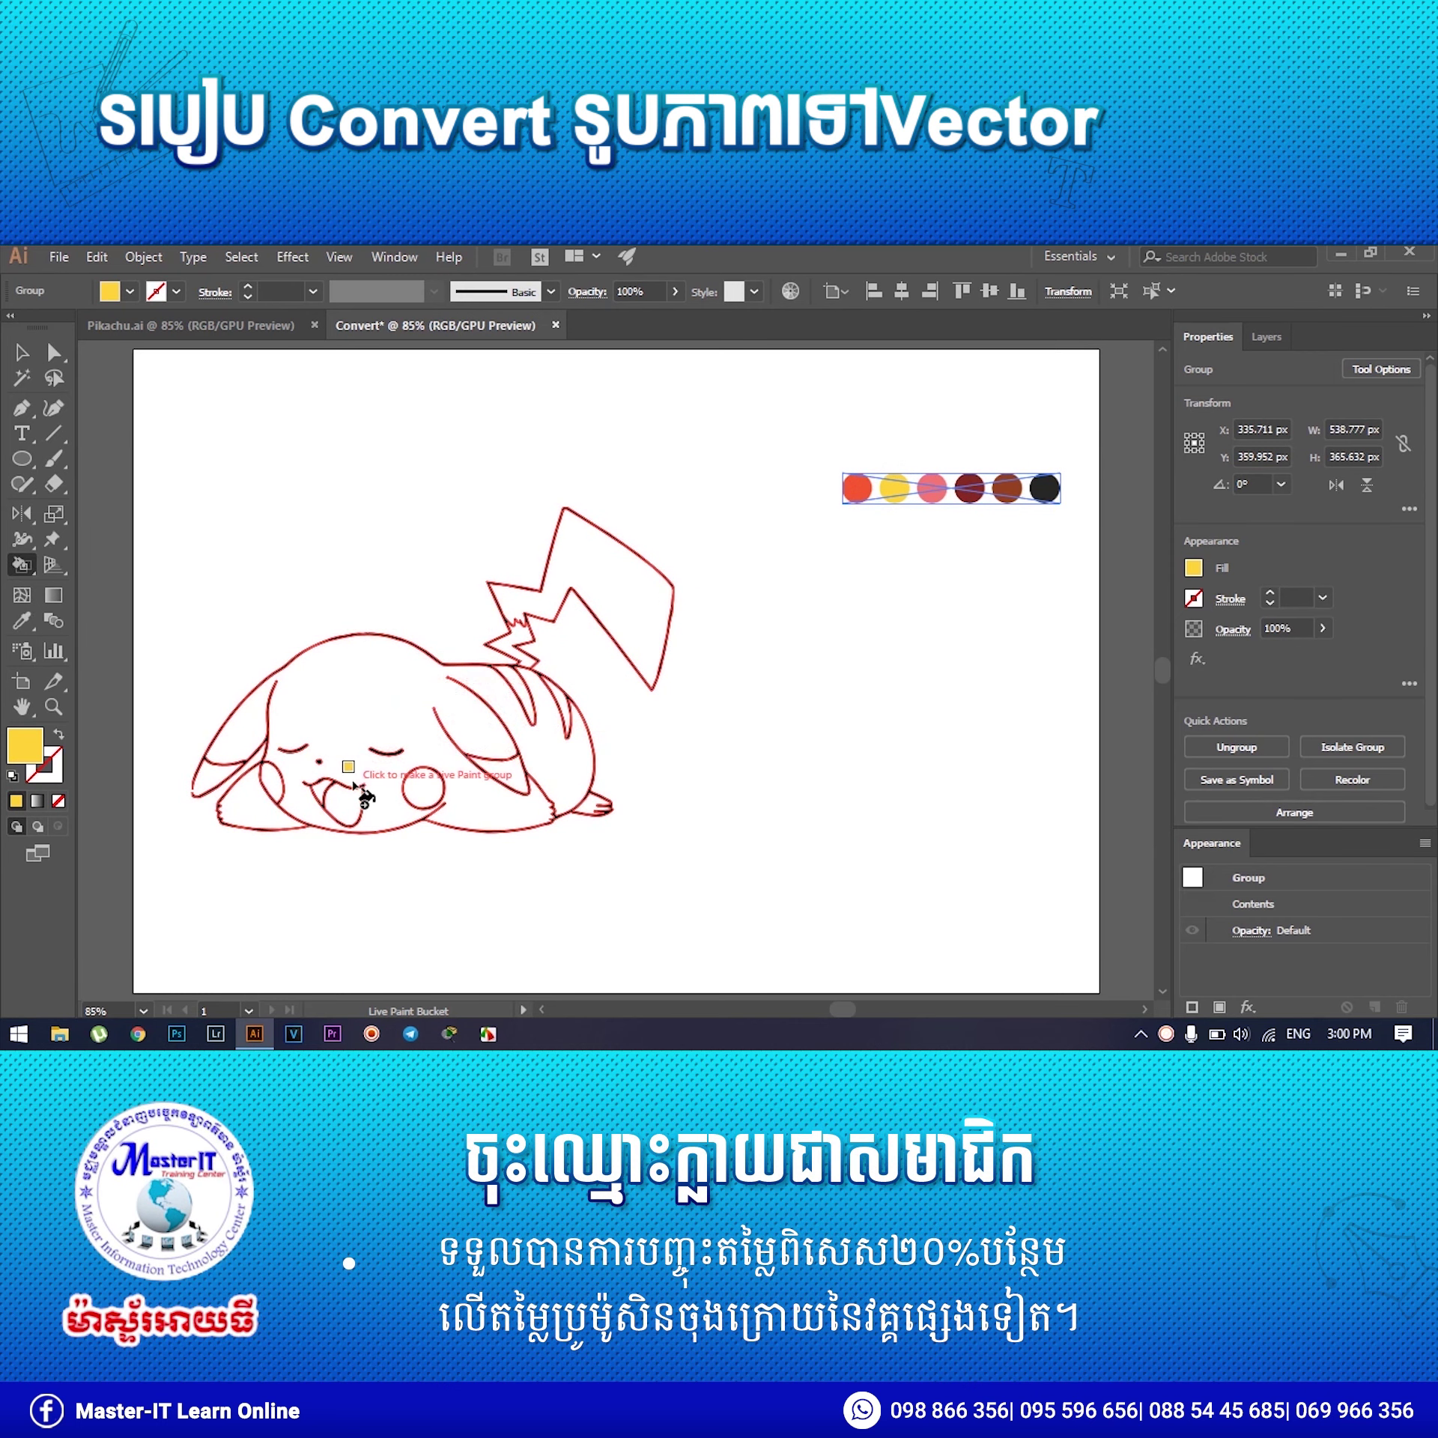
click(354, 687)
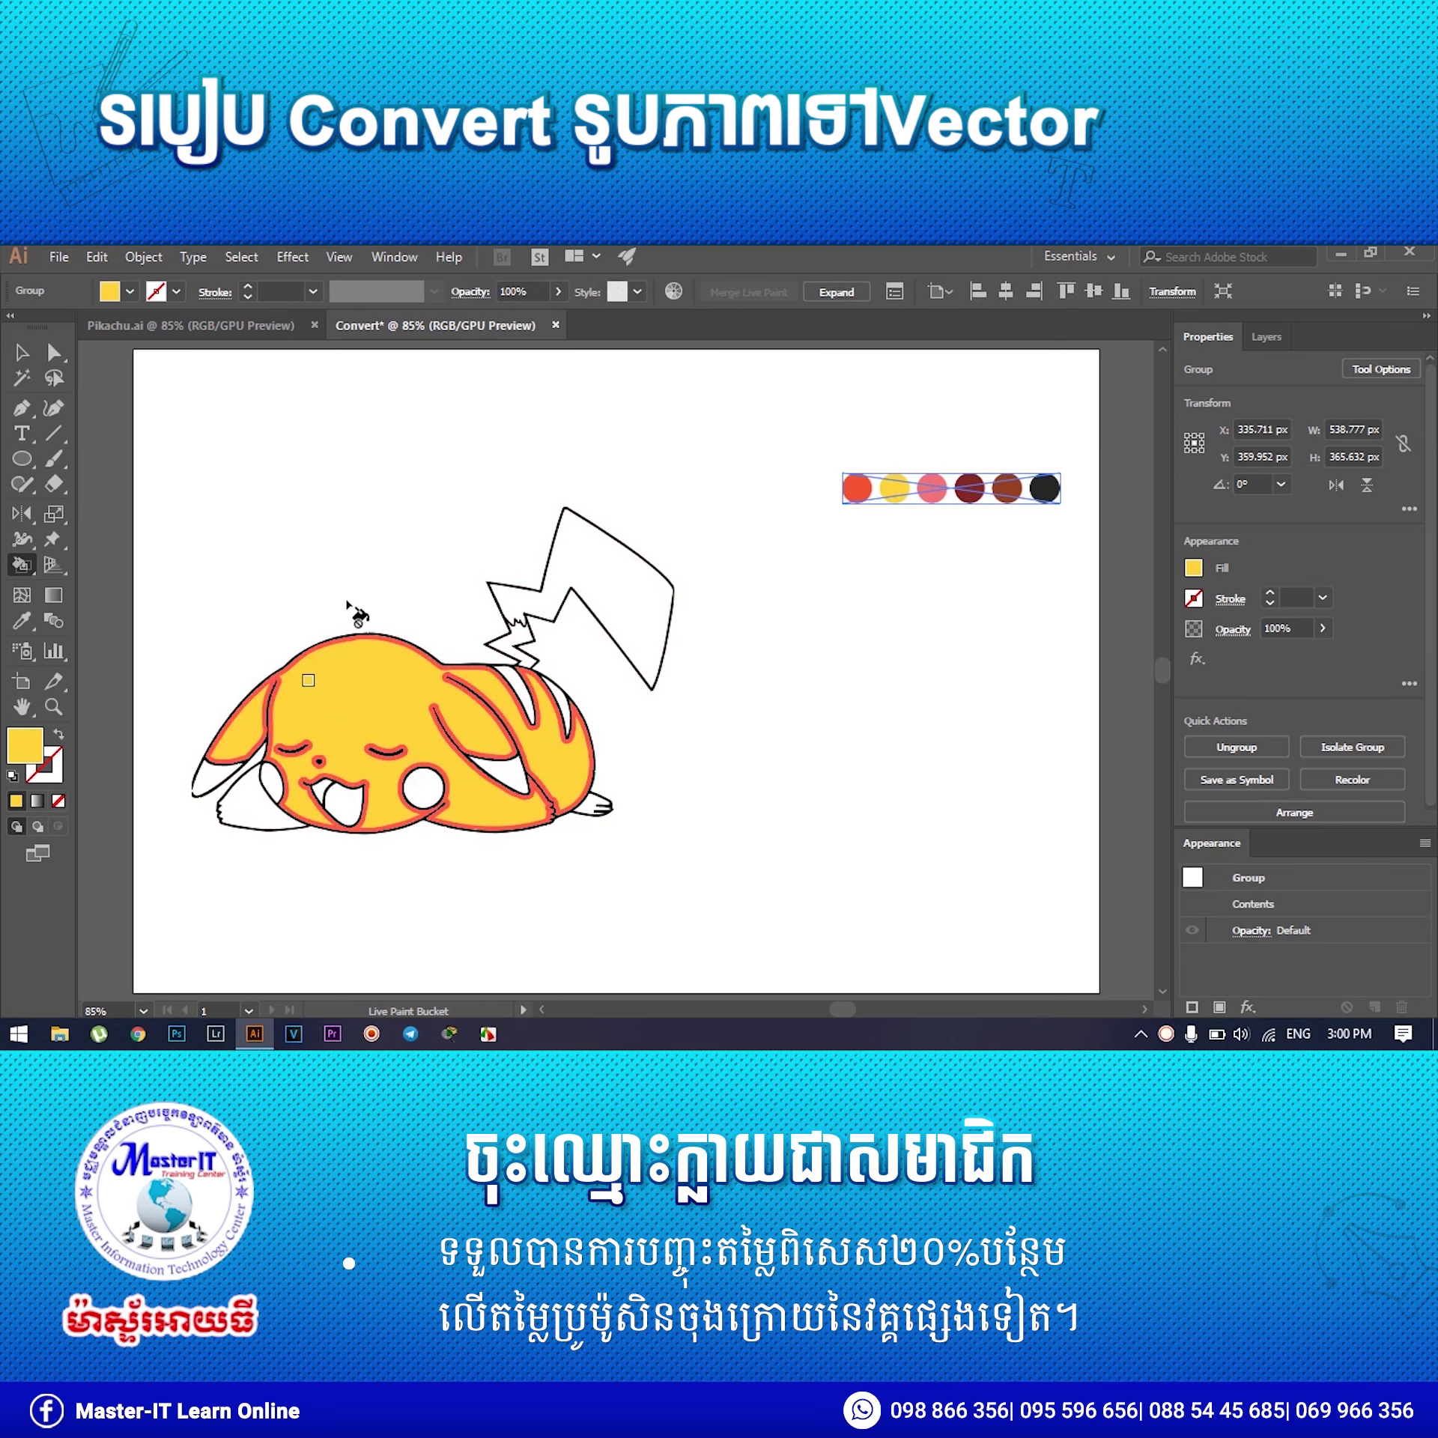
click(610, 577)
click(248, 808)
click(593, 805)
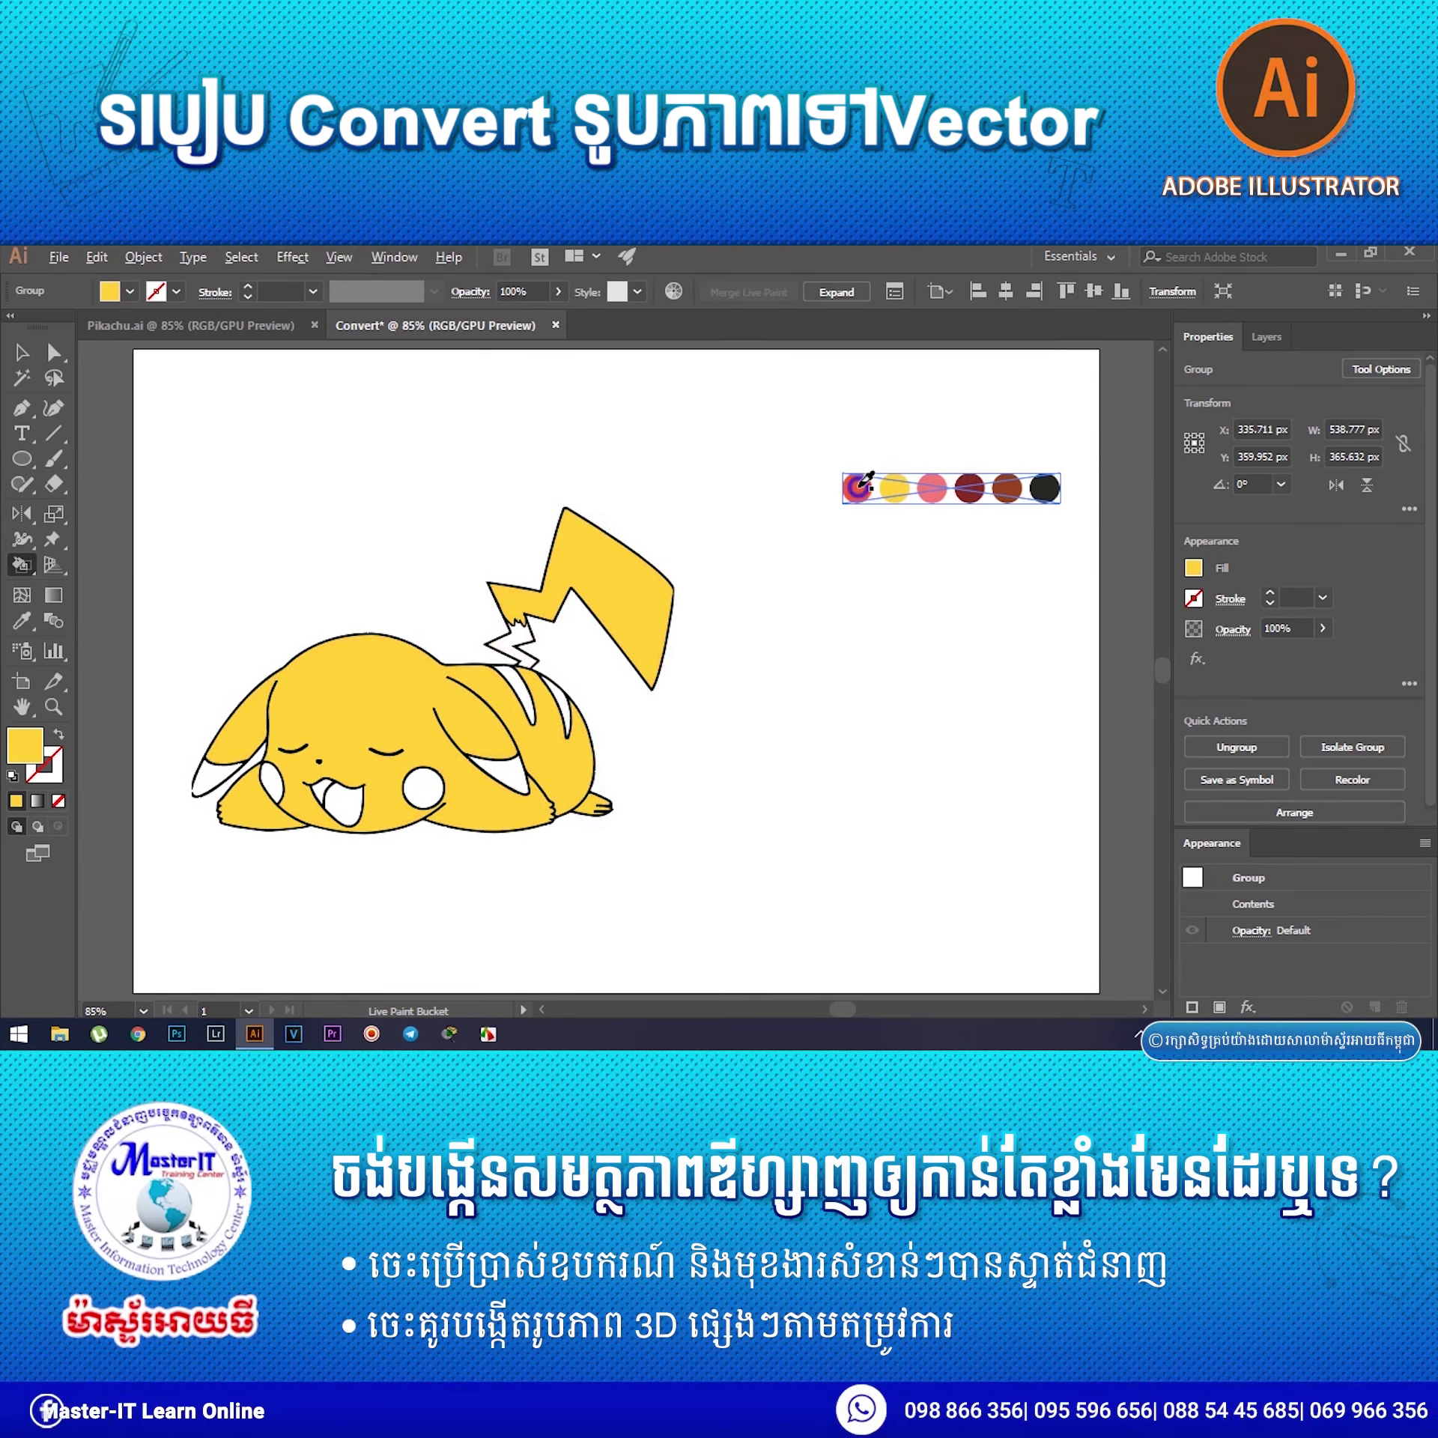
Paint both cheeks and the two back stripes red.
alt+click(861, 485)
click(269, 772)
click(426, 790)
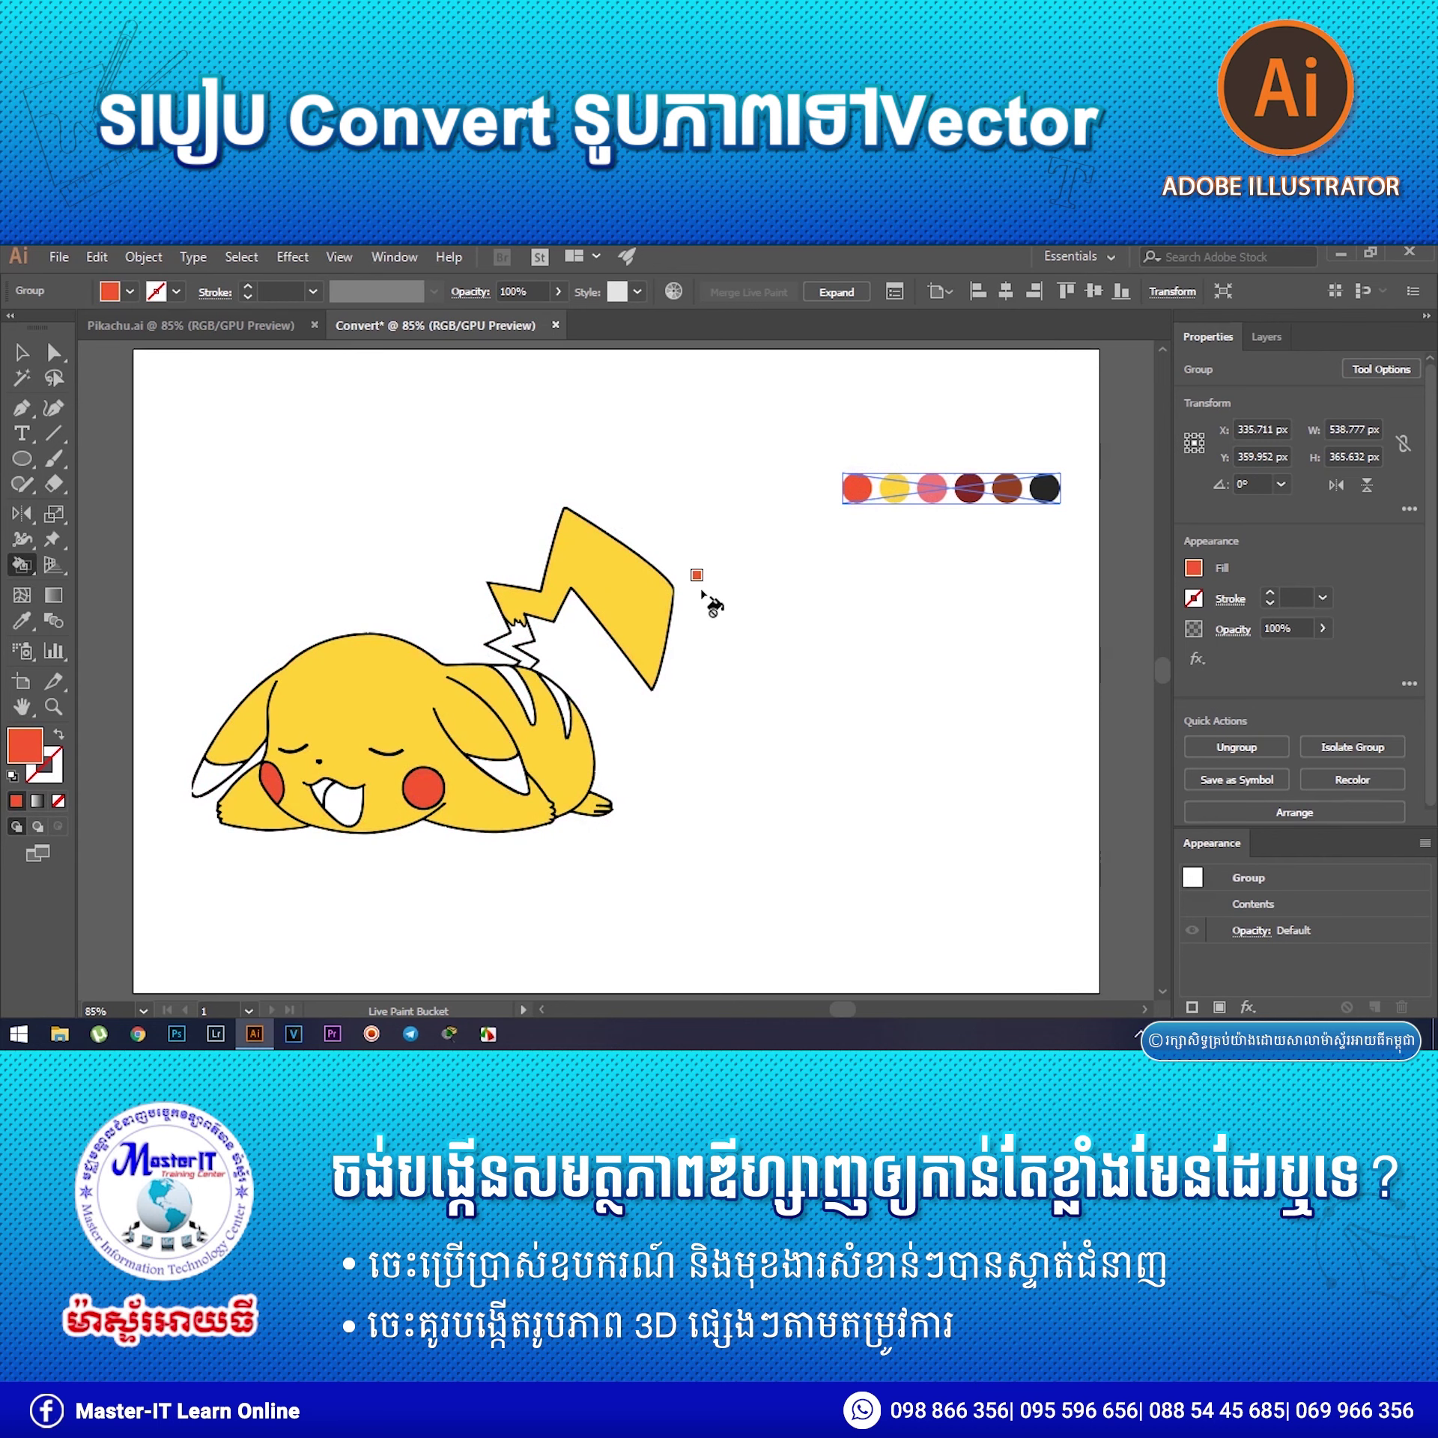
click(533, 709)
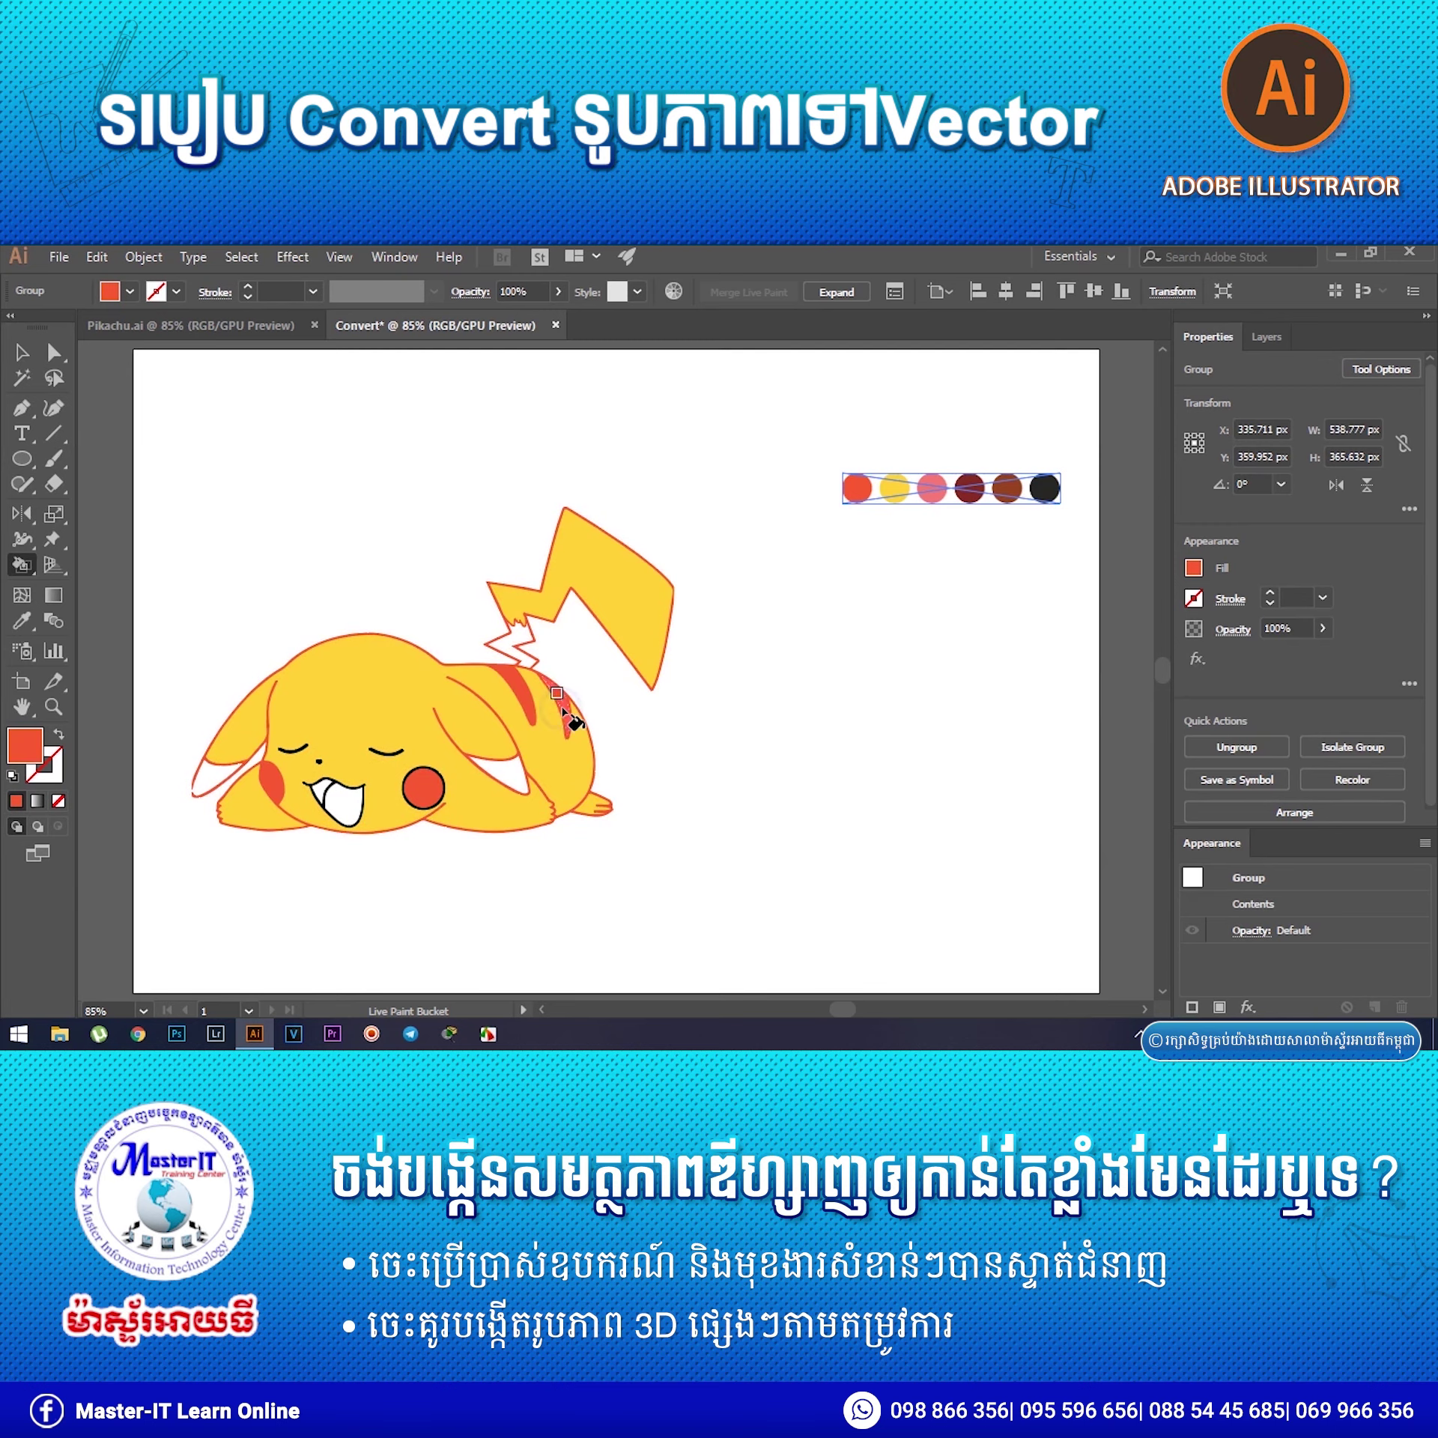
click(558, 702)
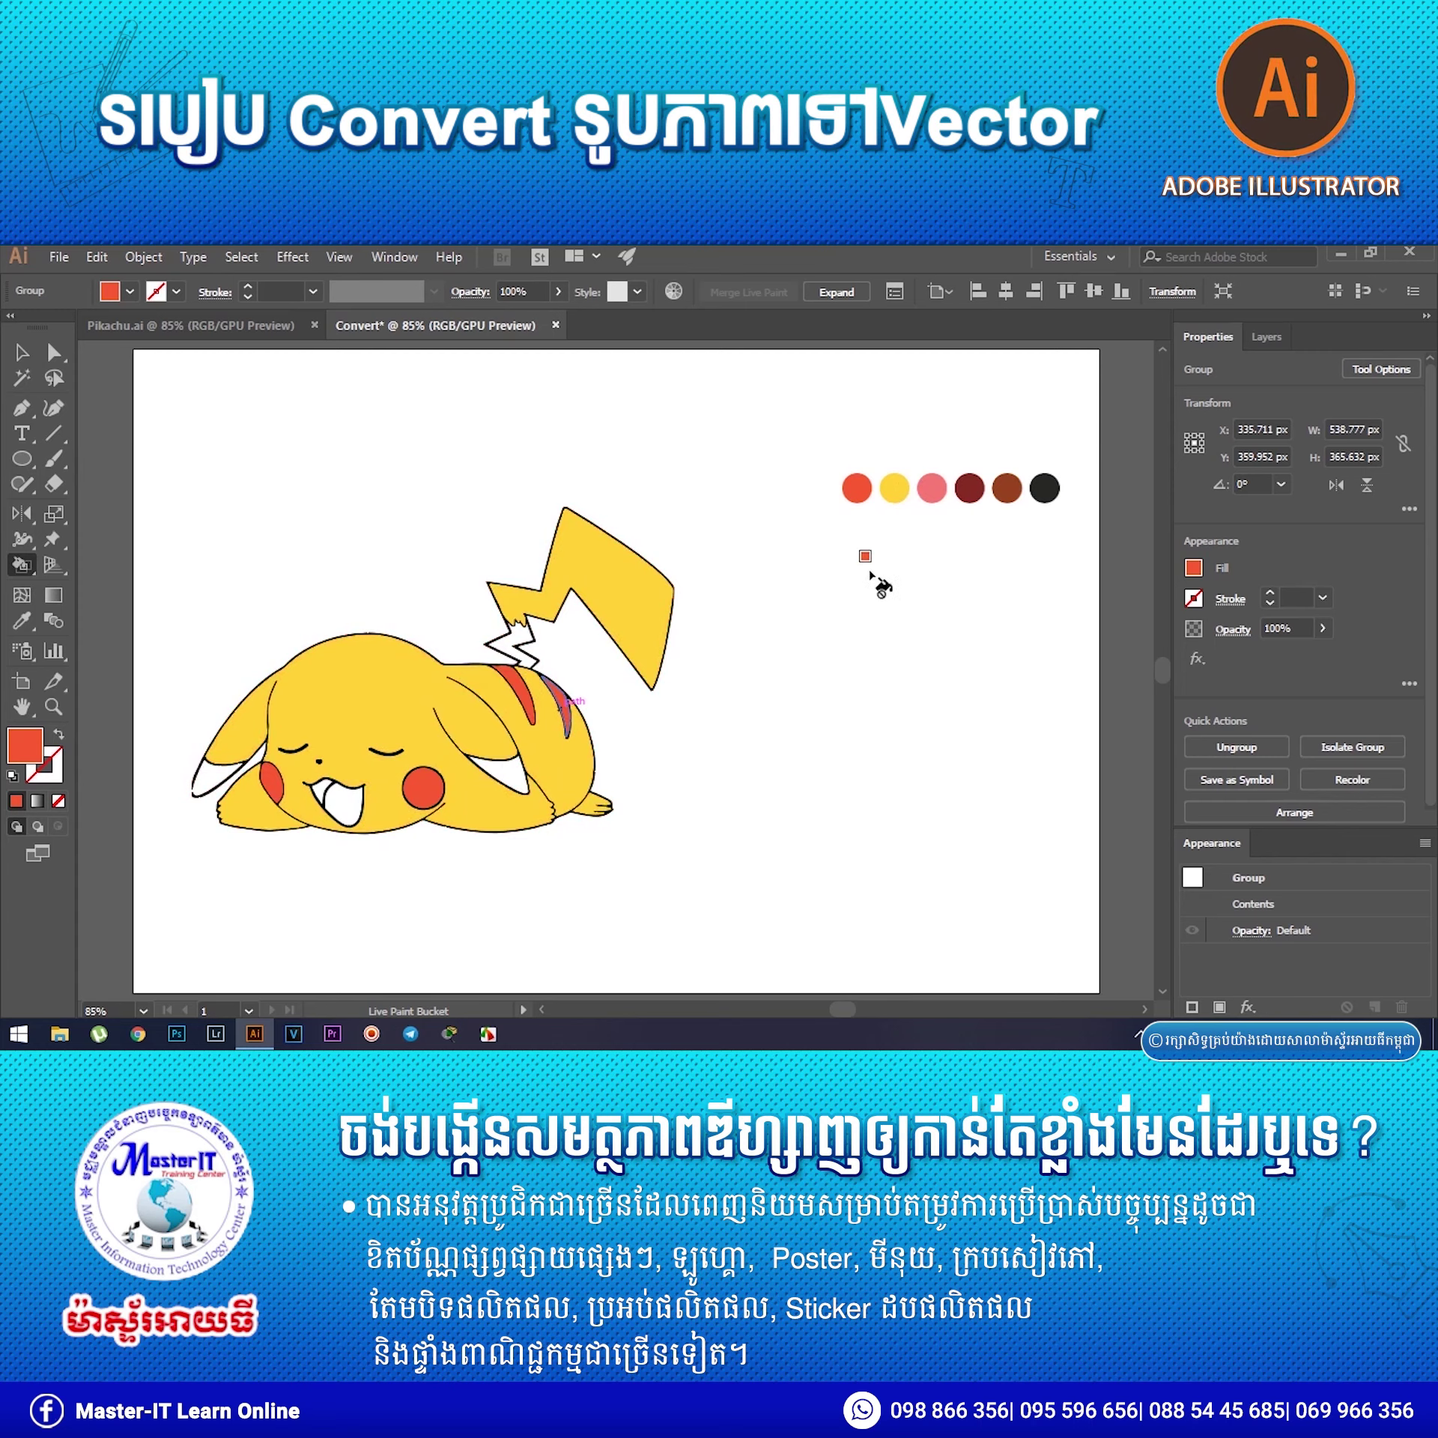
Fill the ear tips black and Pikachu's mouth pink.
alt+click(1051, 480)
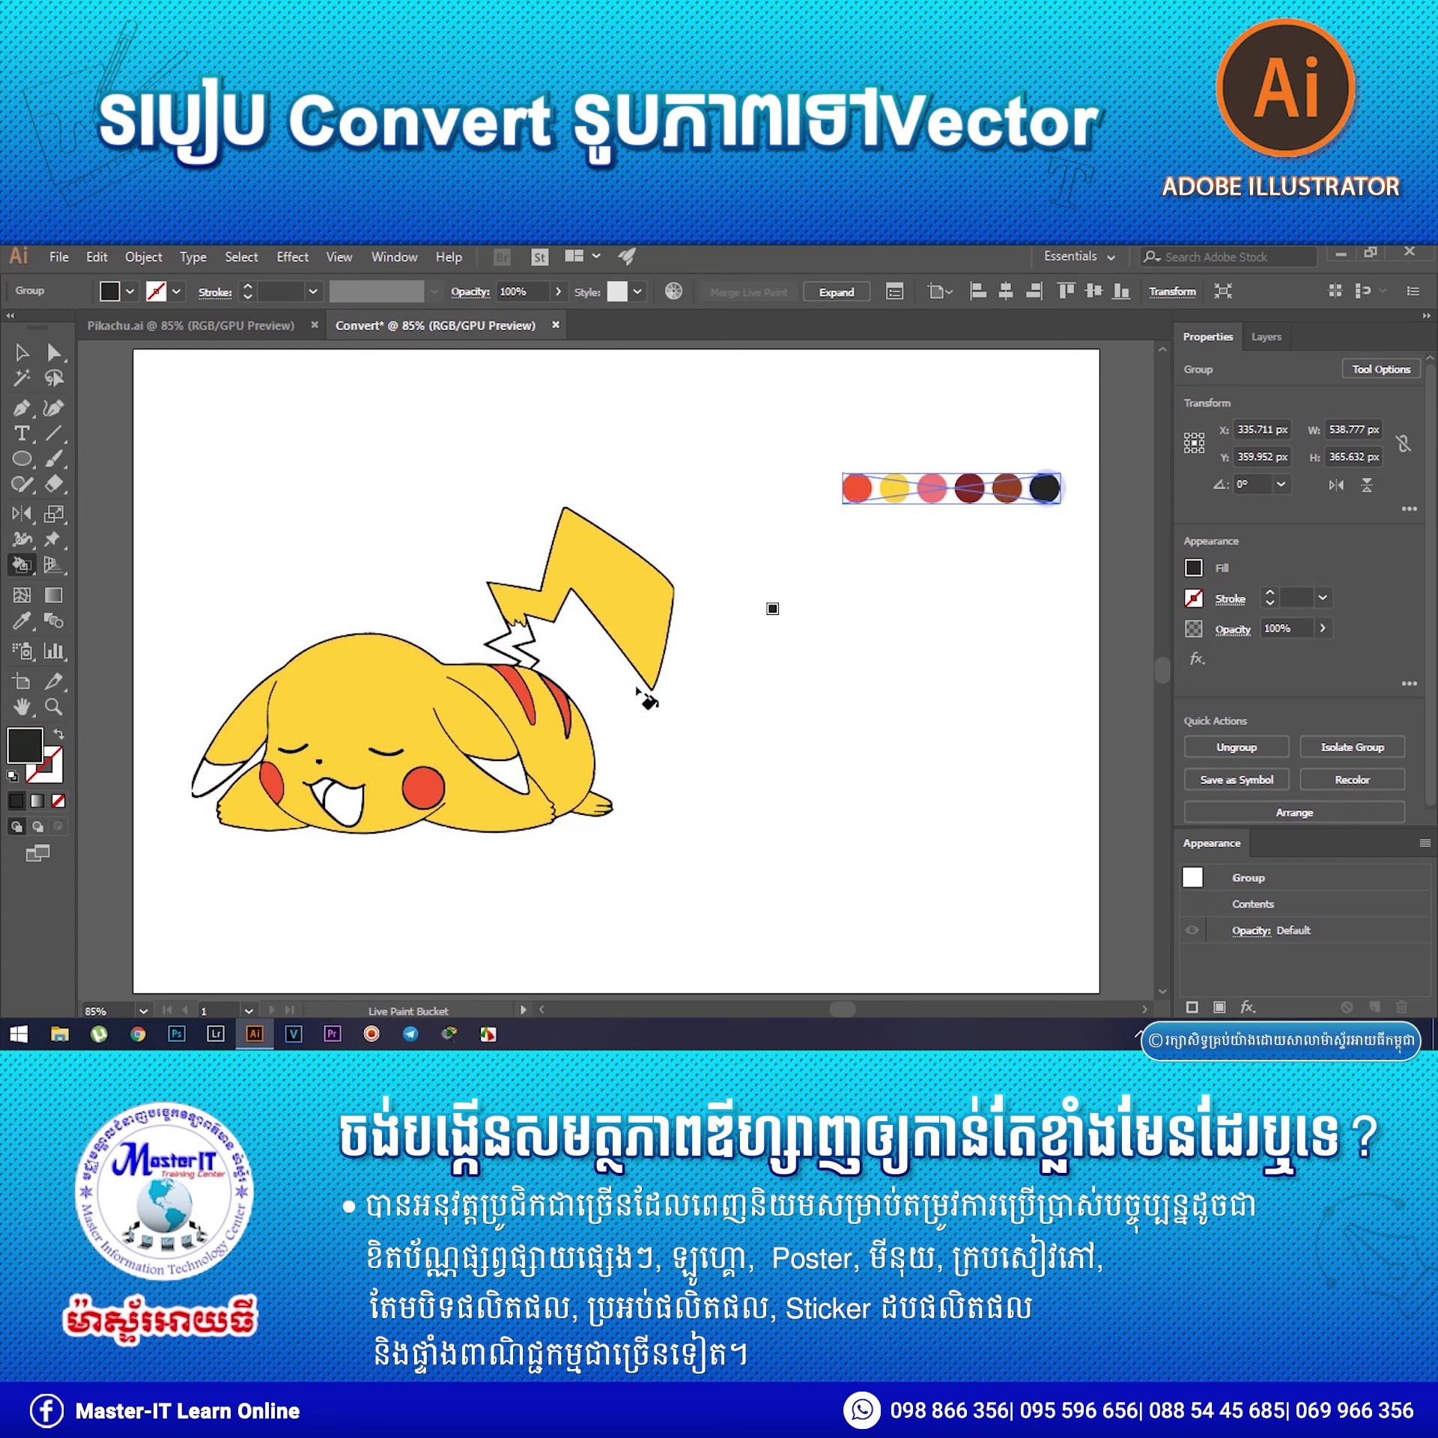
click(500, 773)
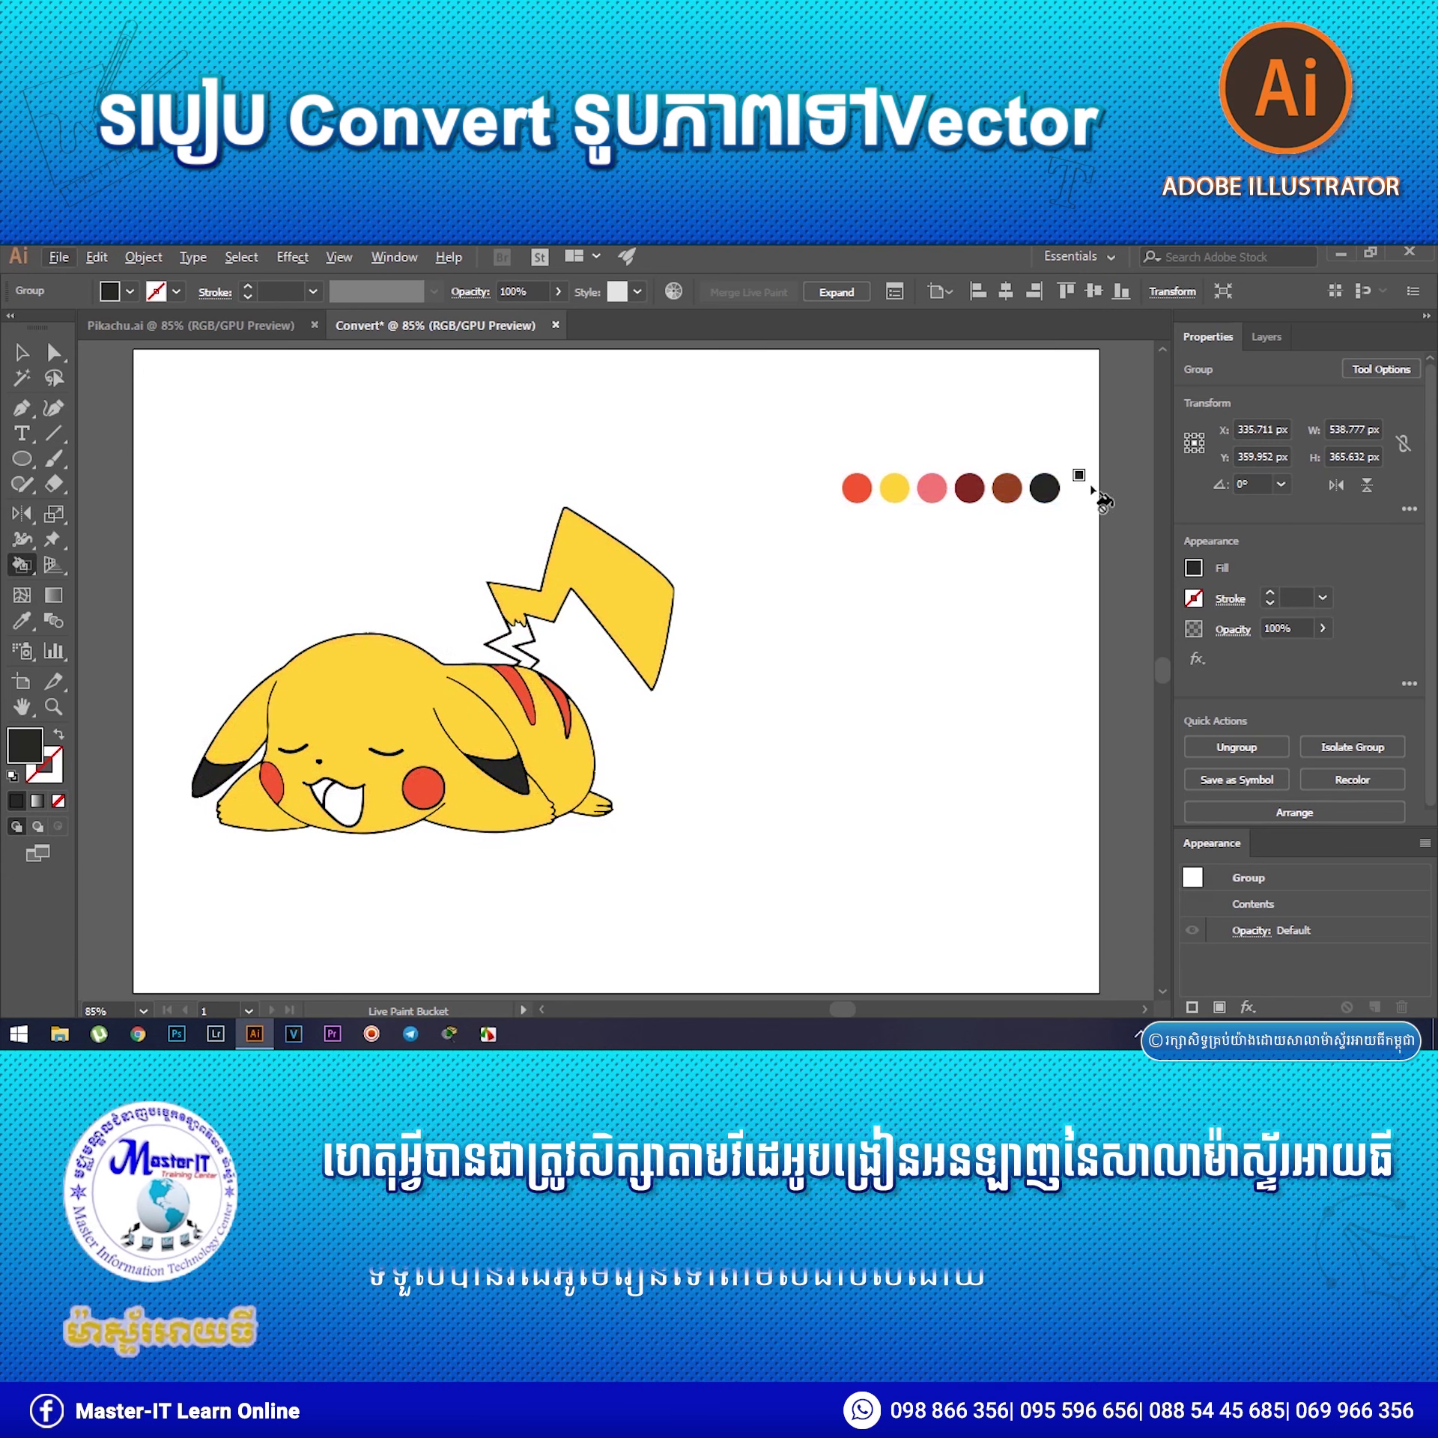
alt+click(932, 488)
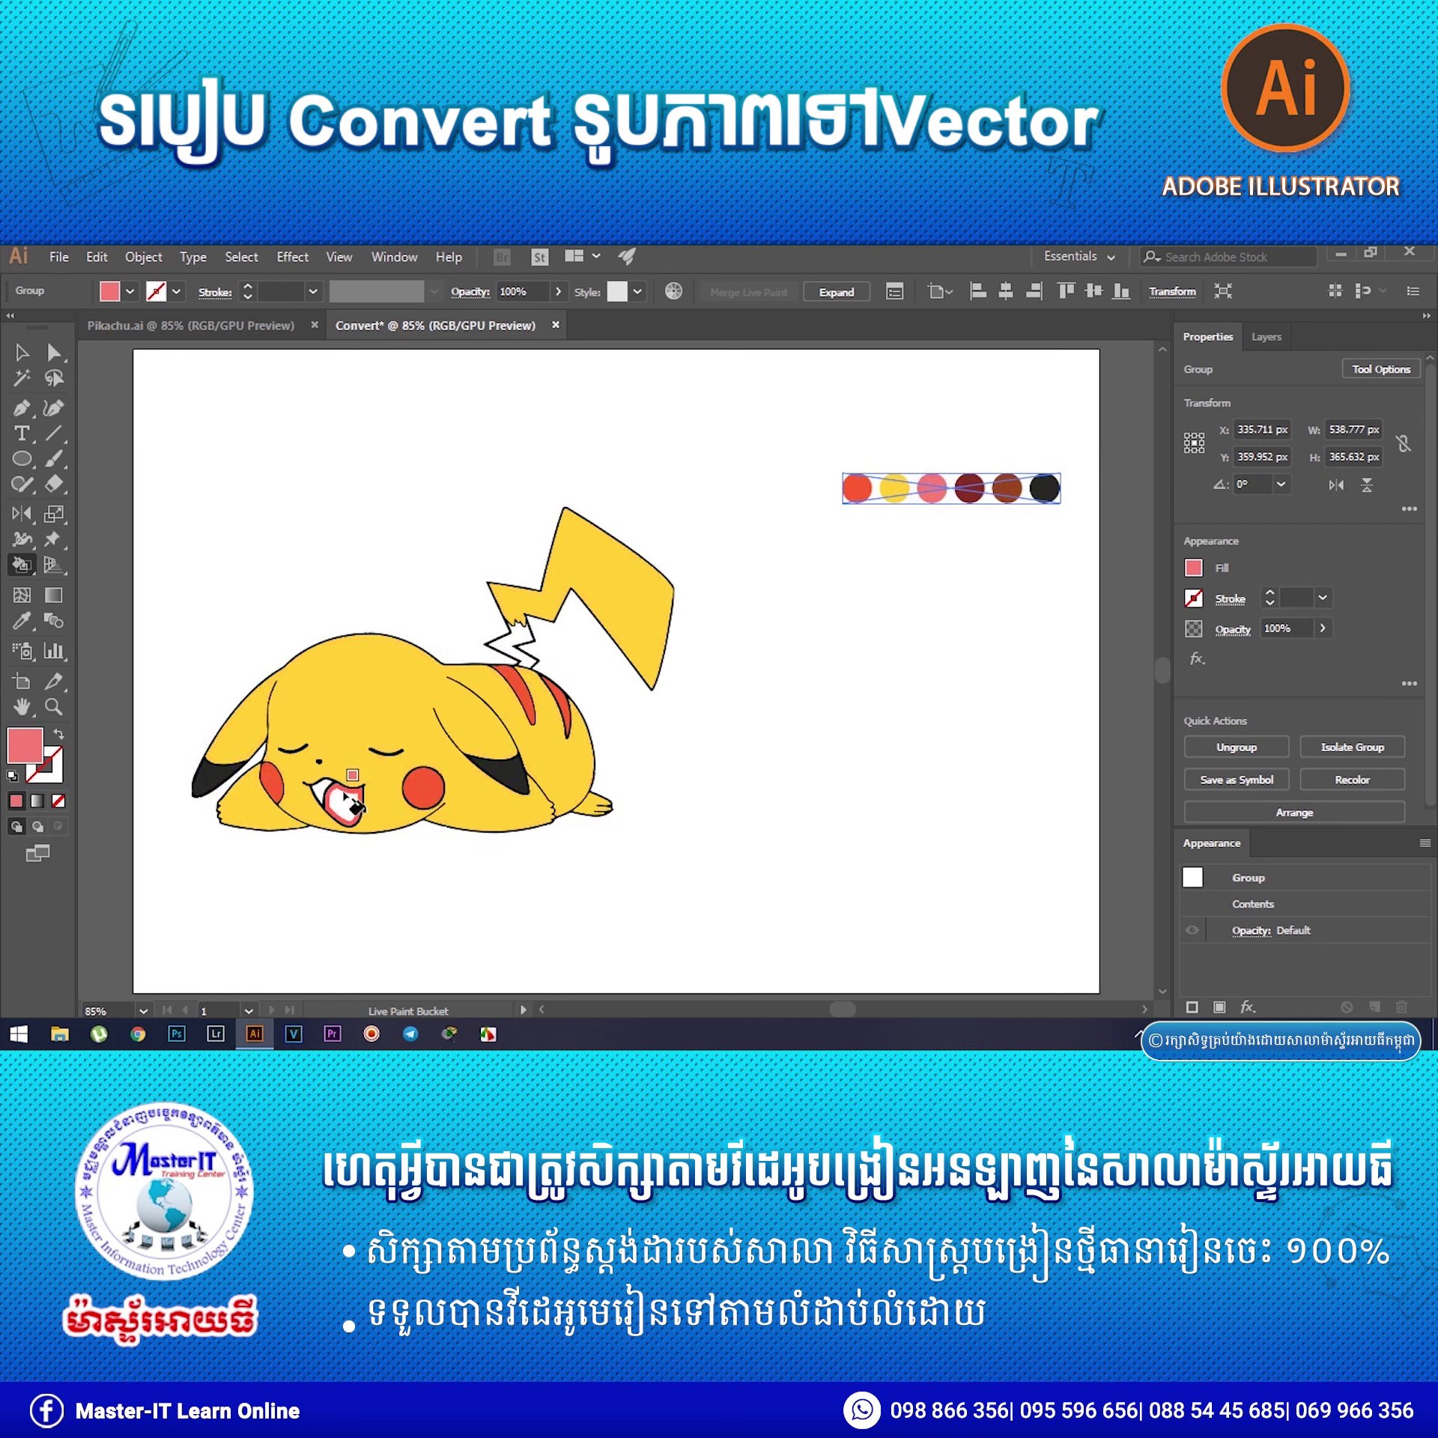
click(316, 790)
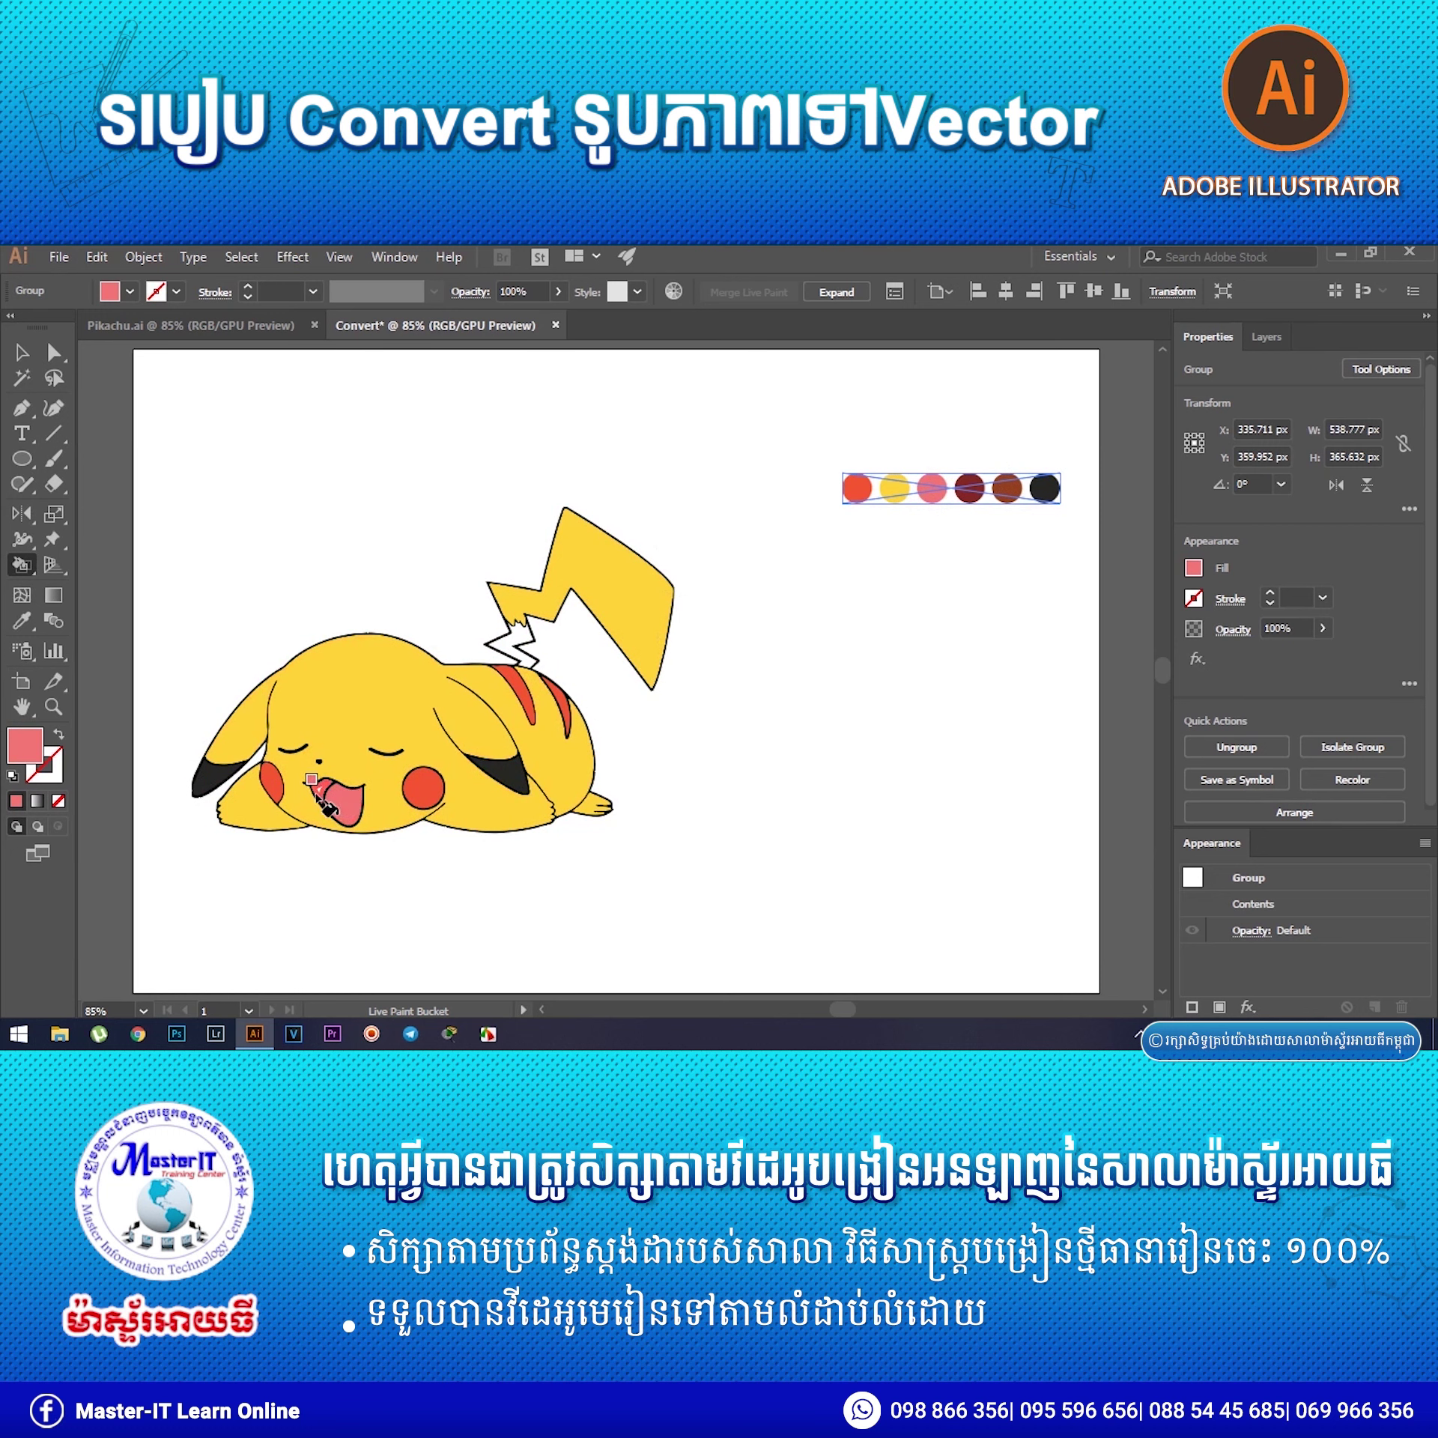
Fill the inside of the mouth dark red and the tail-base zigzag brown.
alt+click(974, 475)
click(332, 789)
alt+click(1007, 487)
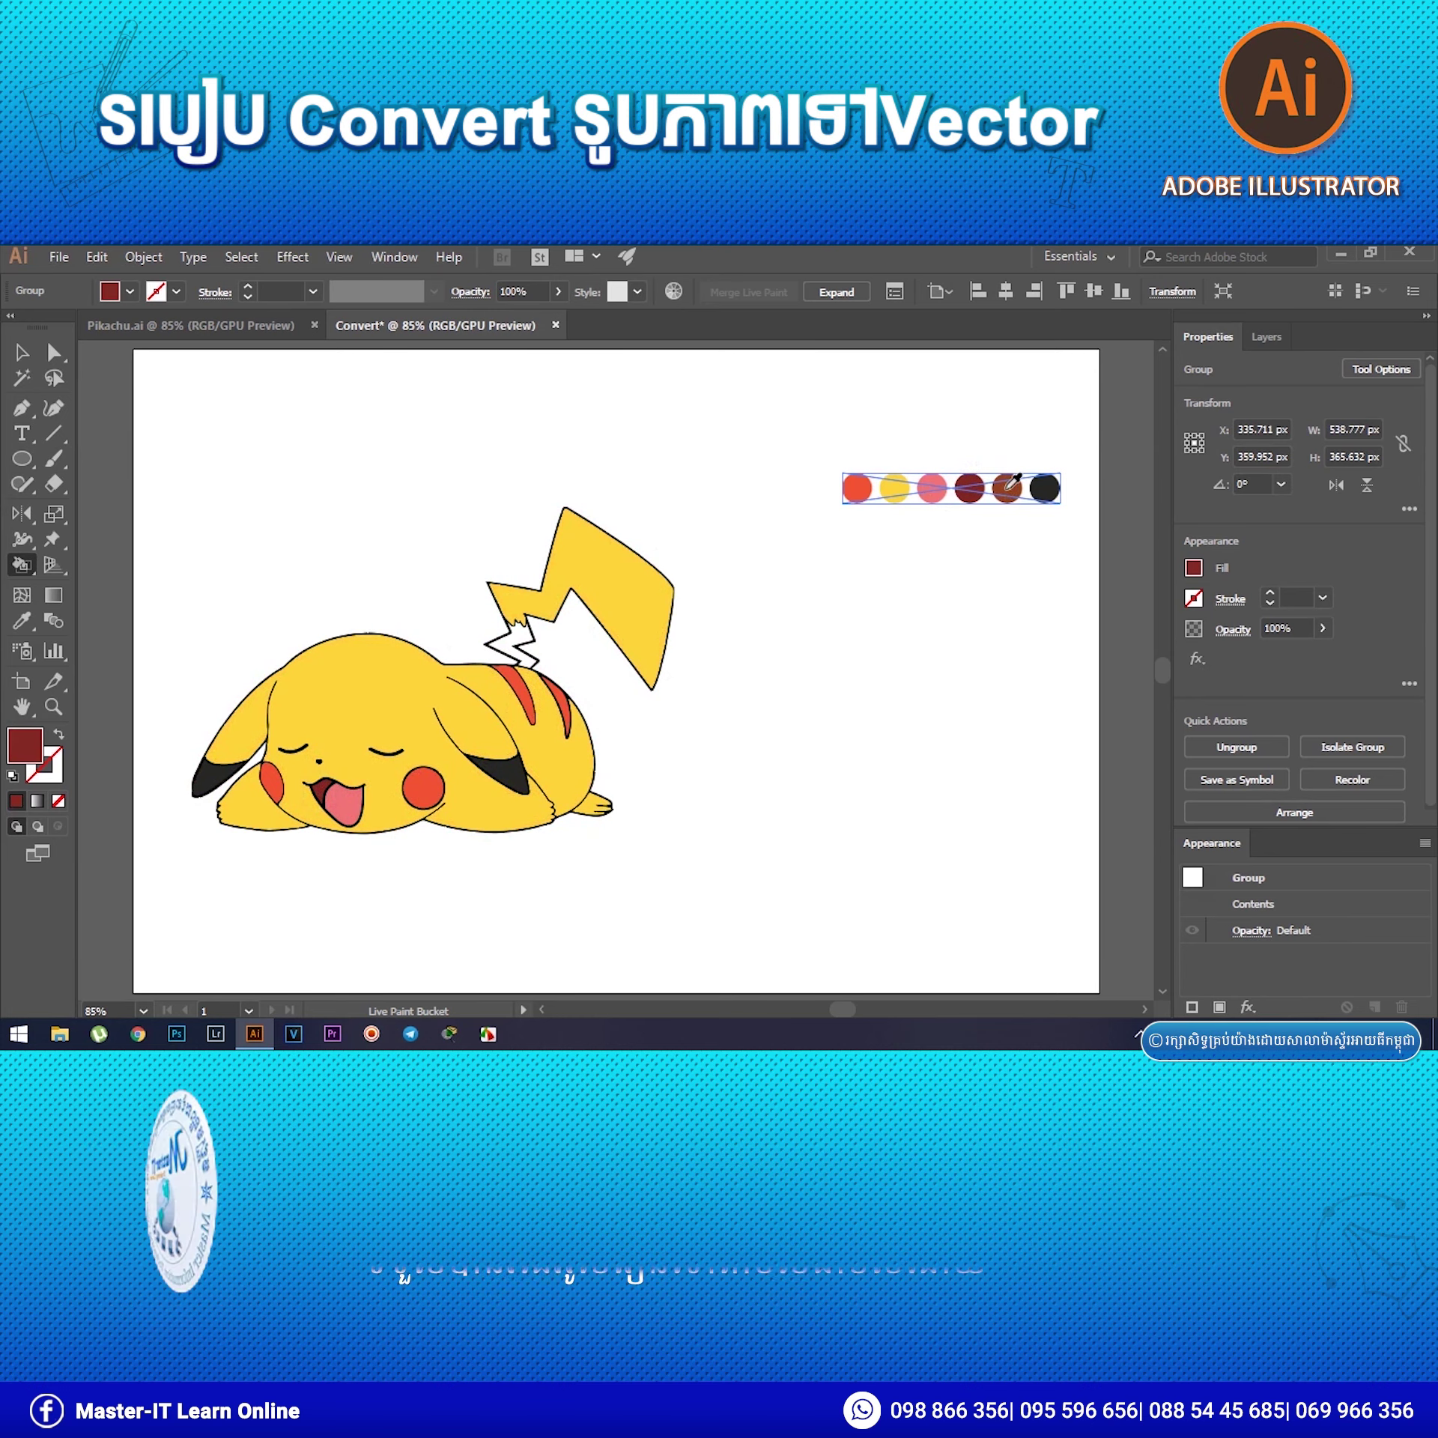
click(507, 646)
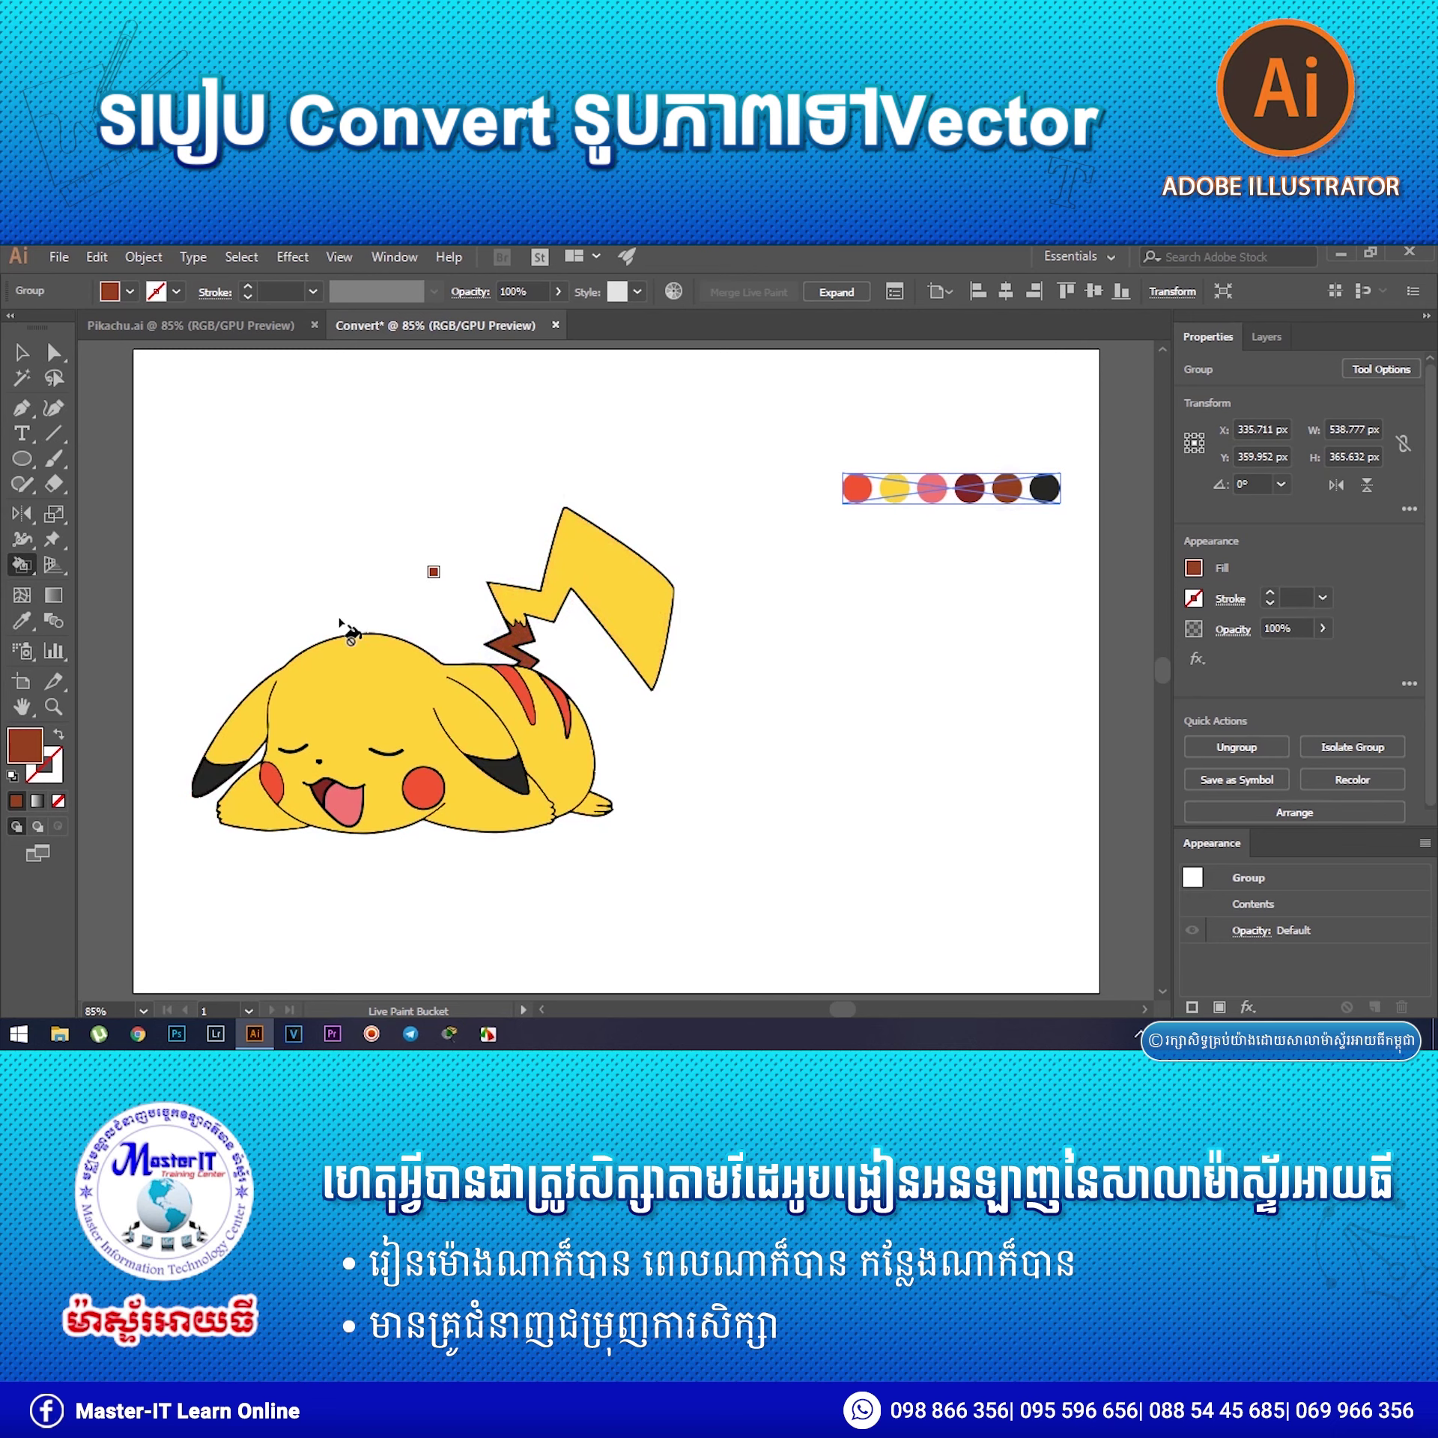